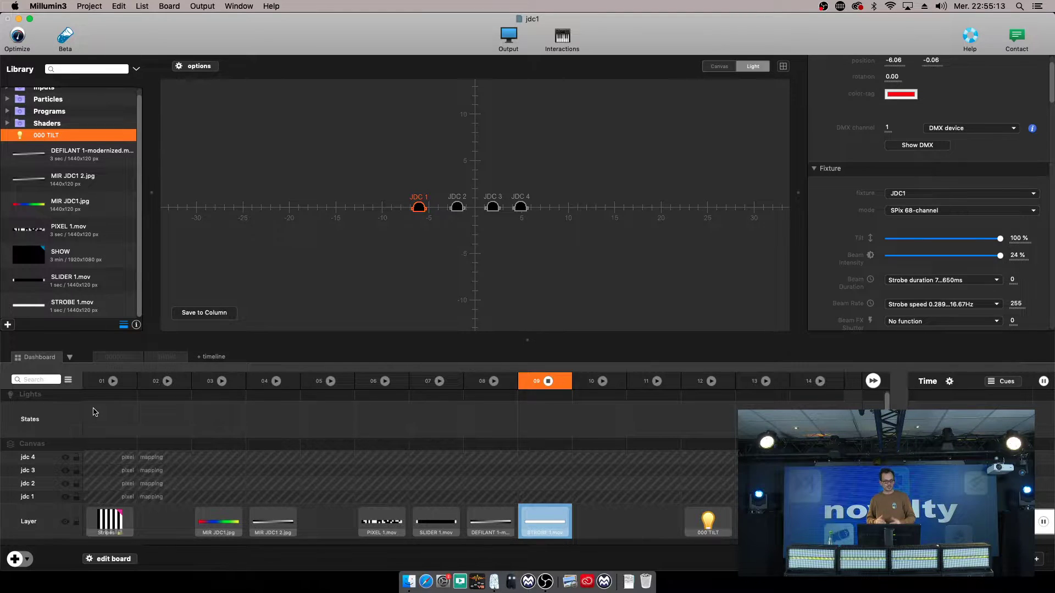
Switch to the Canvas view and examine the jdc 1 DMX layer's settings and the layer types available to add.
click(46, 413)
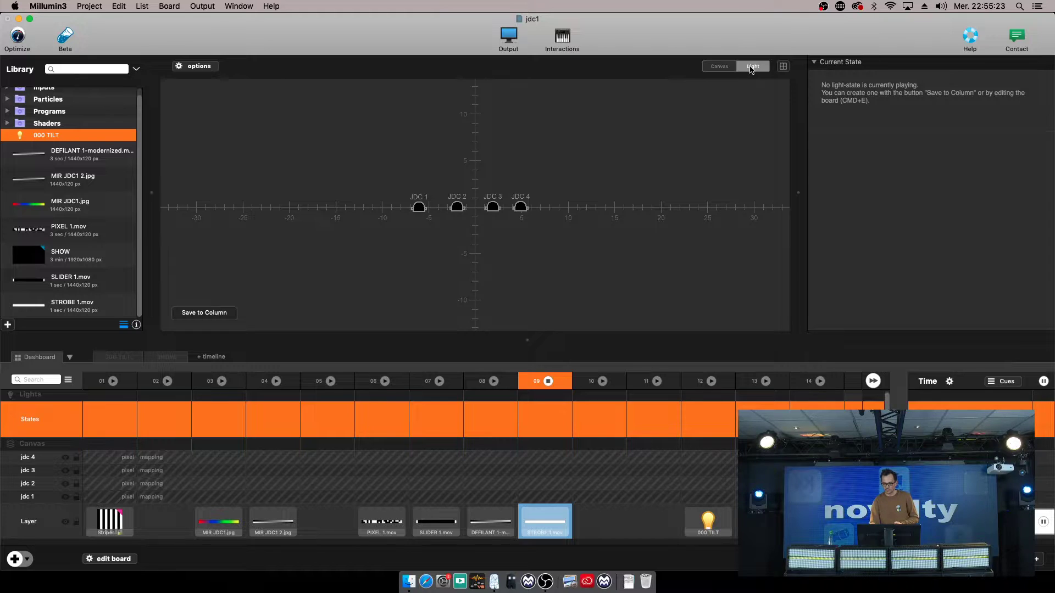
click(720, 67)
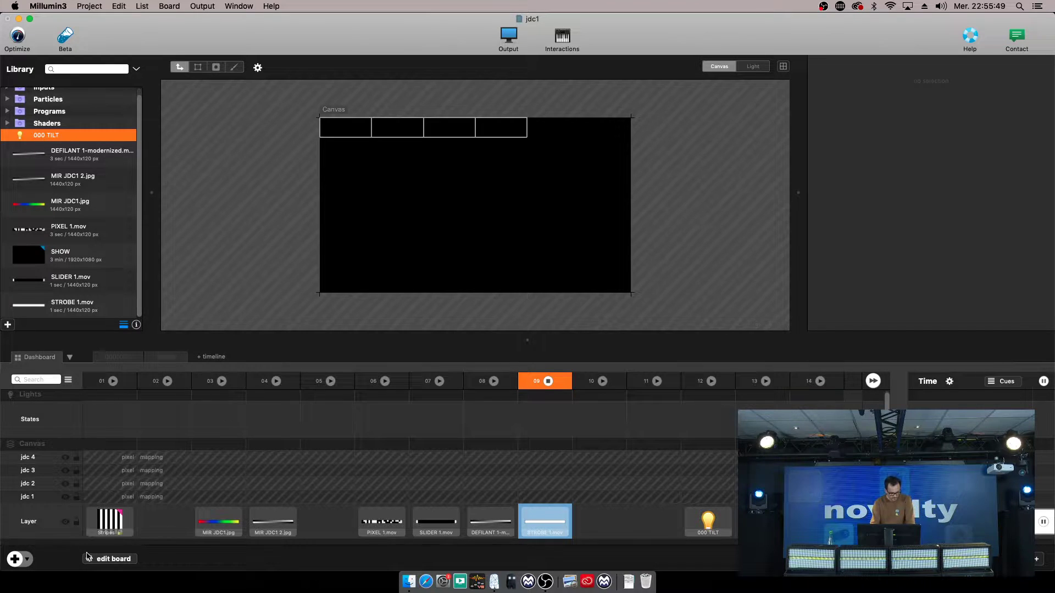
click(31, 497)
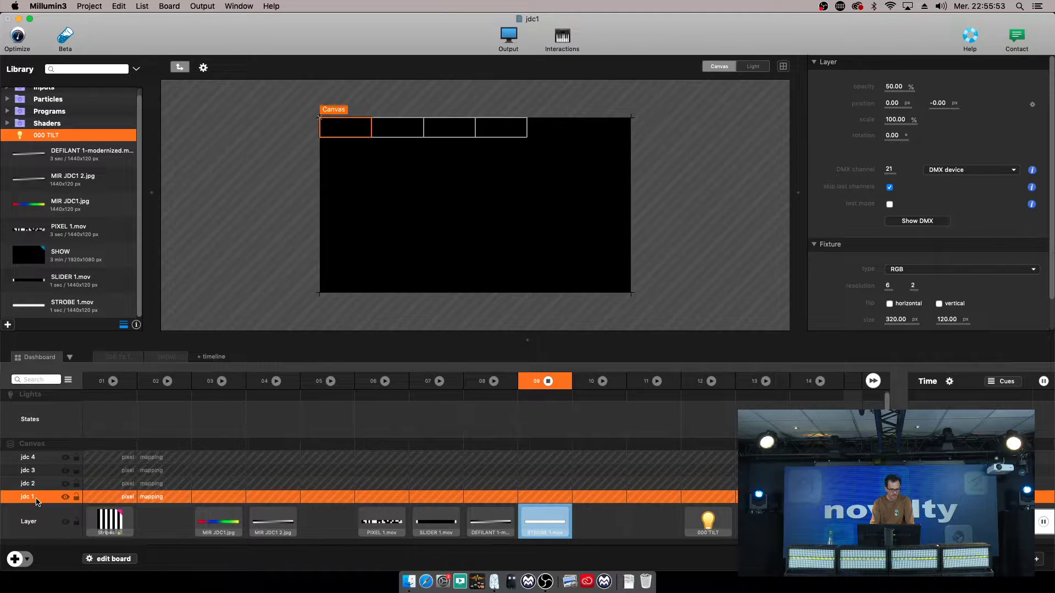
click(31, 562)
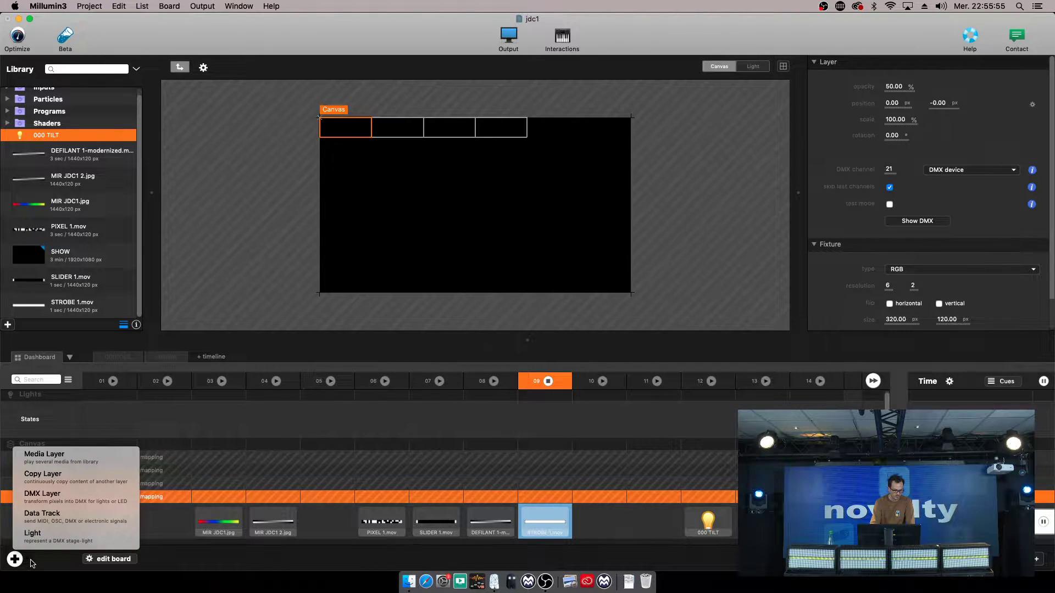
click(81, 505)
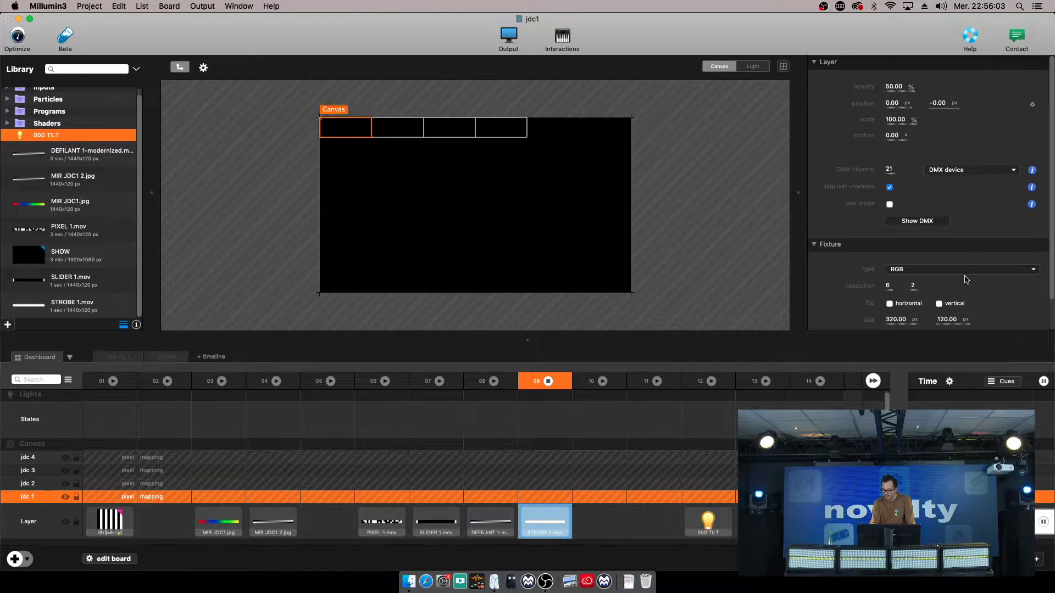
scroll(941, 201, down, 1)
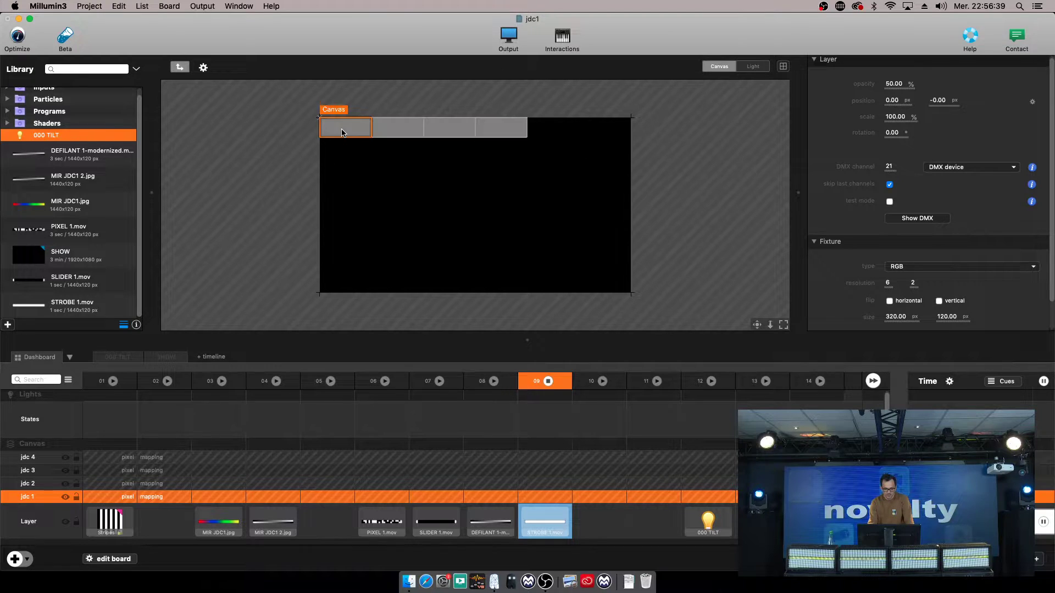
Enable test mode on the jdc 1 layer and try its horizontal flip, leaving the flip off.
click(889, 202)
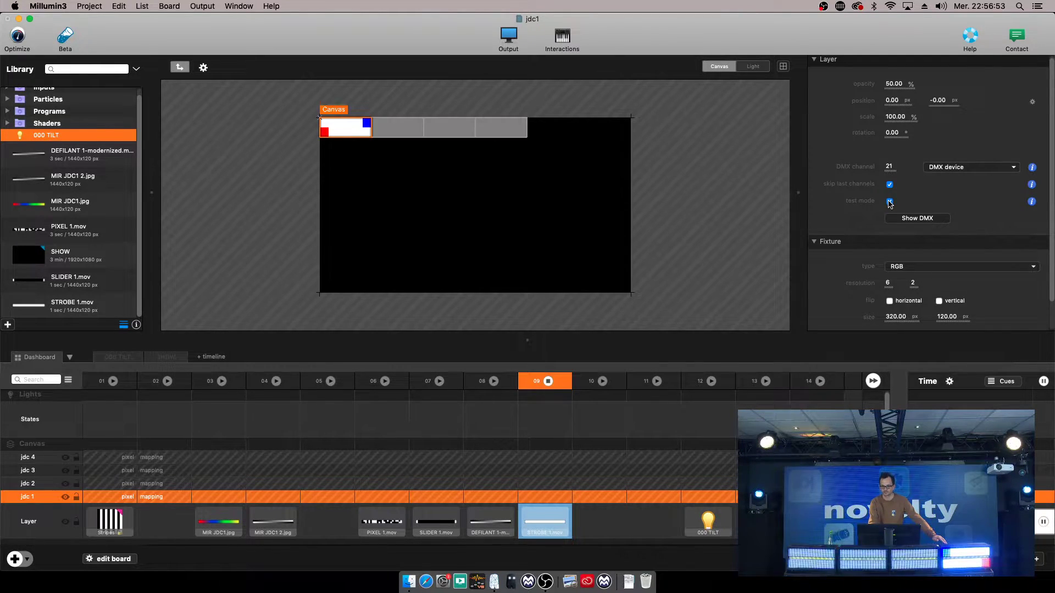
click(909, 302)
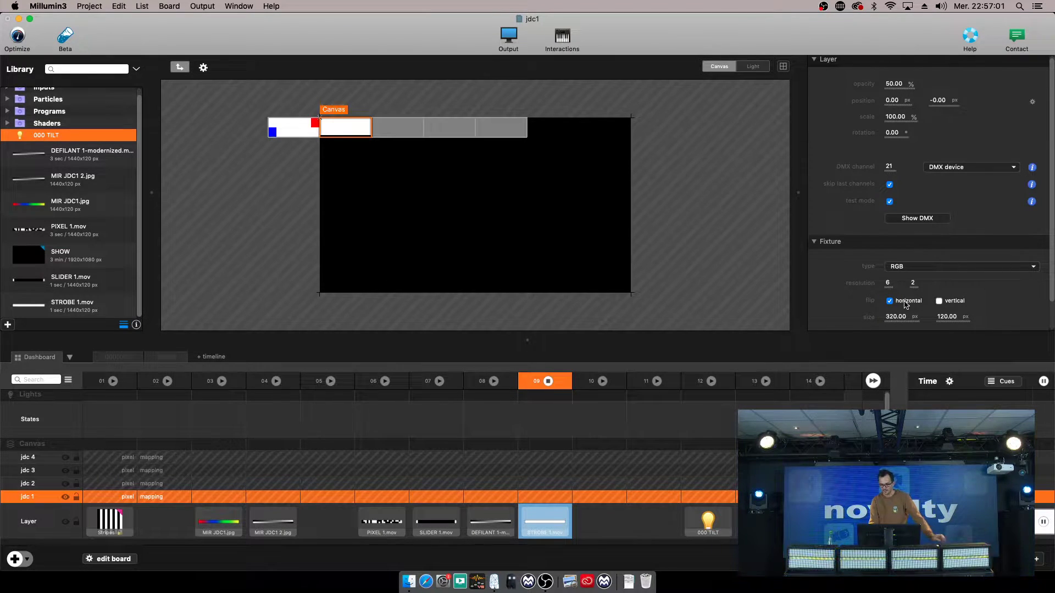
click(906, 306)
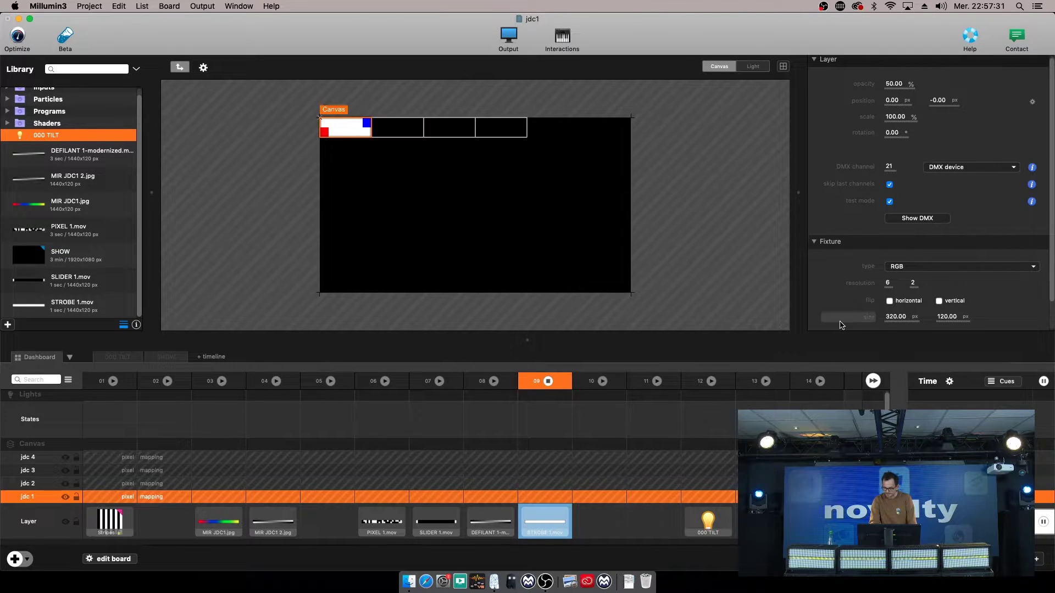
Examine the position, DMX channel and fixture settings of the jdc 1 to jdc 4 layers.
scroll(849, 300, down, 2)
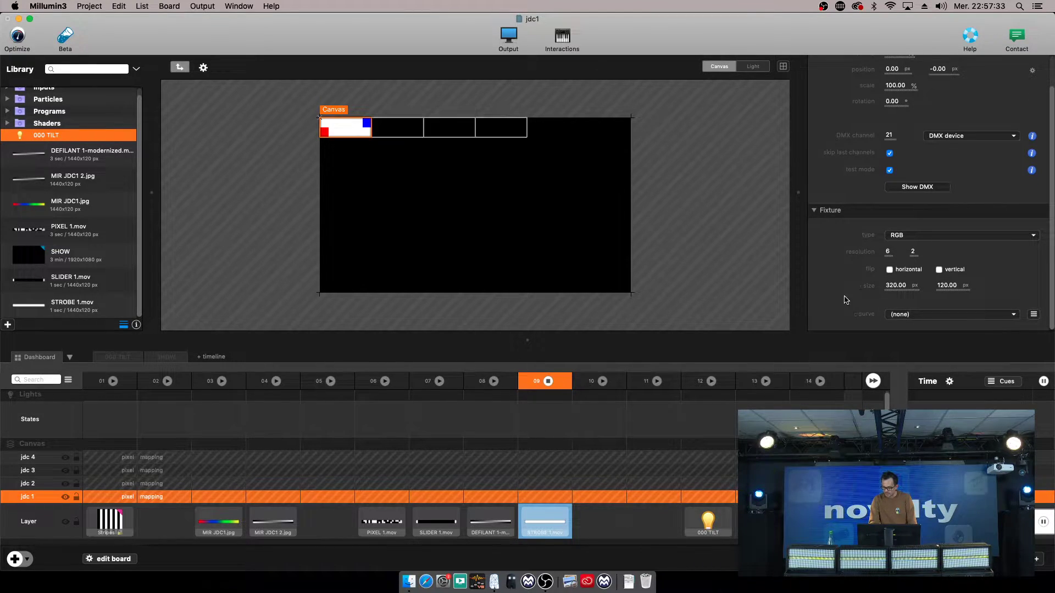
click(37, 482)
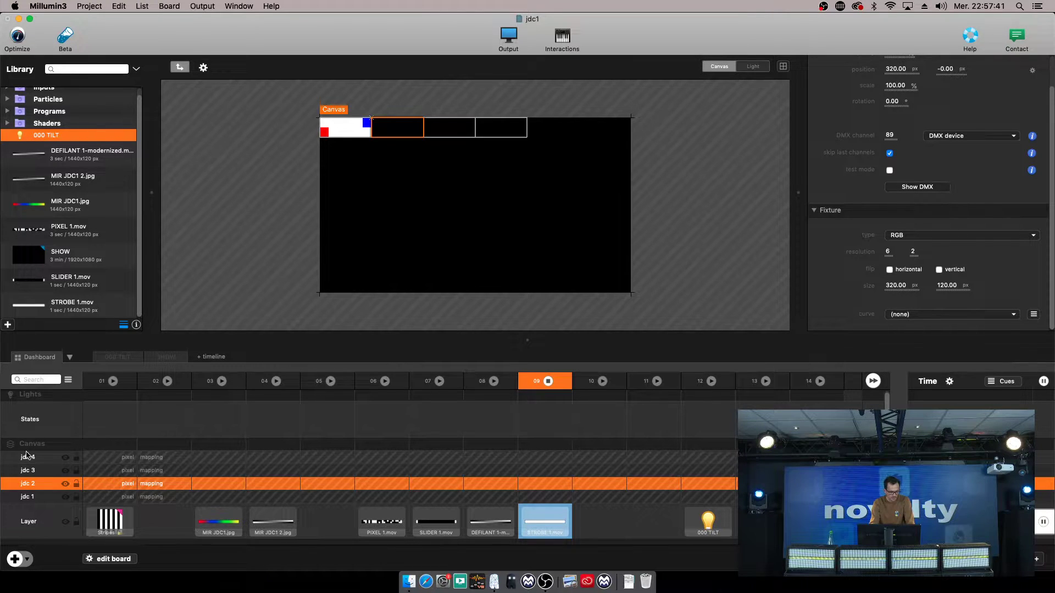
click(31, 472)
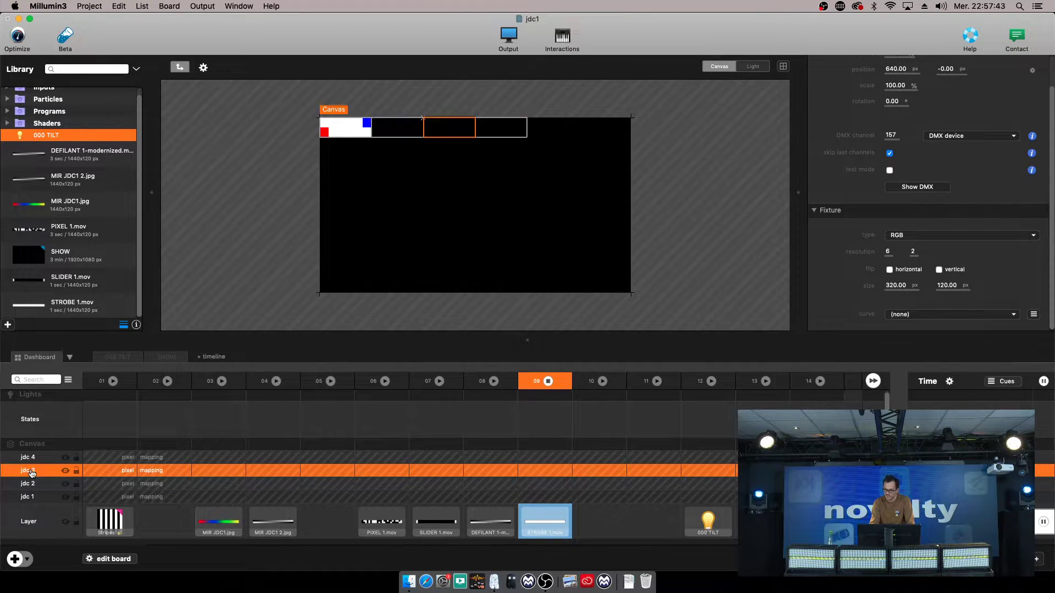
click(37, 461)
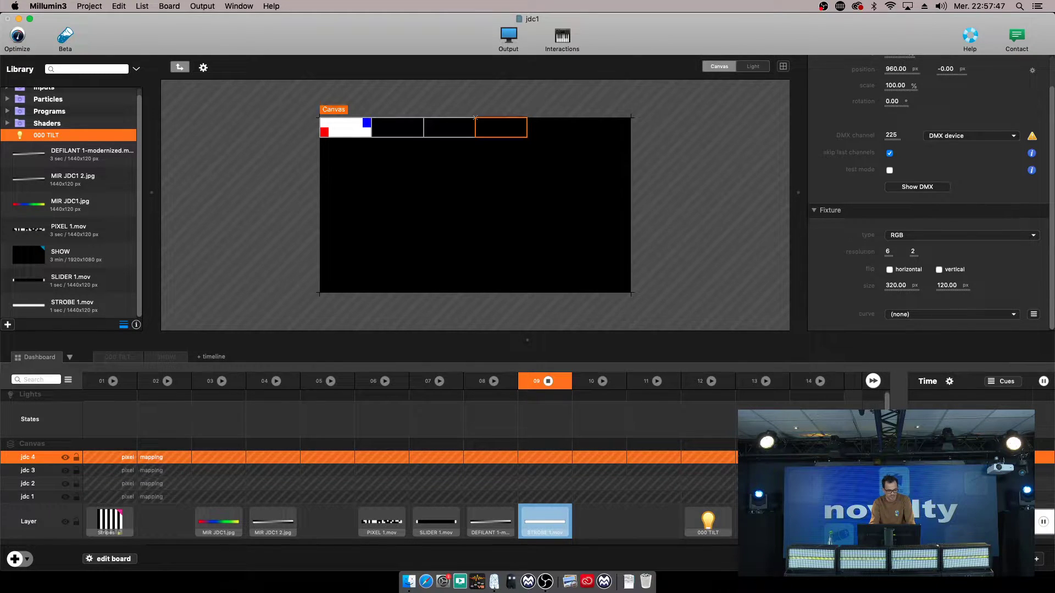
click(38, 471)
click(36, 484)
click(36, 496)
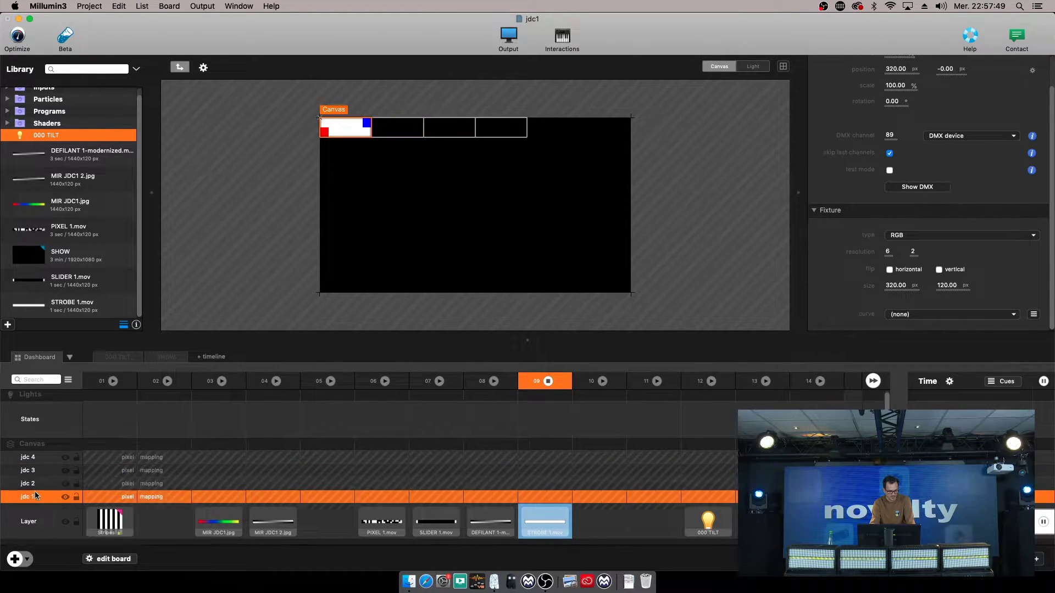
Switch to the Light view and check the Light type among the items that can be added.
click(754, 67)
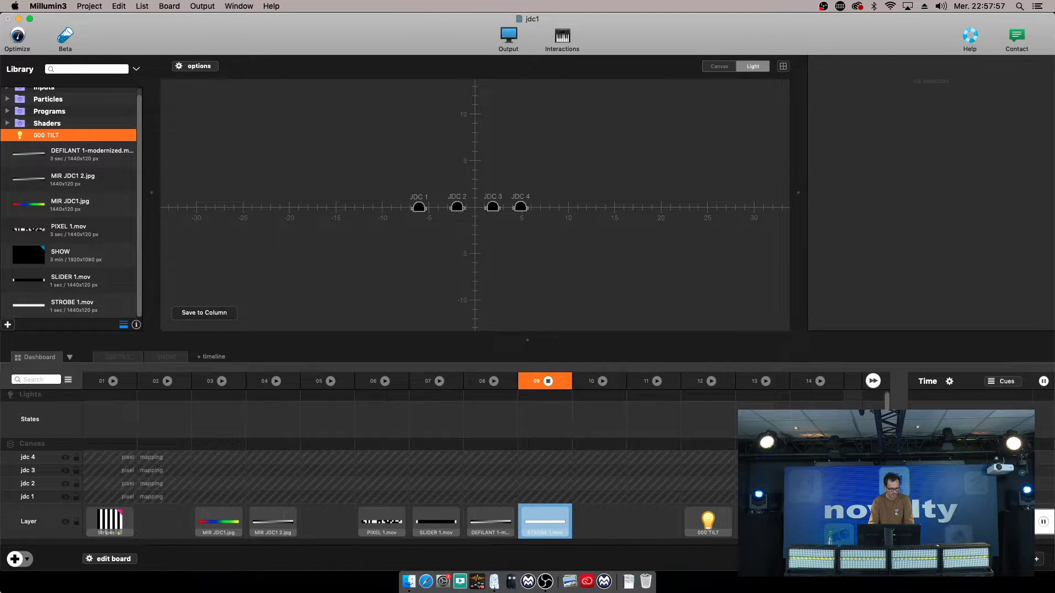
click(29, 558)
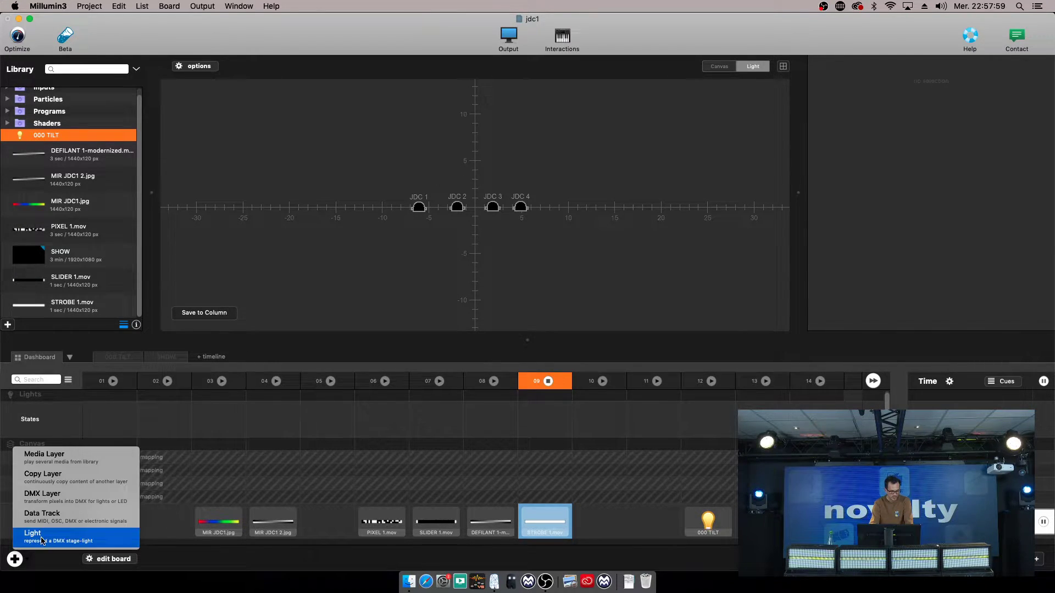
click(179, 560)
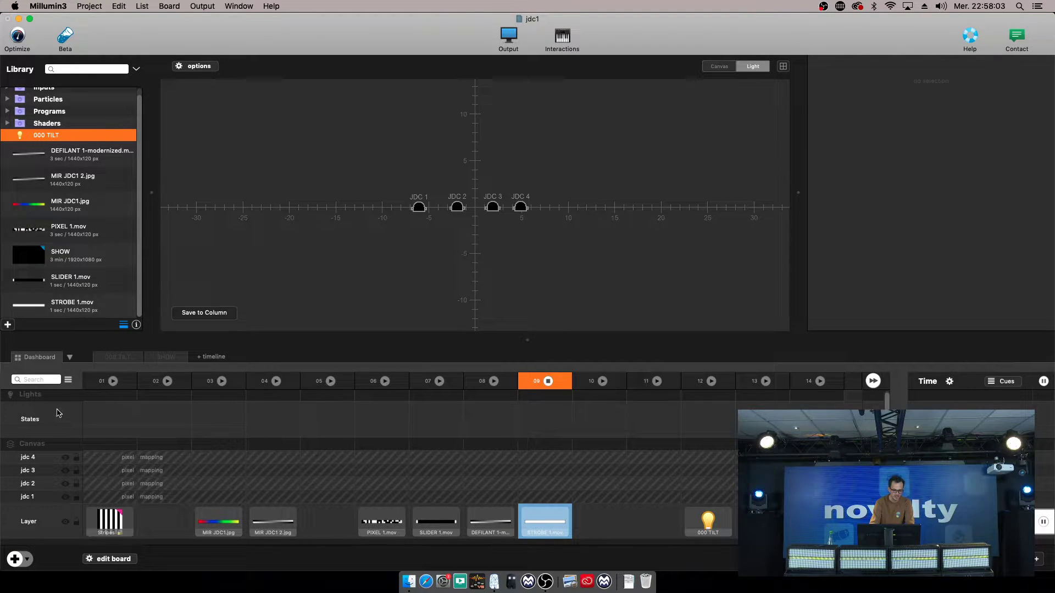
Inspect the DMX channel, fixture and mode of the lights JDC 1 through JDC 4 in turn.
click(420, 210)
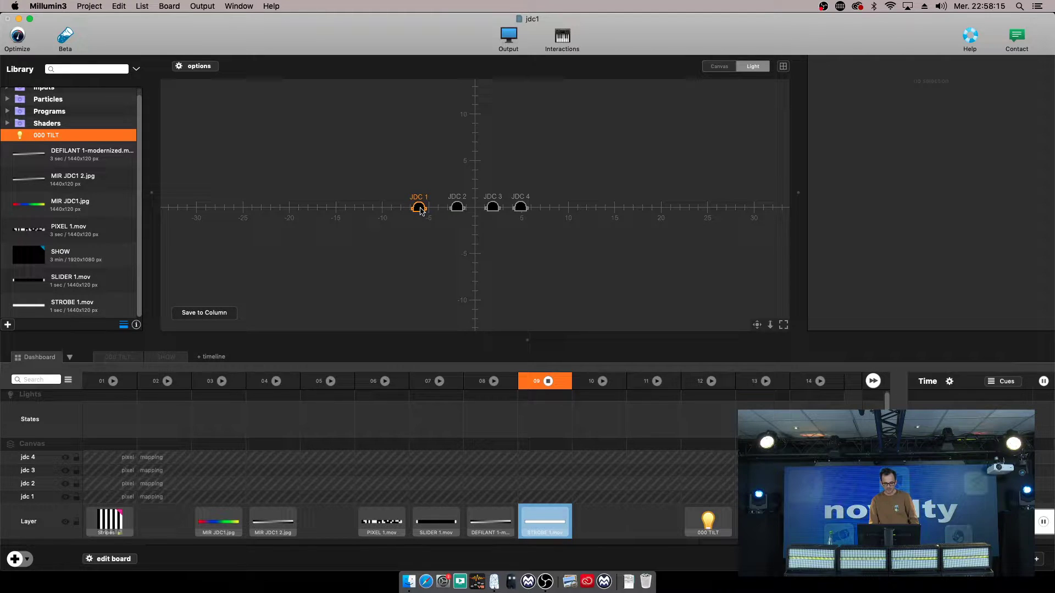
click(421, 210)
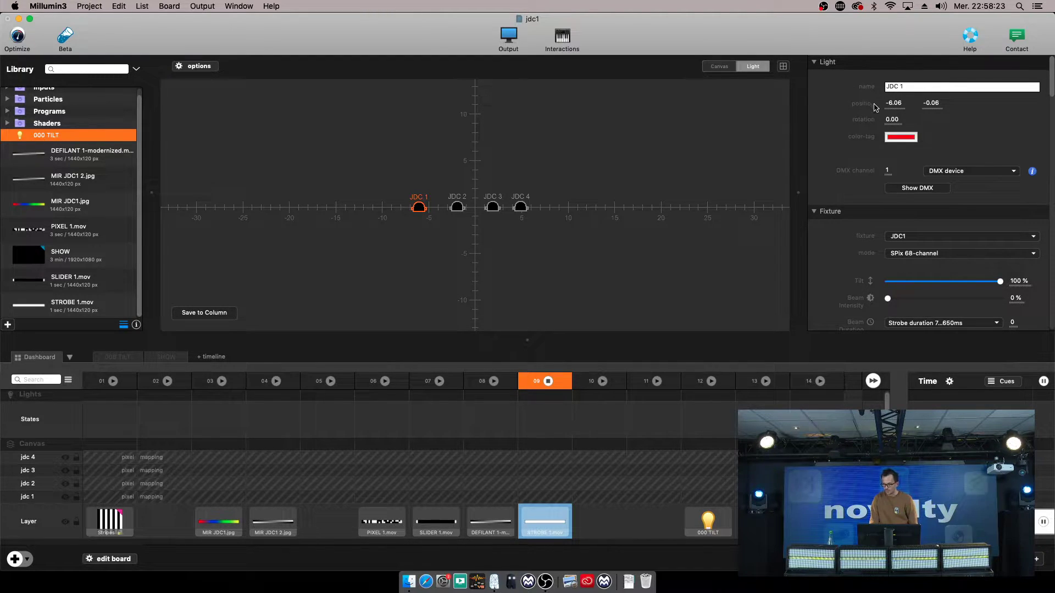
scroll(923, 179, down, 1)
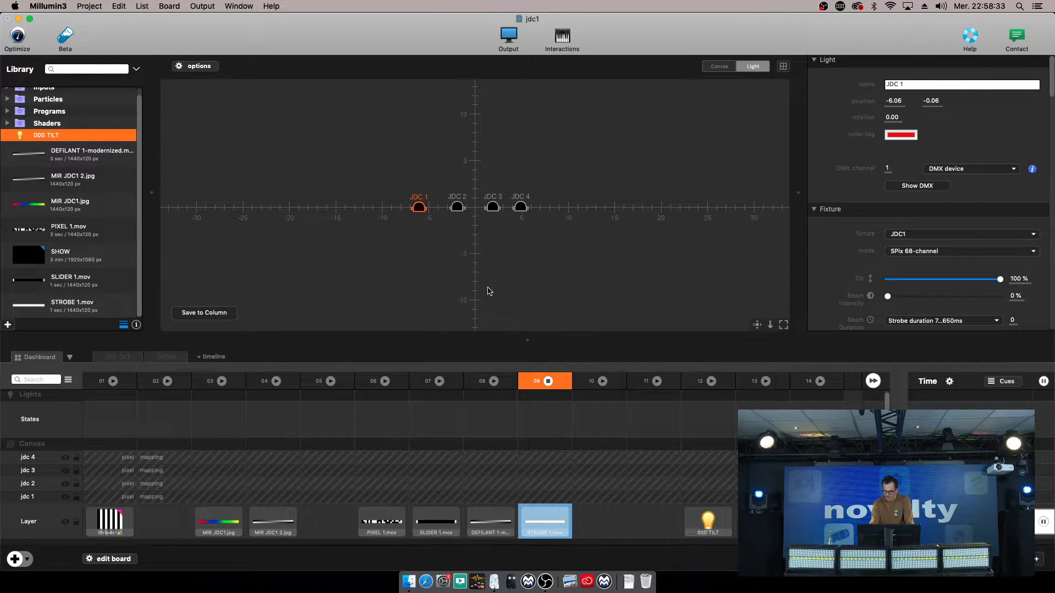
click(465, 207)
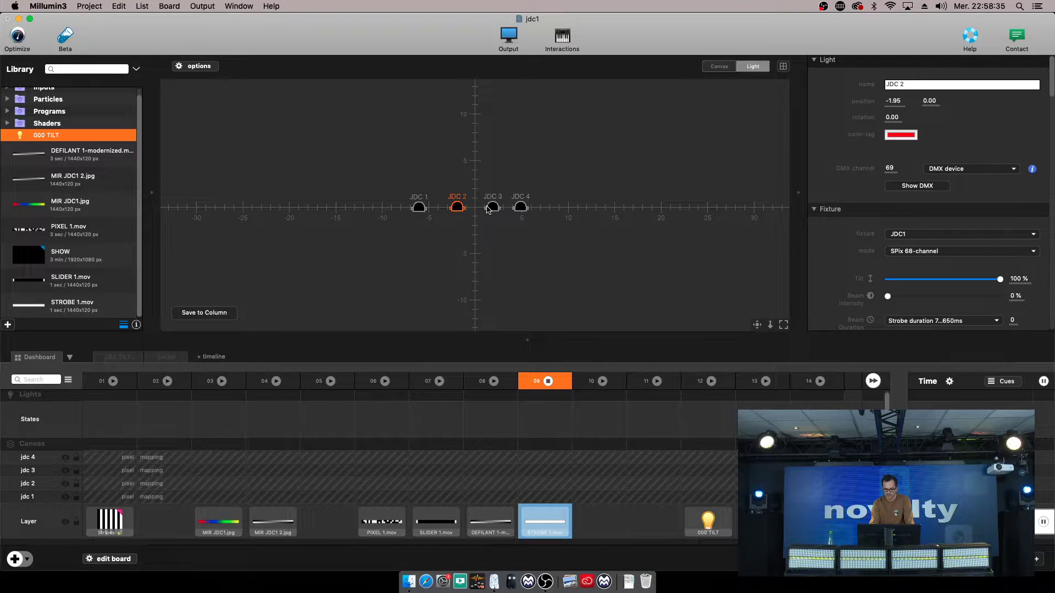
click(507, 207)
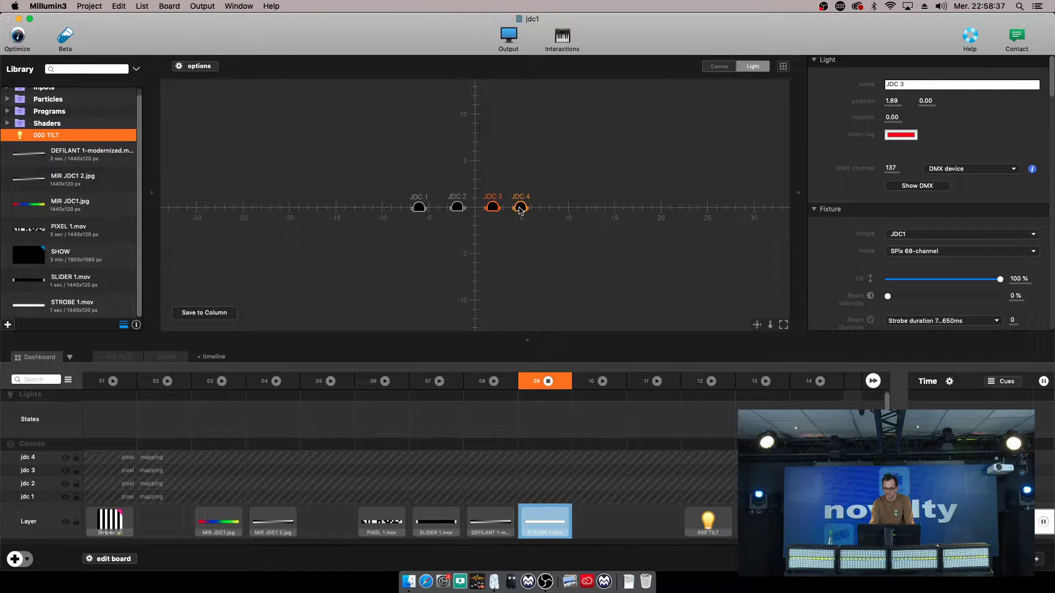
click(534, 211)
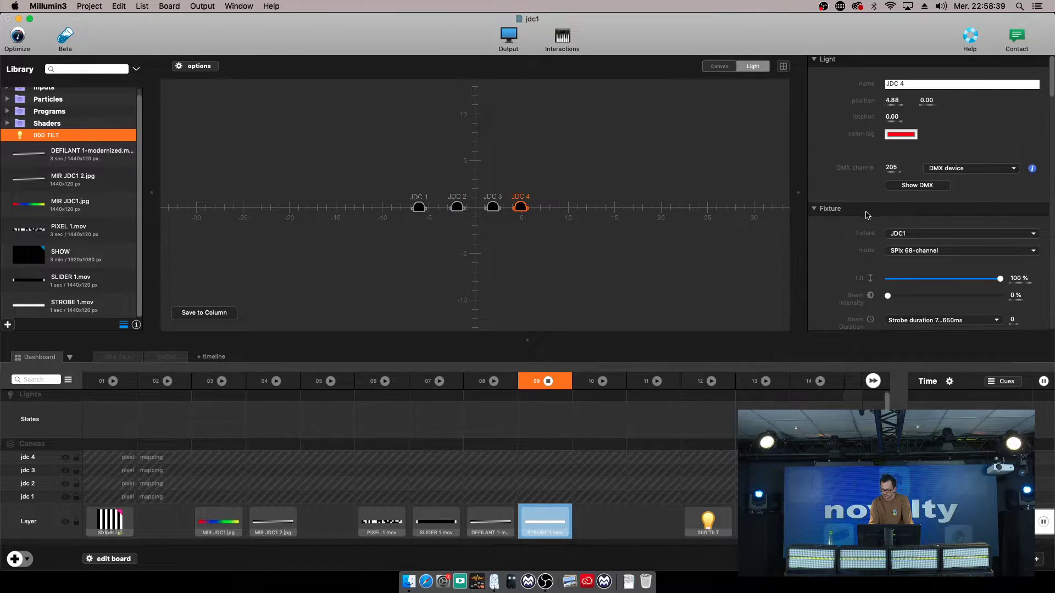
Browse the available fixtures for the JDC 4 light, open the open-fixture-library.org fixture installation and cancel it.
scroll(867, 212, down, 1)
scroll(868, 210, down, 2)
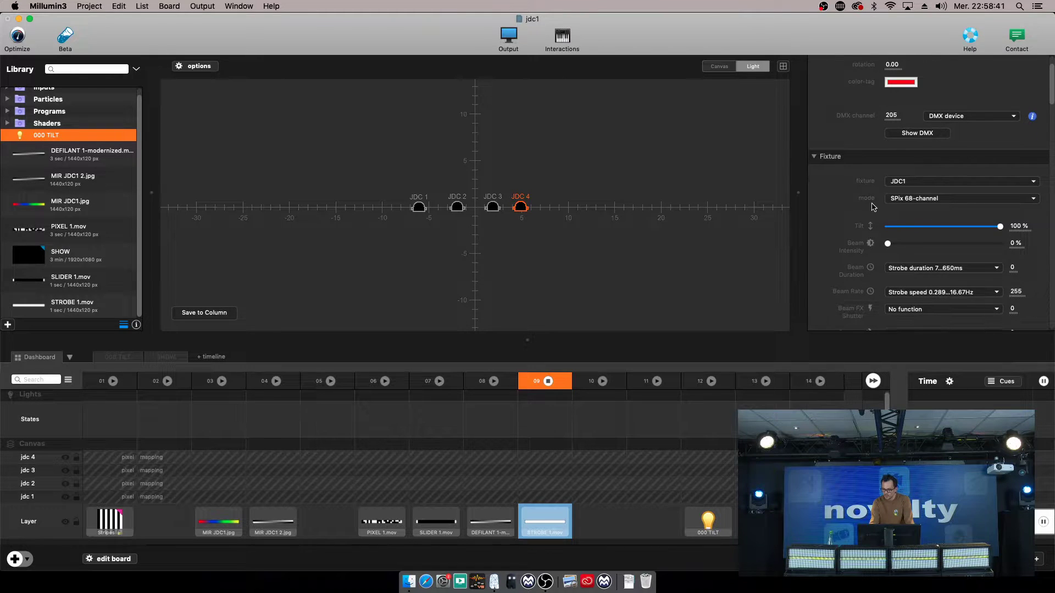
click(901, 183)
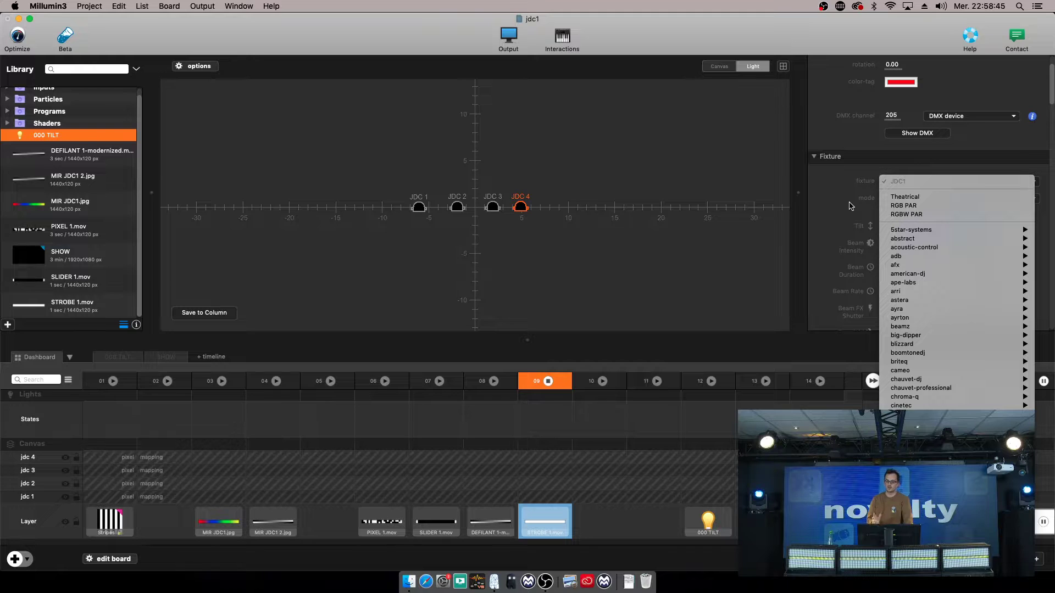
scroll(986, 310, down, 15)
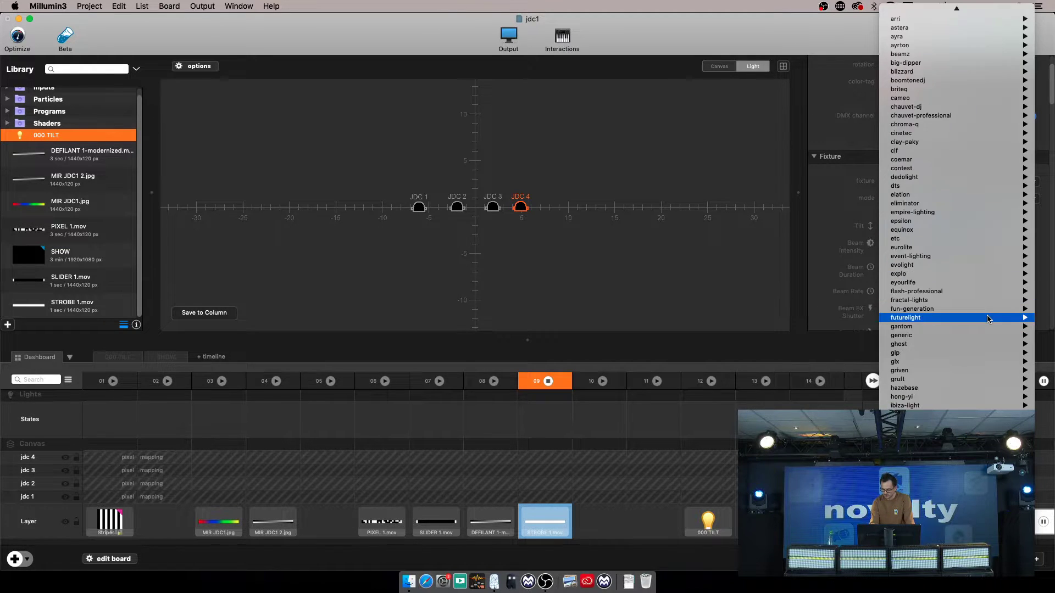
mouse_move(985, 318)
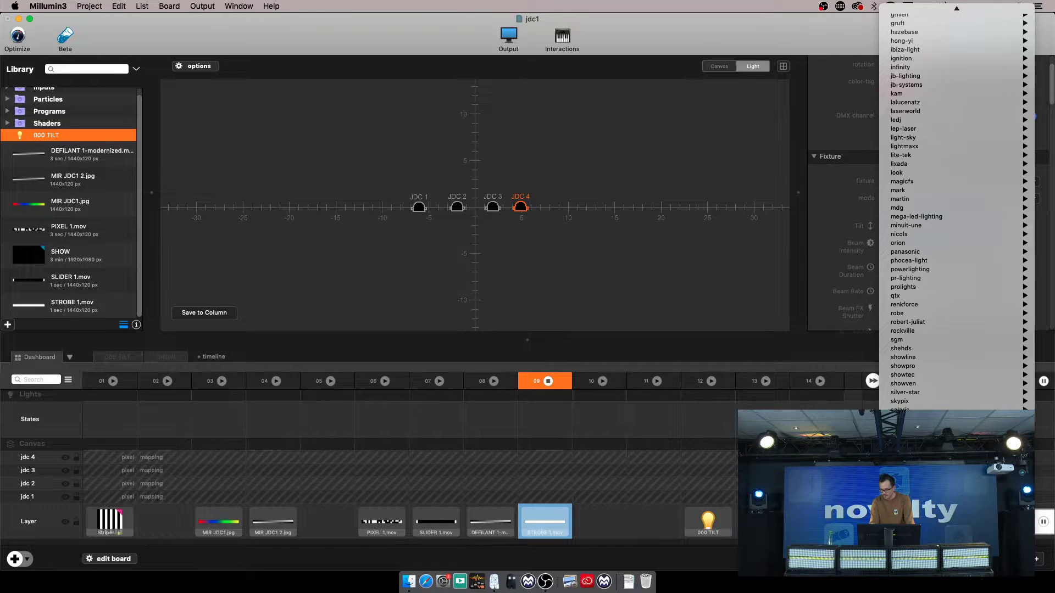
click(956, 564)
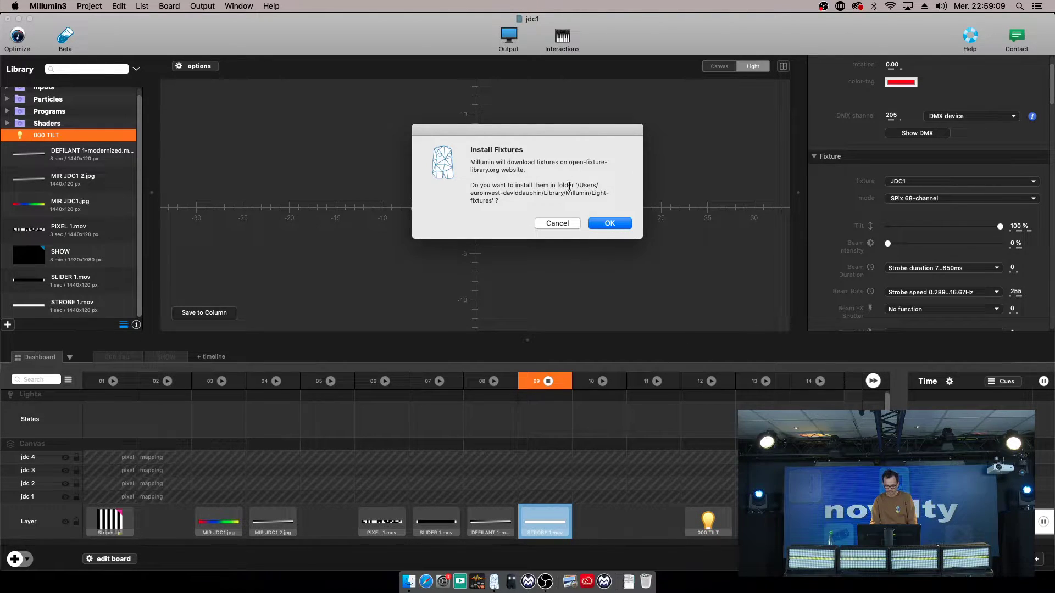
click(557, 223)
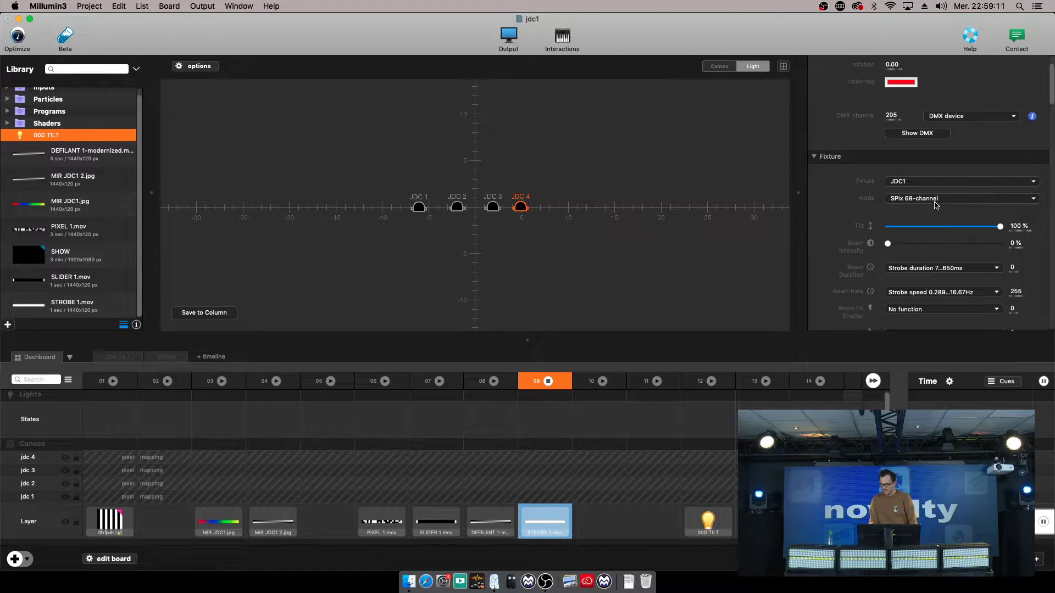
Look through the manufacturers in JDC 4's fixture list again without changing its fixture.
click(931, 181)
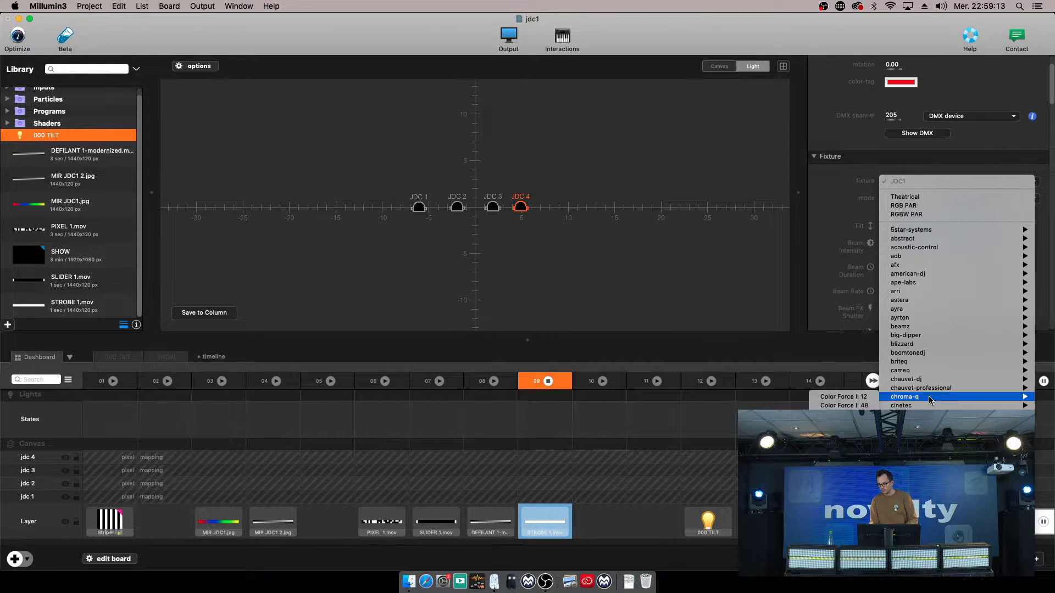
scroll(928, 395, down, 5)
mouse_move(929, 396)
mouse_move(926, 256)
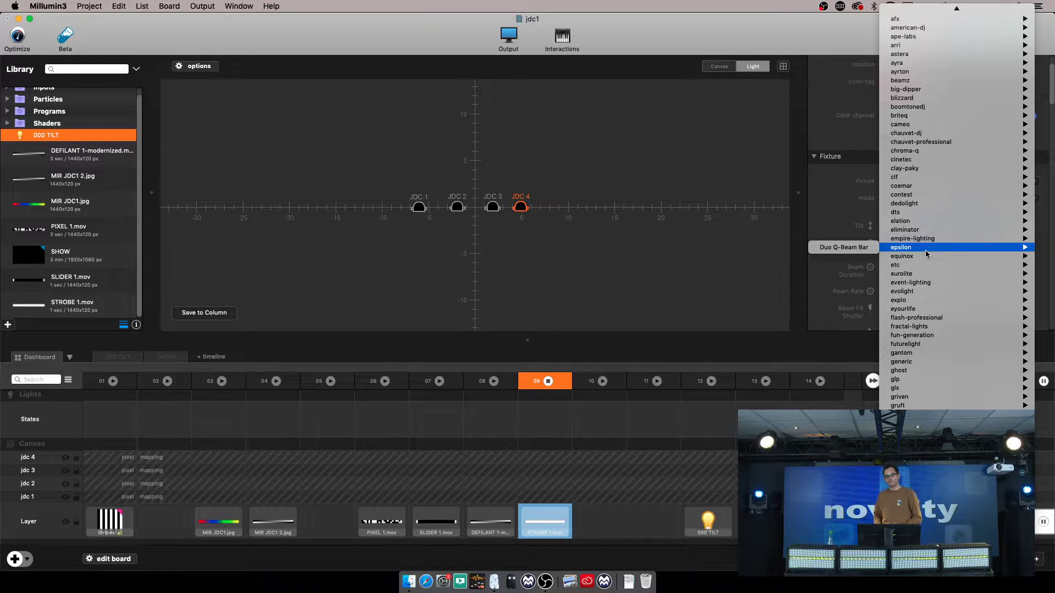
scroll(951, 340, down, 10)
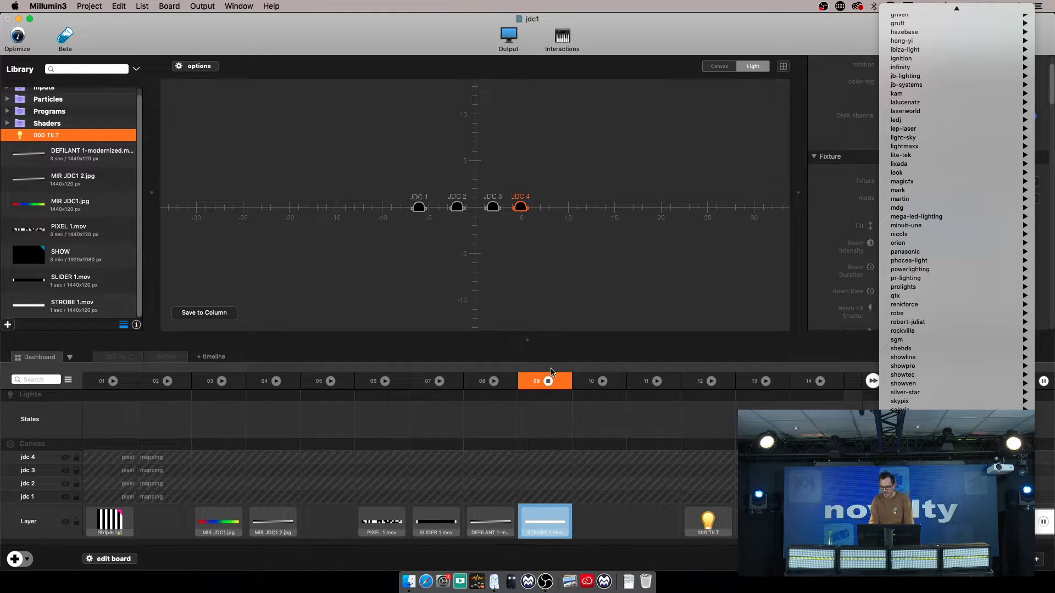
click(817, 50)
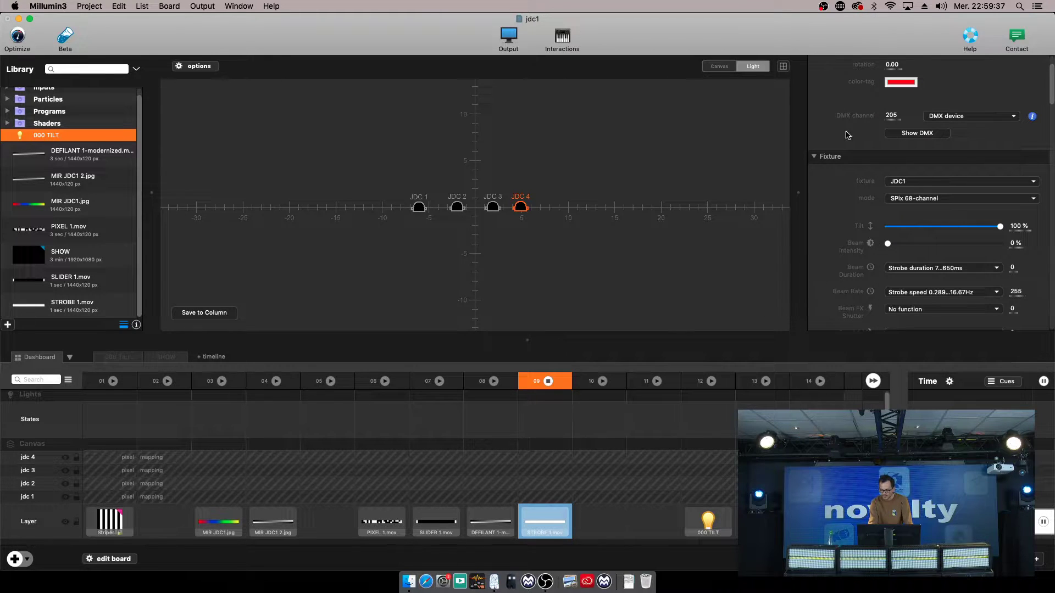
Examine JDC 4's fixture parameters, from tilt and beam settings through the individual pixel colour intensities.
scroll(901, 205, down, 5)
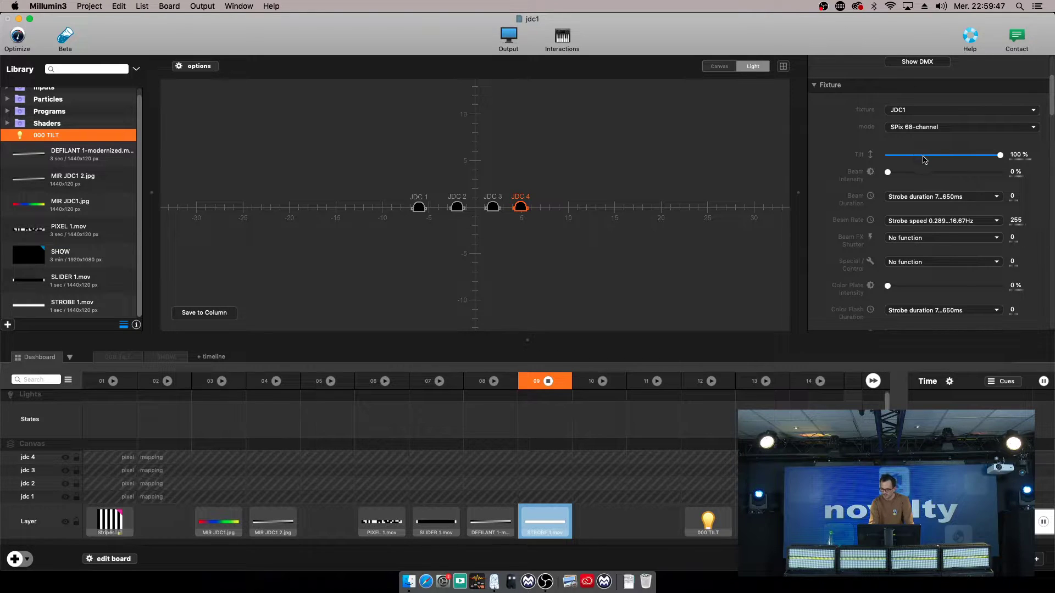
scroll(923, 162, down, 5)
scroll(922, 172, down, 10)
drag(1052, 142, 1053, 166)
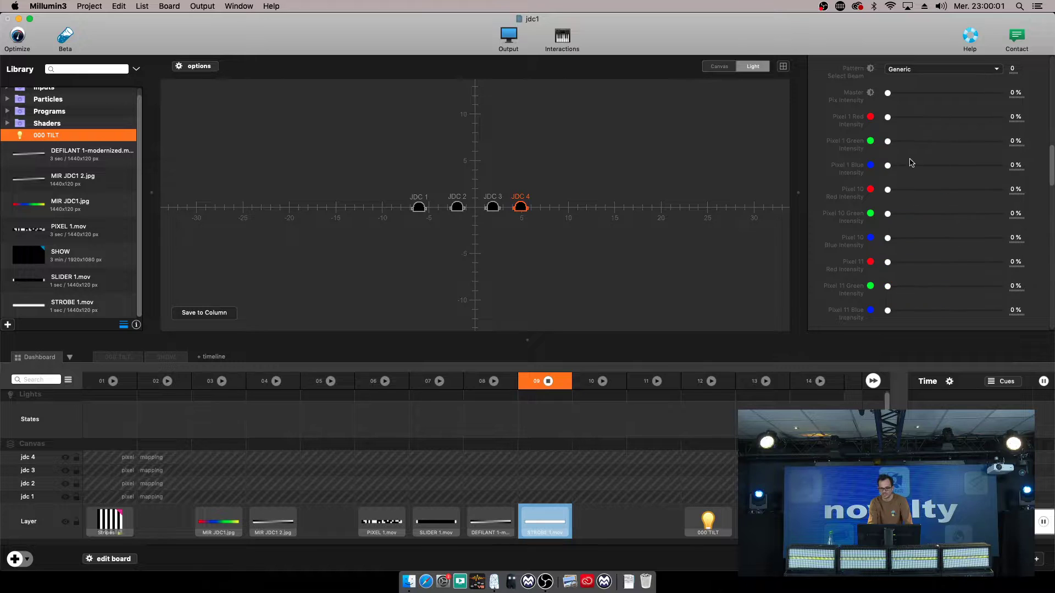
Stop the playback of column 09 on the dashboard.
click(548, 381)
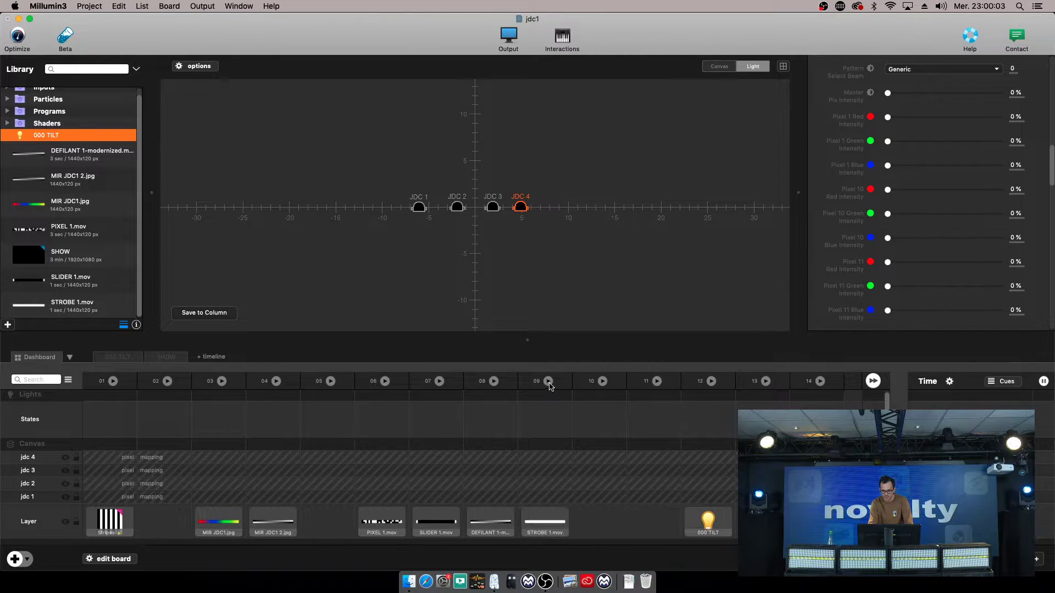
Examine JDC 4's remaining fixture parameters, from the pixel and white intensities back to the plate, pattern, flash and tilt settings.
scroll(832, 217, up, 3)
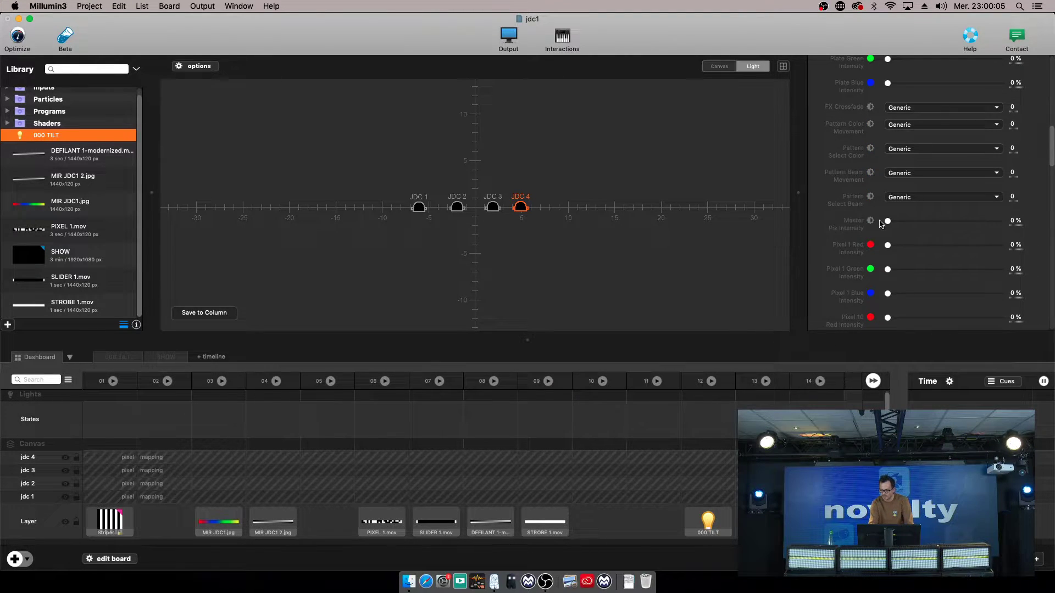
scroll(901, 226, down, 10)
scroll(922, 229, down, 8)
scroll(921, 232, down, 10)
scroll(923, 235, up, 3)
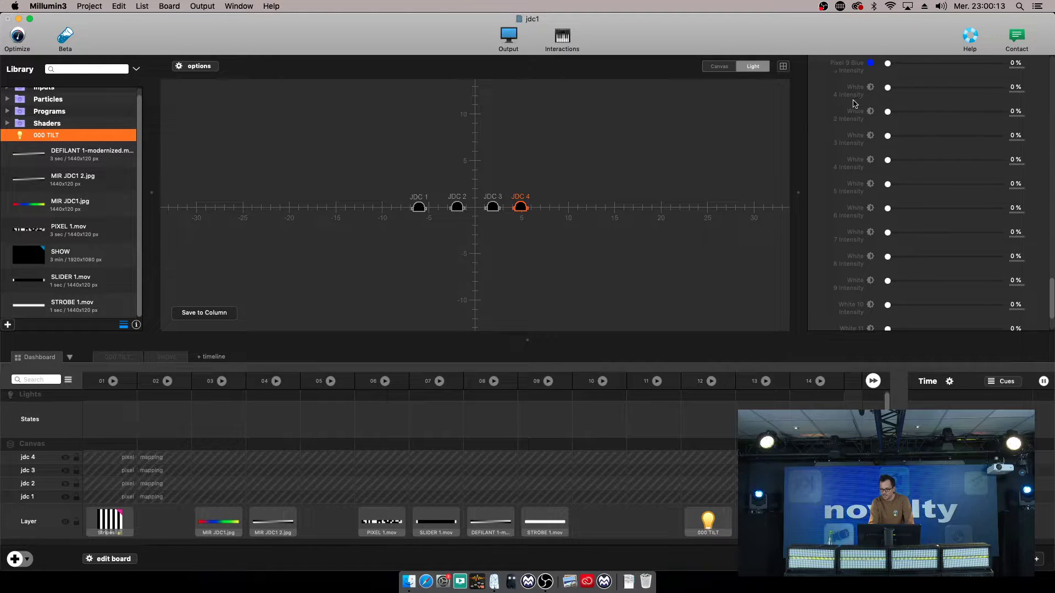
scroll(862, 165, down, 3)
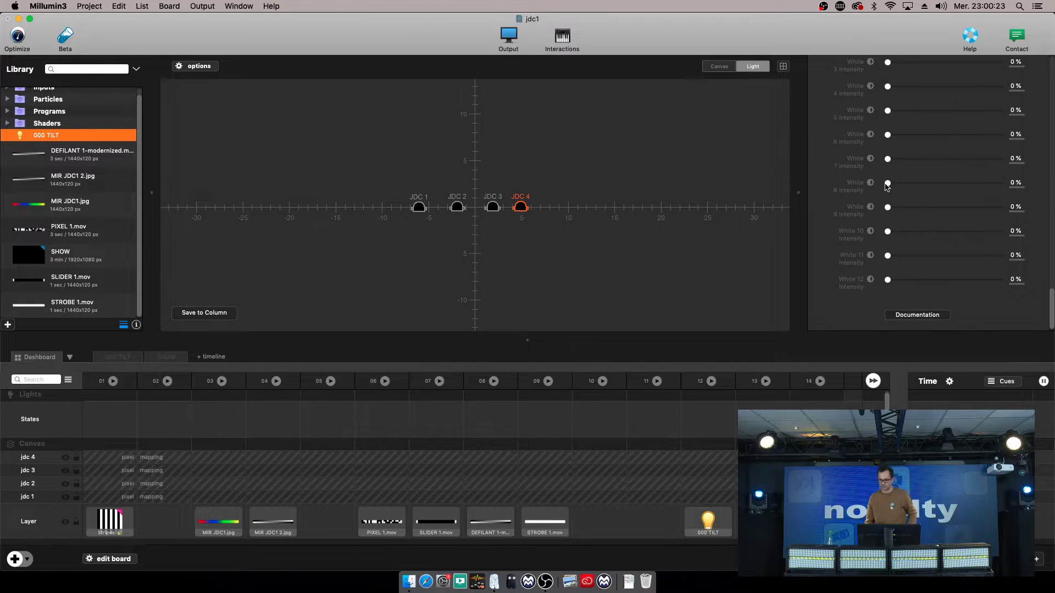
scroll(888, 209, up, 5)
scroll(888, 209, up, 10)
scroll(890, 209, up, 10)
scroll(890, 209, up, 5)
scroll(874, 220, up, 3)
scroll(874, 220, down, 1)
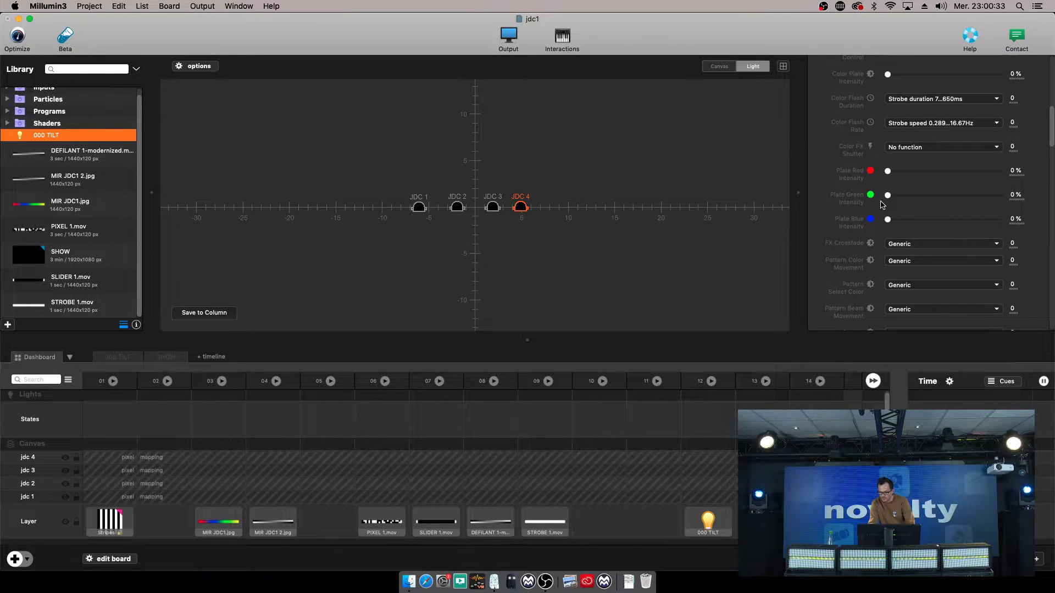
scroll(882, 206, down, 2)
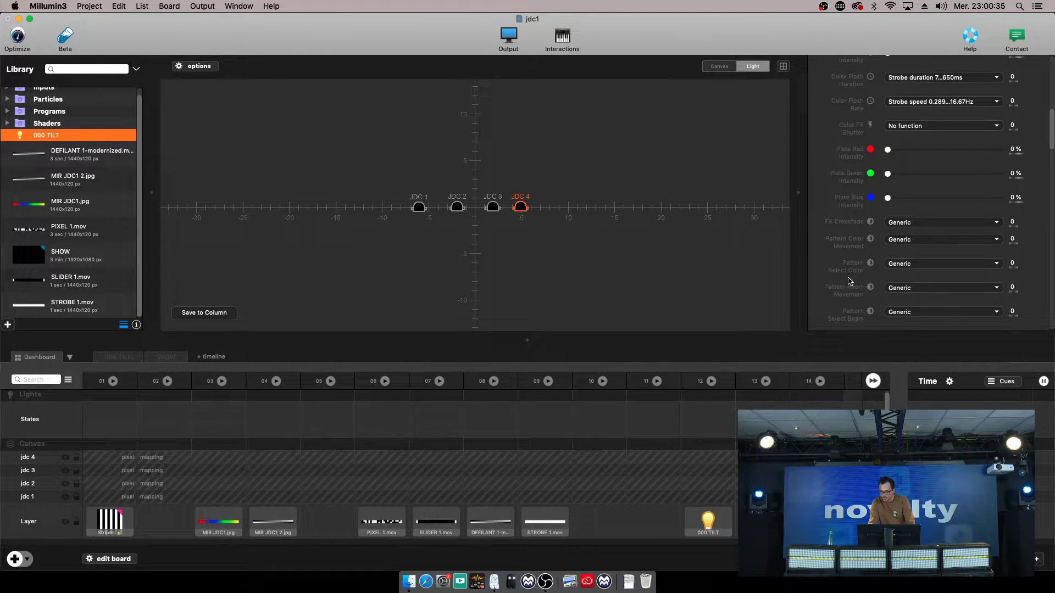
scroll(849, 283, up, 4)
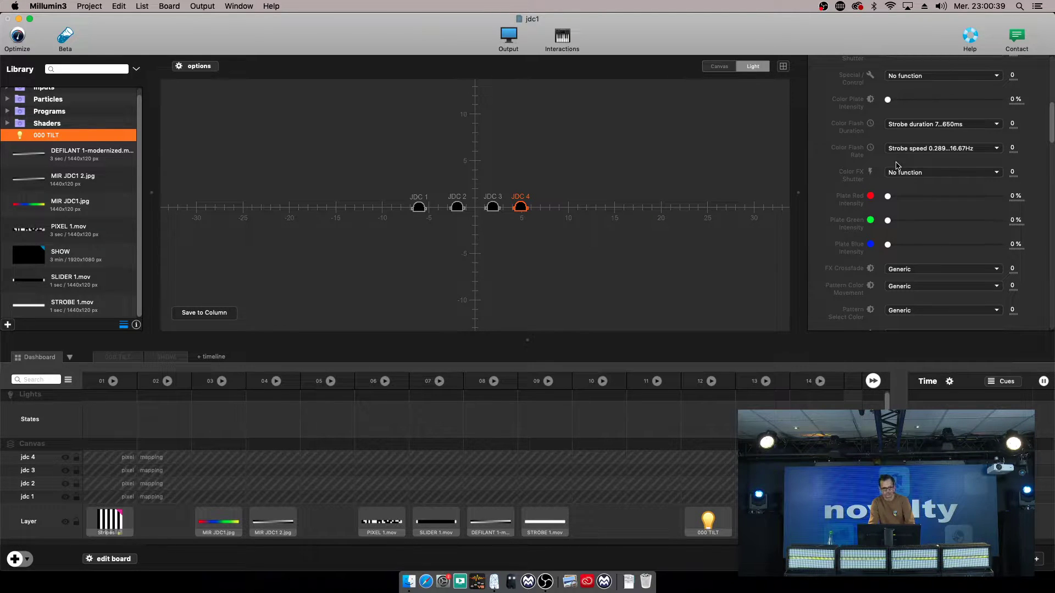
scroll(890, 168, up, 6)
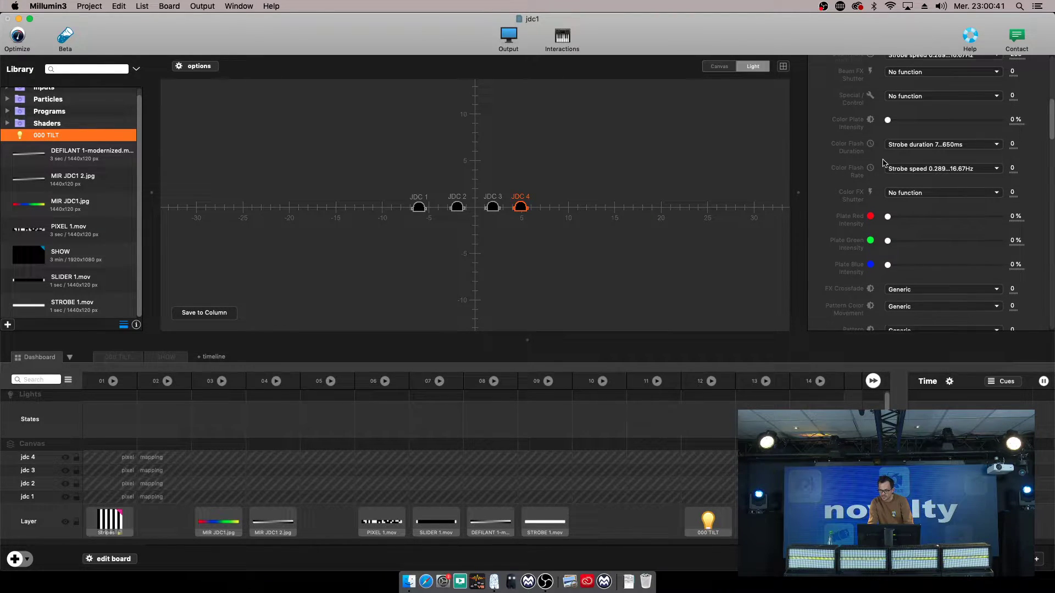
scroll(886, 178, up, 8)
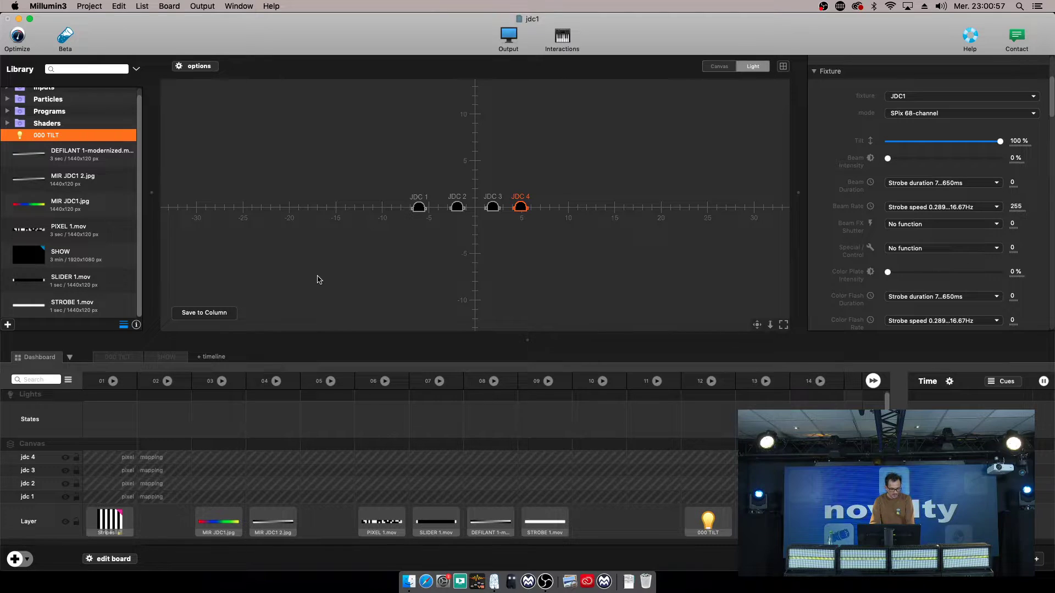
Create a new timeline and rename it 010 TILT in the library.
click(213, 357)
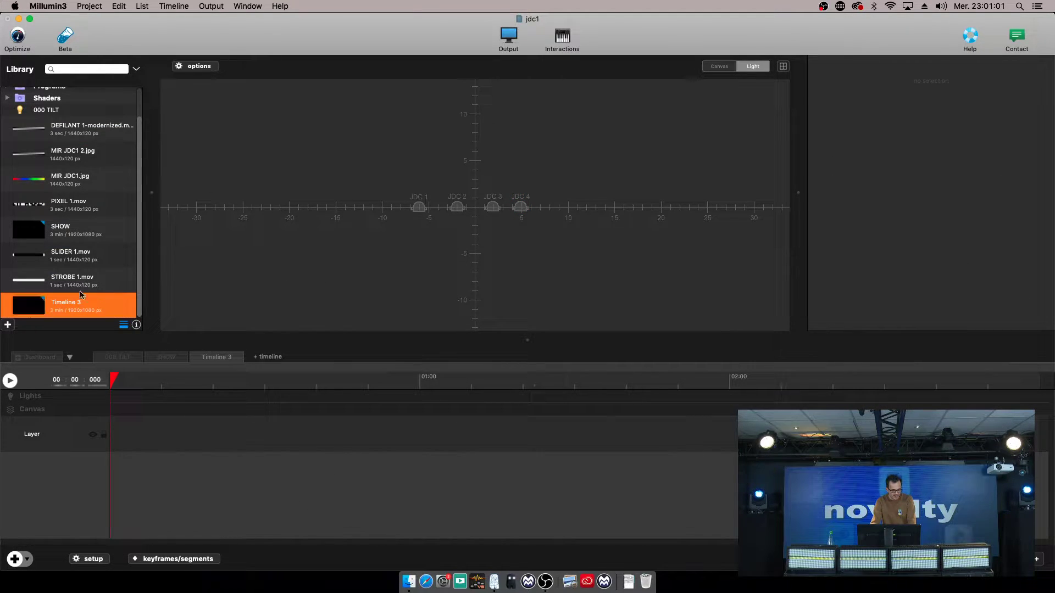
right_click(71, 306)
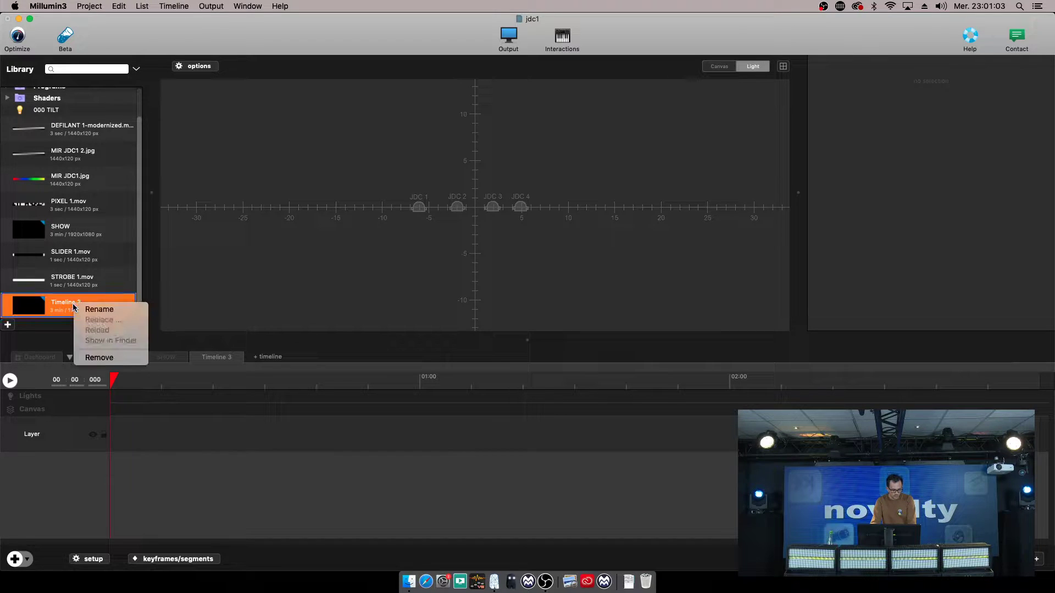
click(95, 309)
text(001)
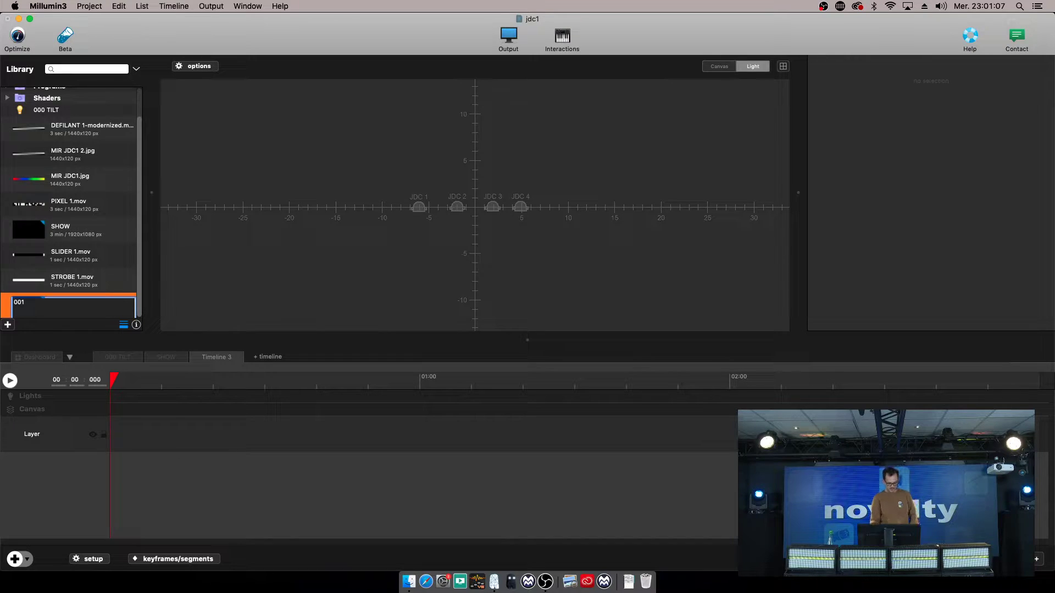
text(0 TILT)
key(Return)
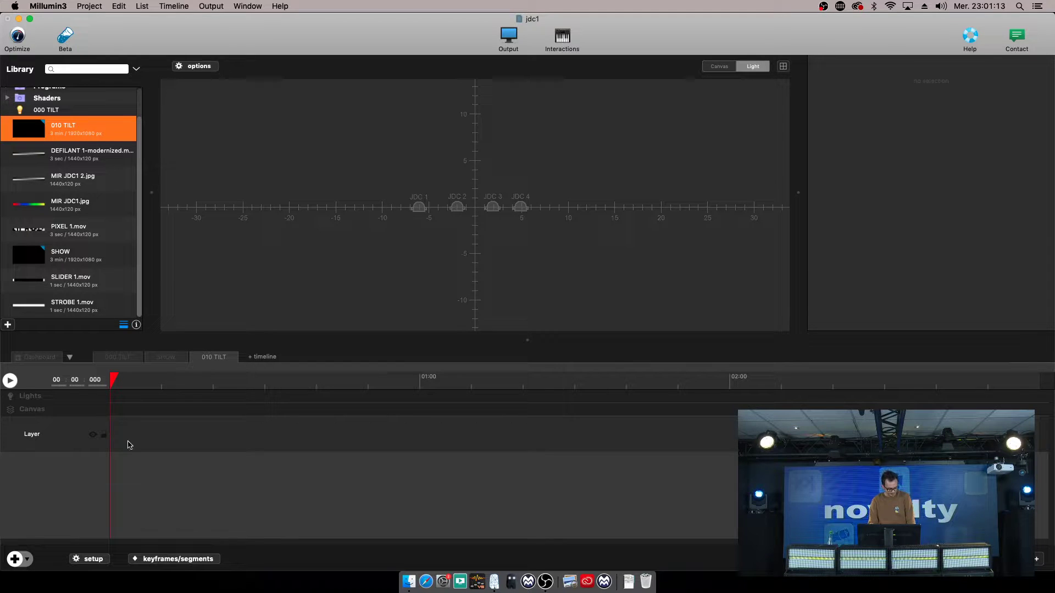
Set the 010 TILT timeline's duration to 0 minutes and 4 seconds.
click(93, 559)
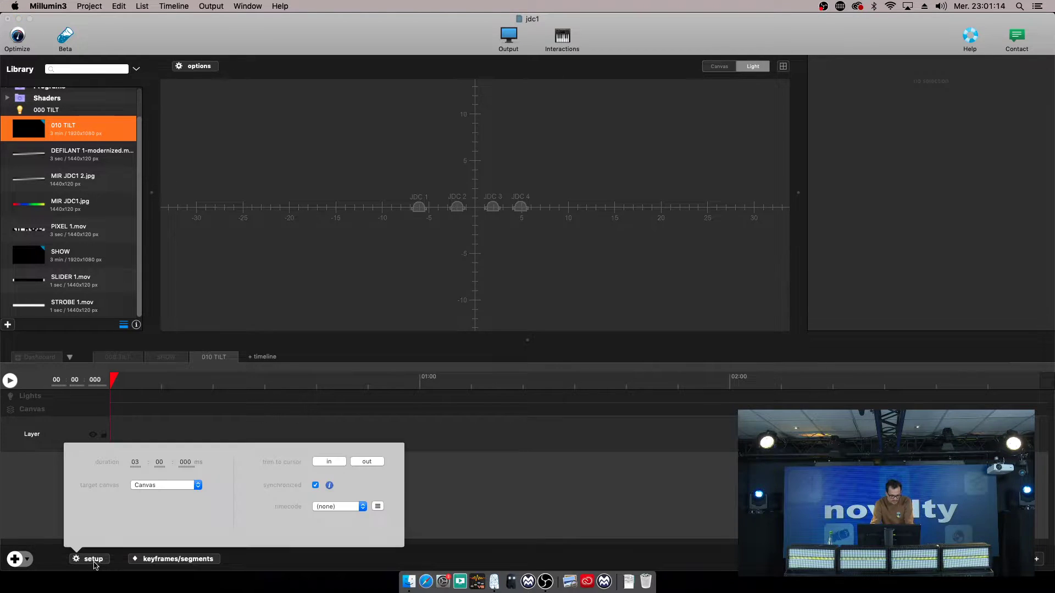
click(139, 462)
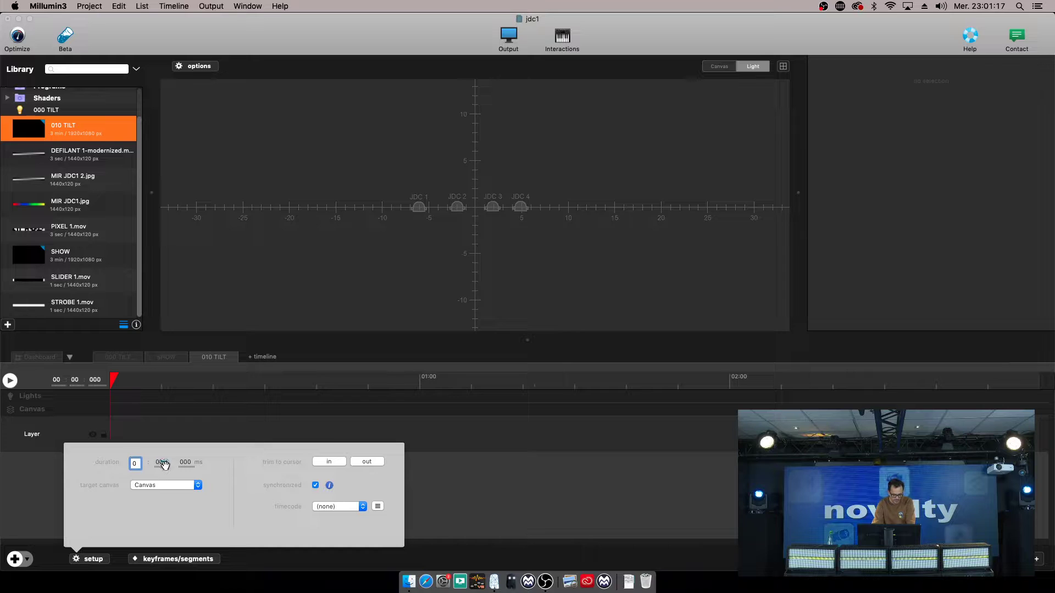
click(160, 464)
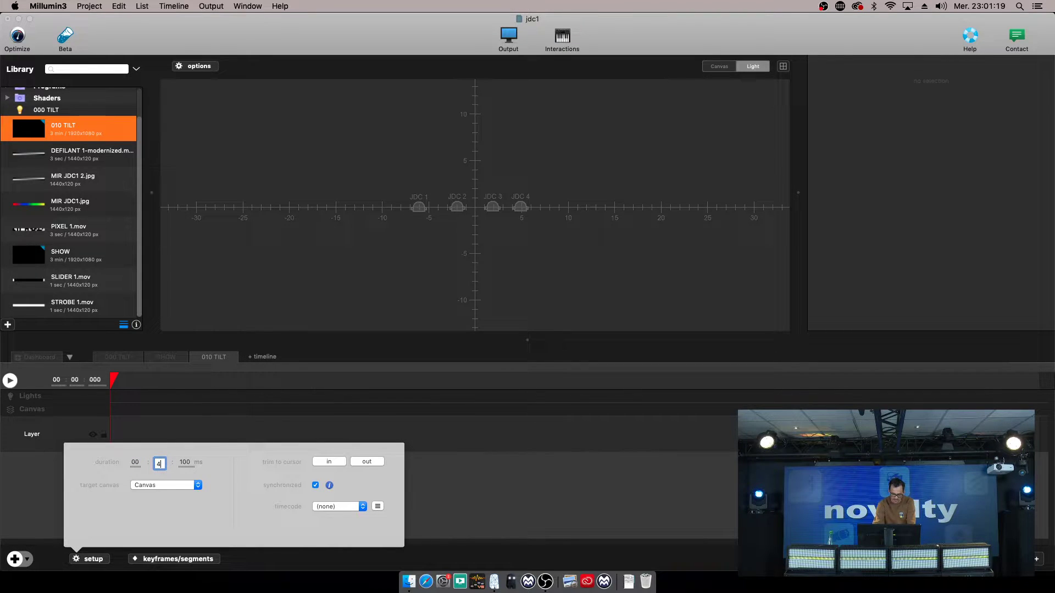
key(Return)
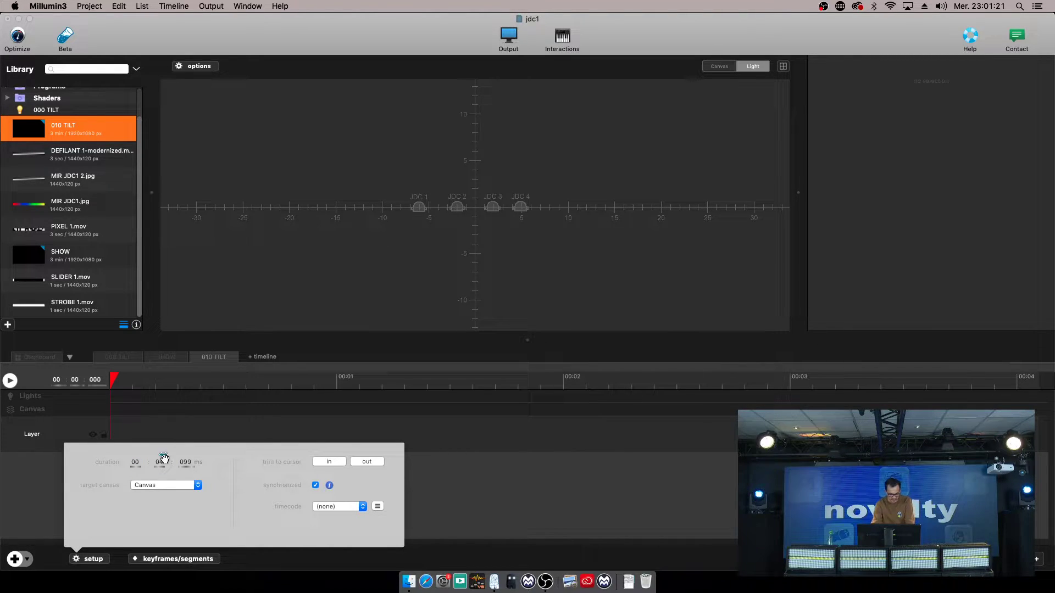
click(530, 463)
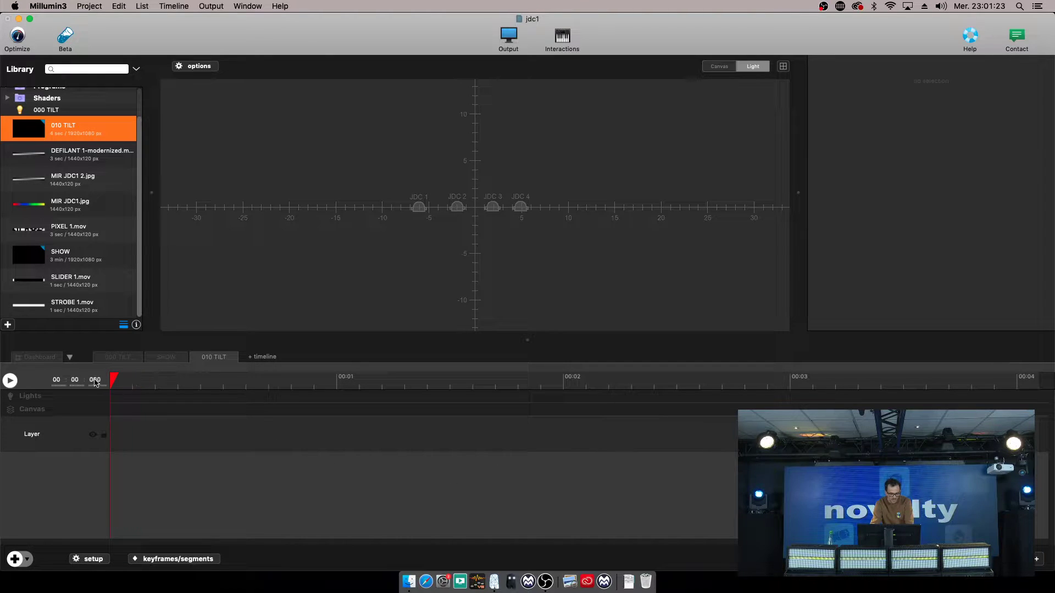
Include the lights JDC 1, JDC 2, JDC 3 and JDC 4 in the 010 TILT timeline.
click(45, 399)
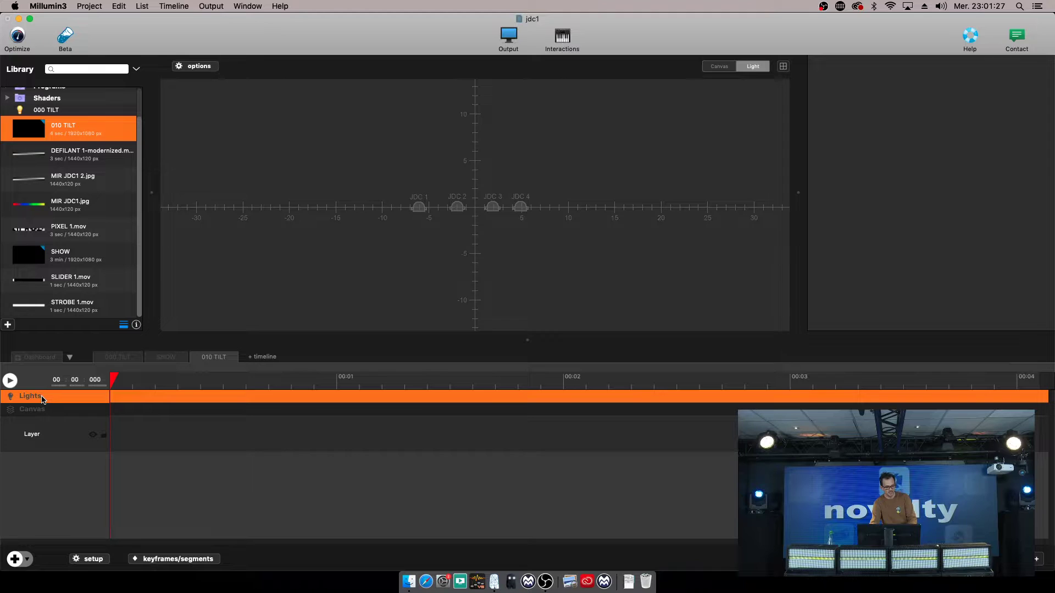
click(414, 209)
click(416, 208)
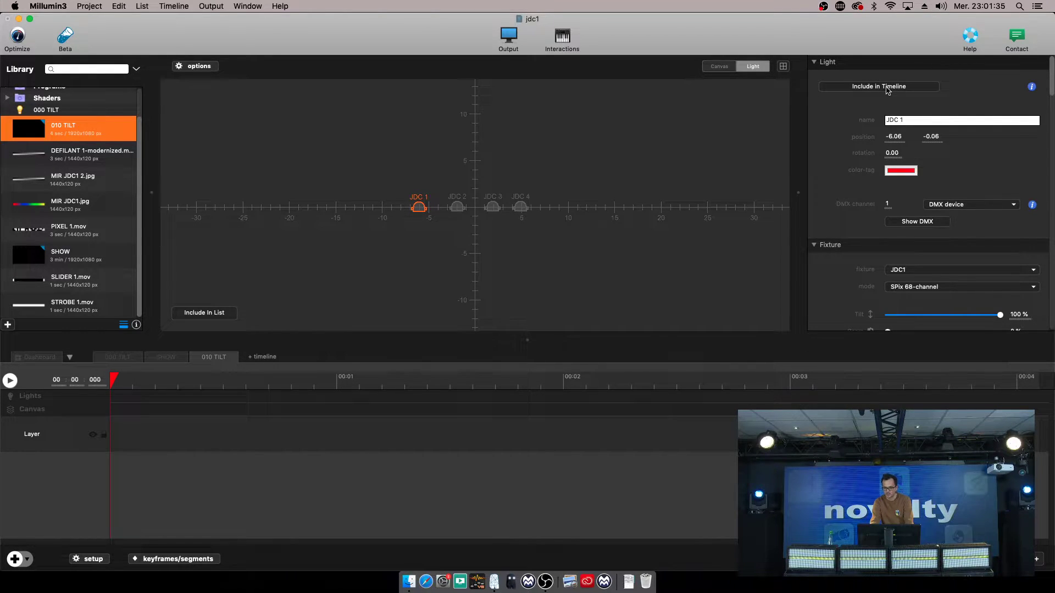
click(888, 88)
click(454, 210)
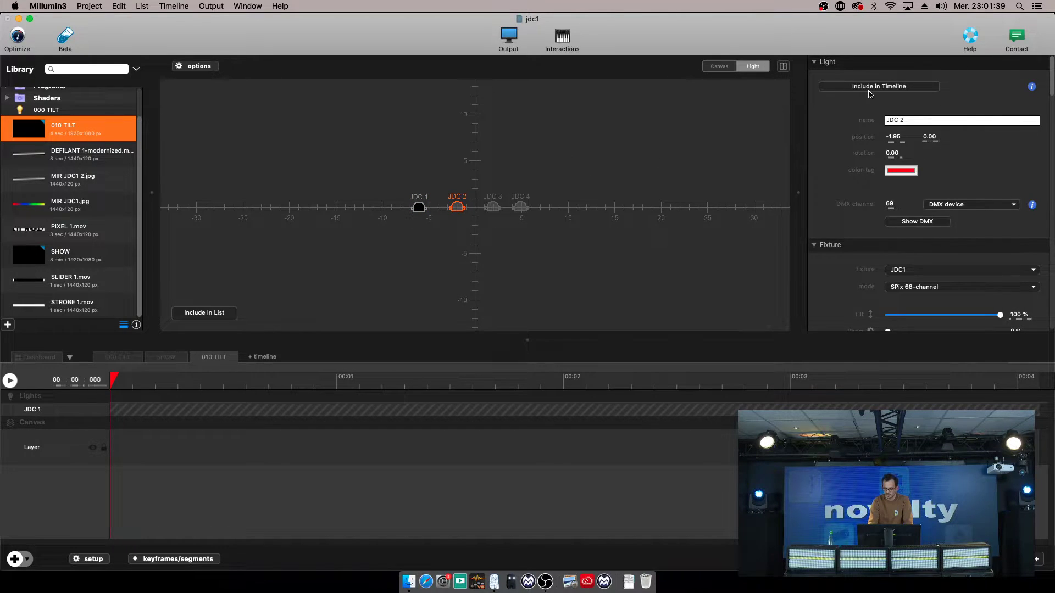
click(870, 87)
click(497, 210)
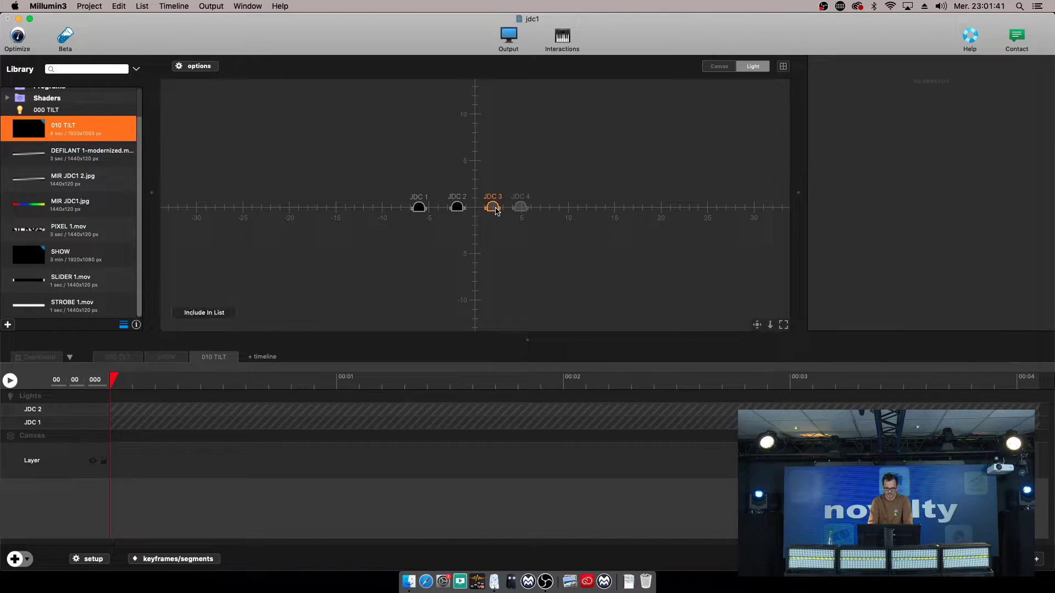
click(890, 87)
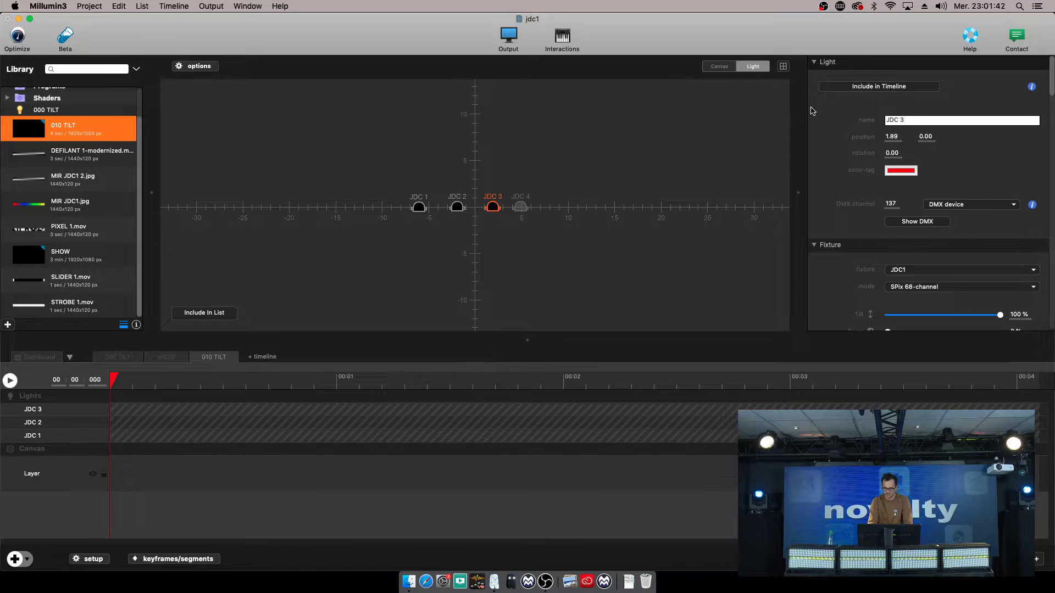
click(520, 207)
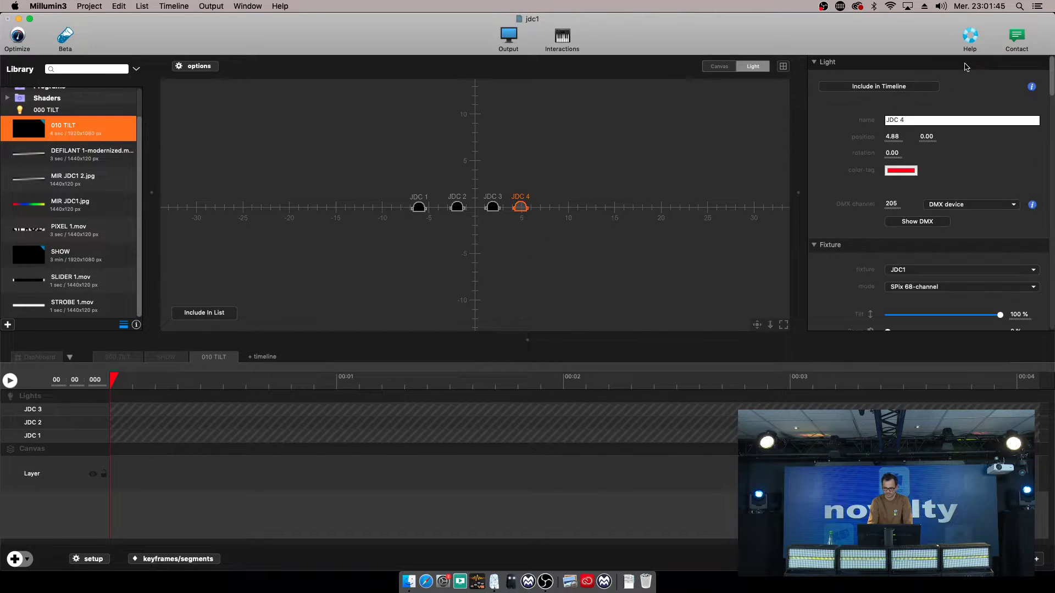
click(871, 87)
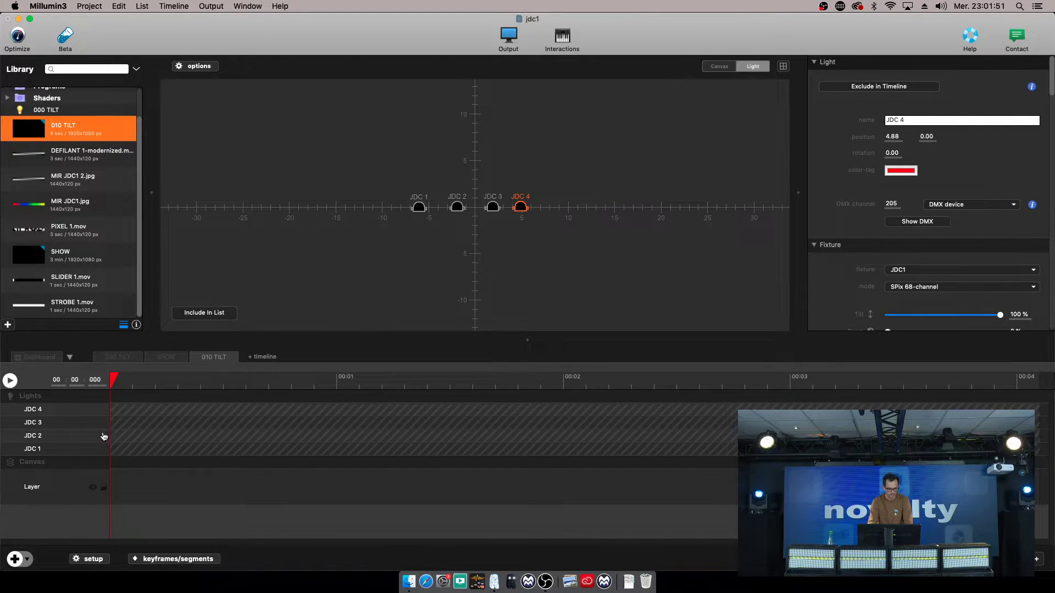
Show the timeline's keyframes and segments, and add the Tilt property to the JDC 1 and JDC 2 tracks.
click(157, 560)
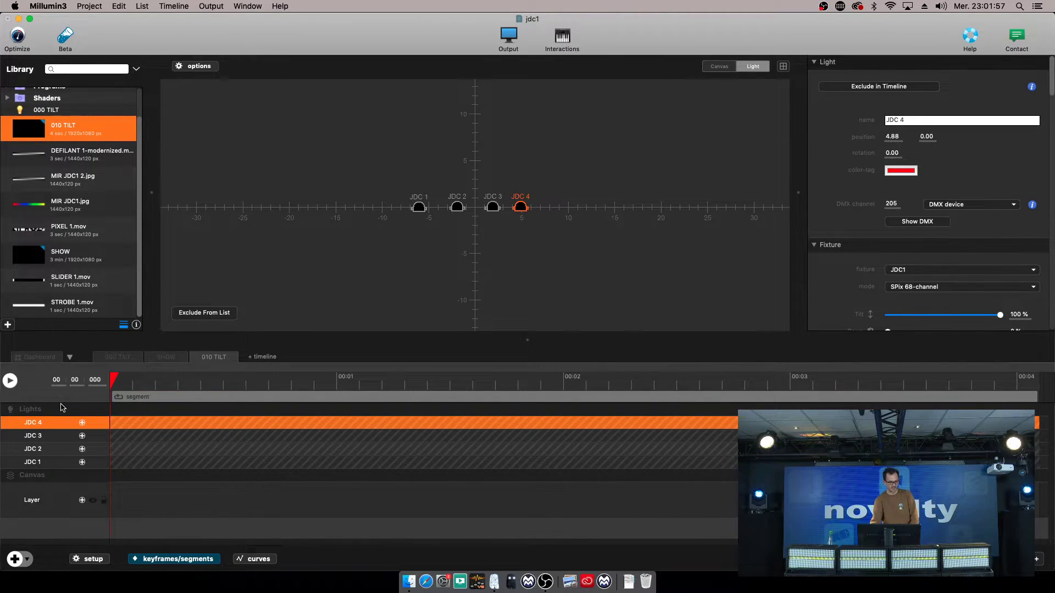
click(82, 463)
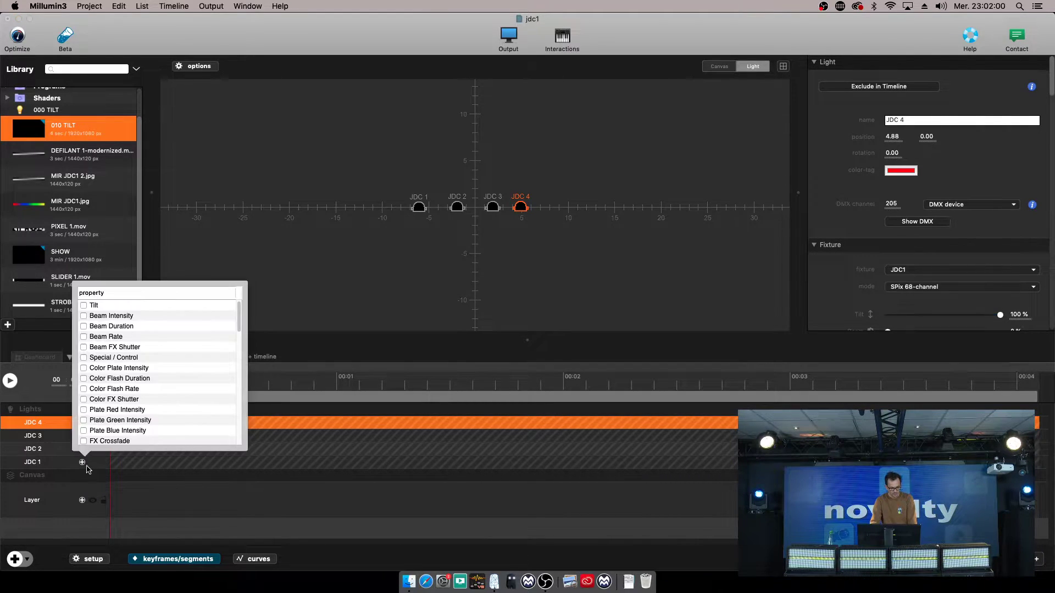
click(84, 305)
click(74, 456)
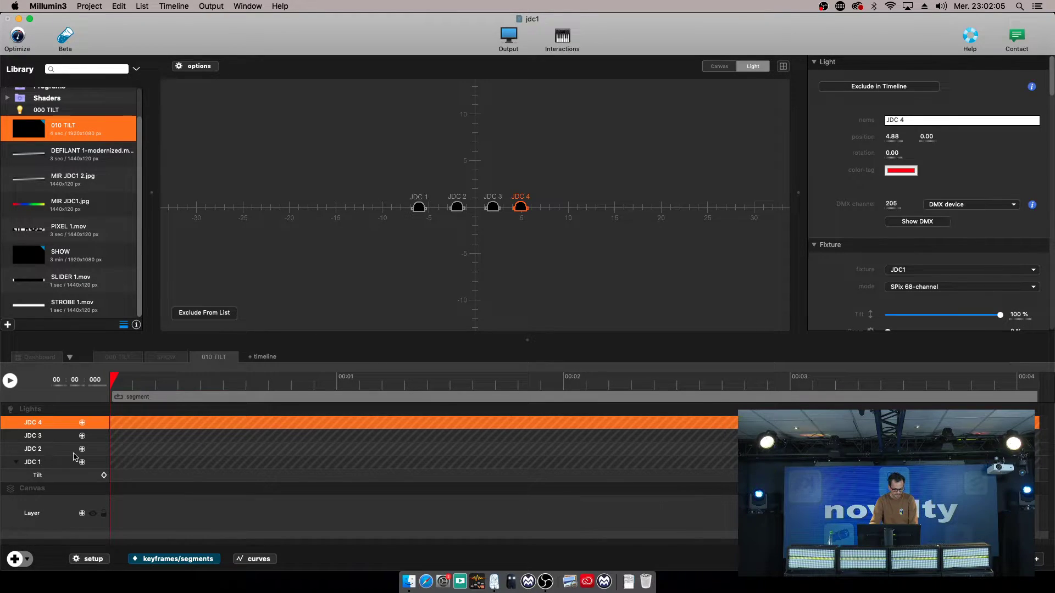
click(82, 450)
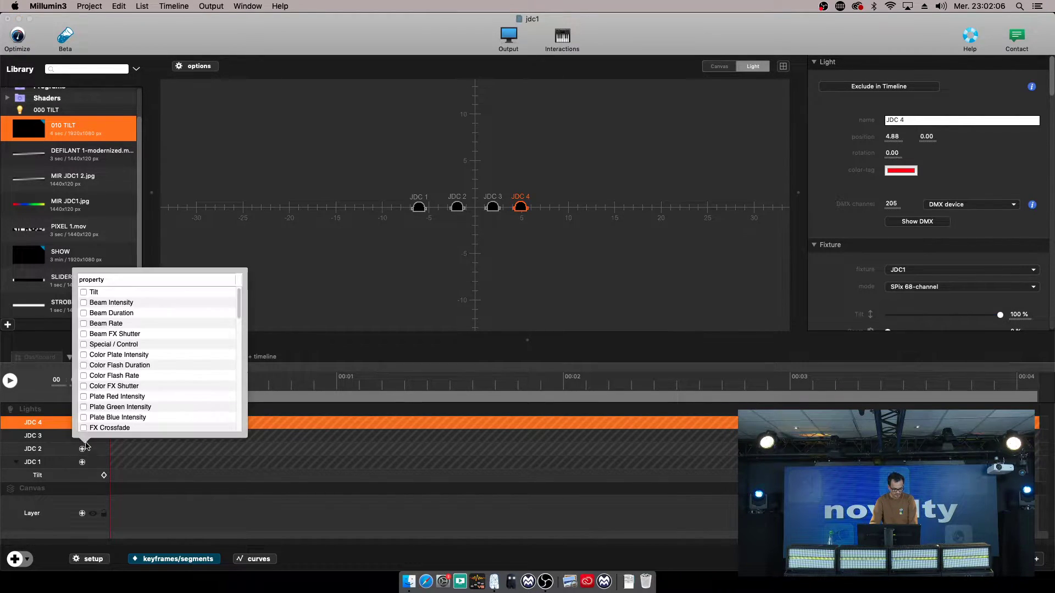
click(84, 293)
click(51, 440)
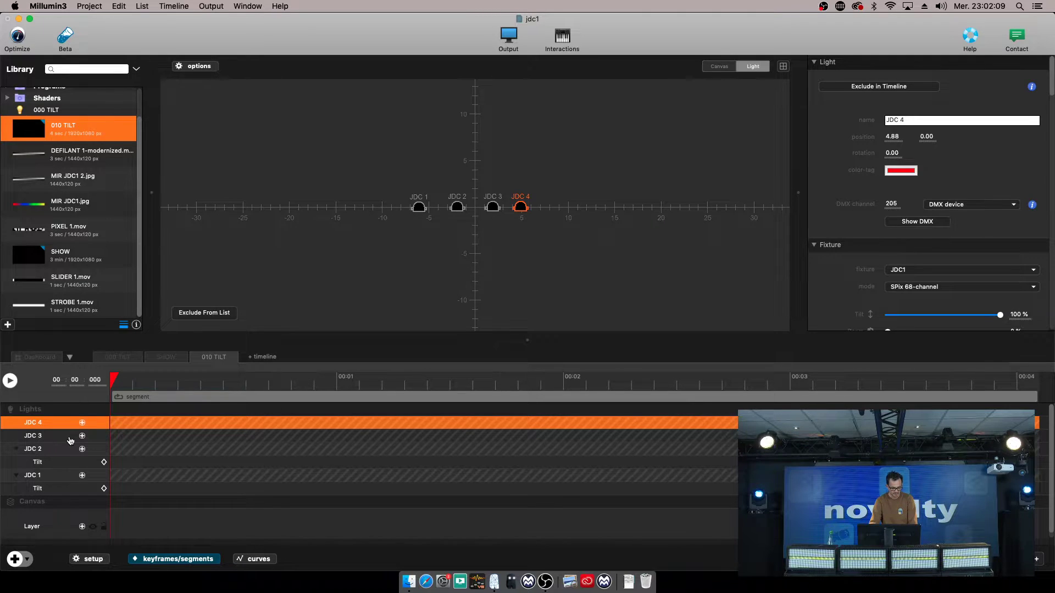
Add the Tilt property to the JDC 3 and JDC 4 tracks and enlarge the timeline area to fit all the light tracks.
click(82, 422)
click(84, 279)
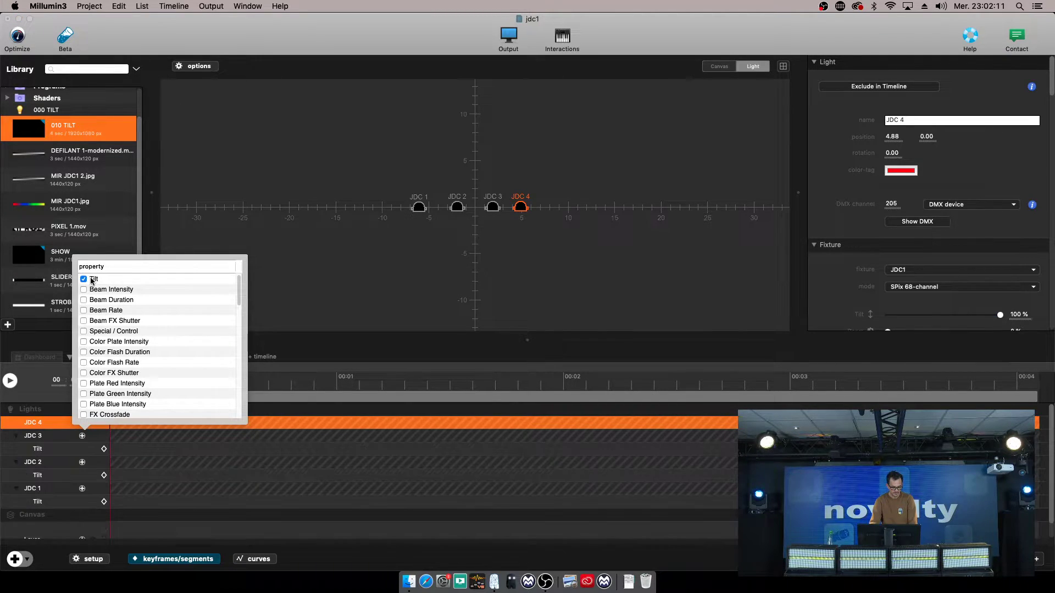
click(52, 427)
click(82, 422)
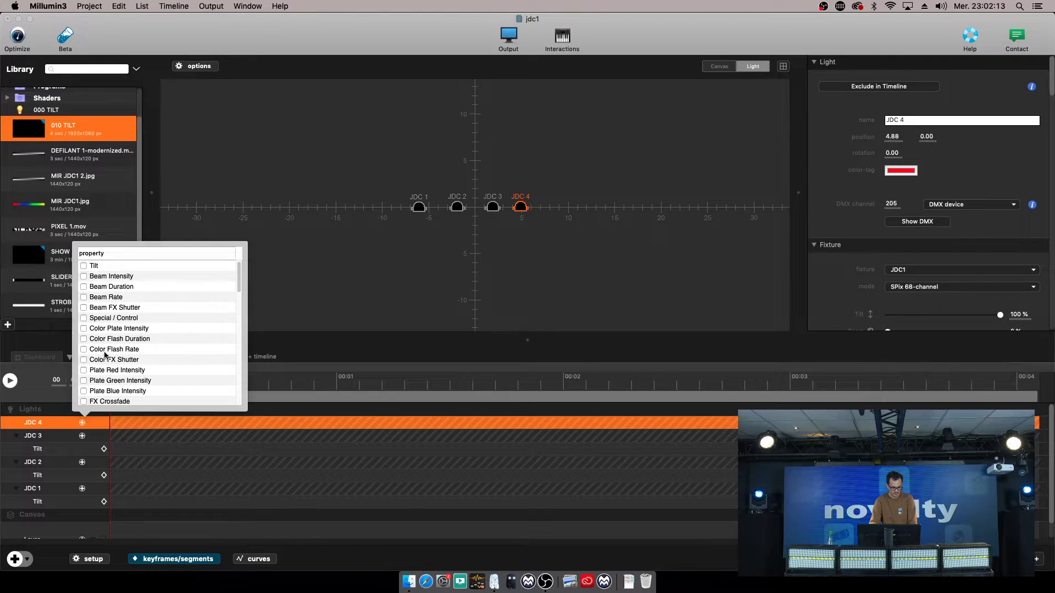
click(93, 269)
click(146, 471)
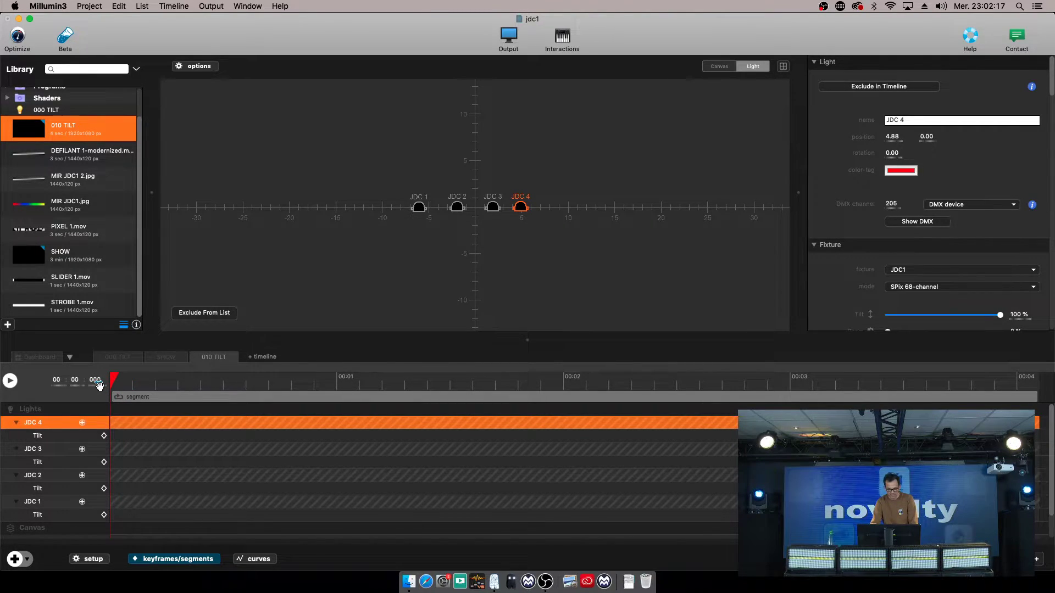
scroll(117, 474, down, 1)
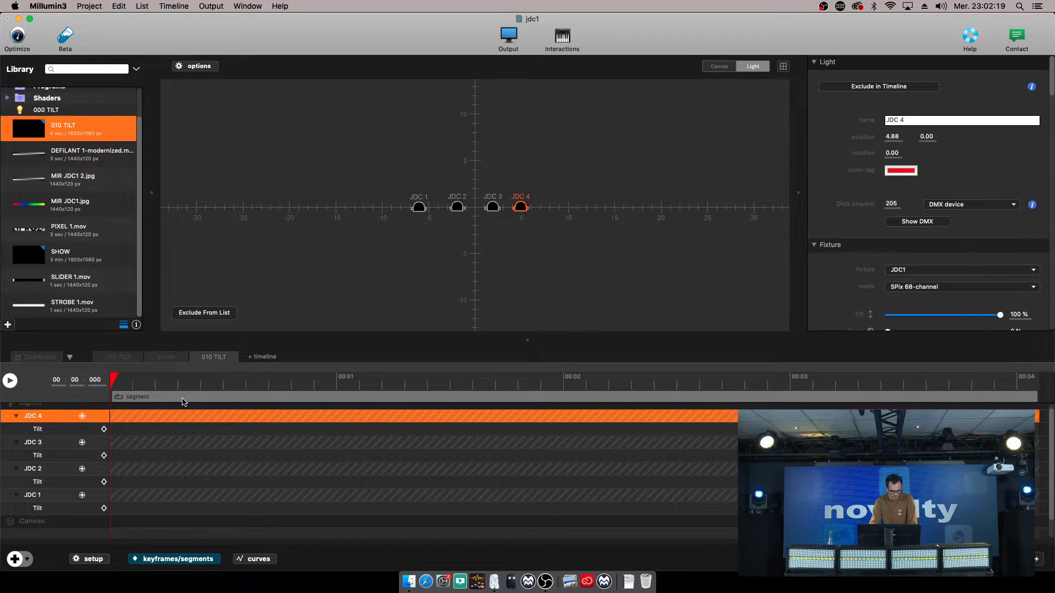
drag(460, 339, 463, 311)
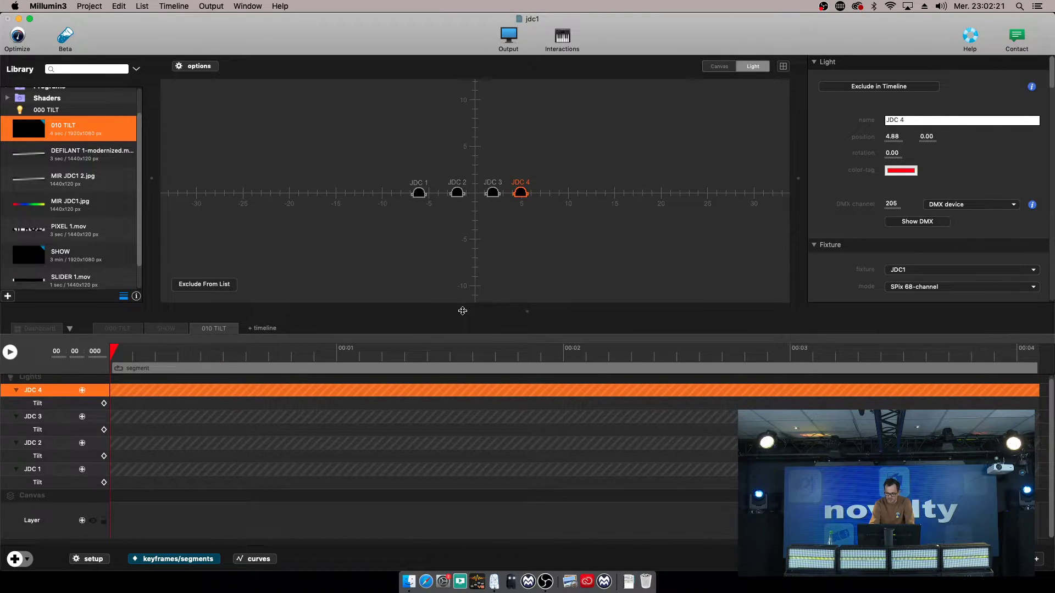
Set the tilt of JDC 4 and JDC 2 to 0 % at the start of the timeline.
scroll(202, 410, up, 1)
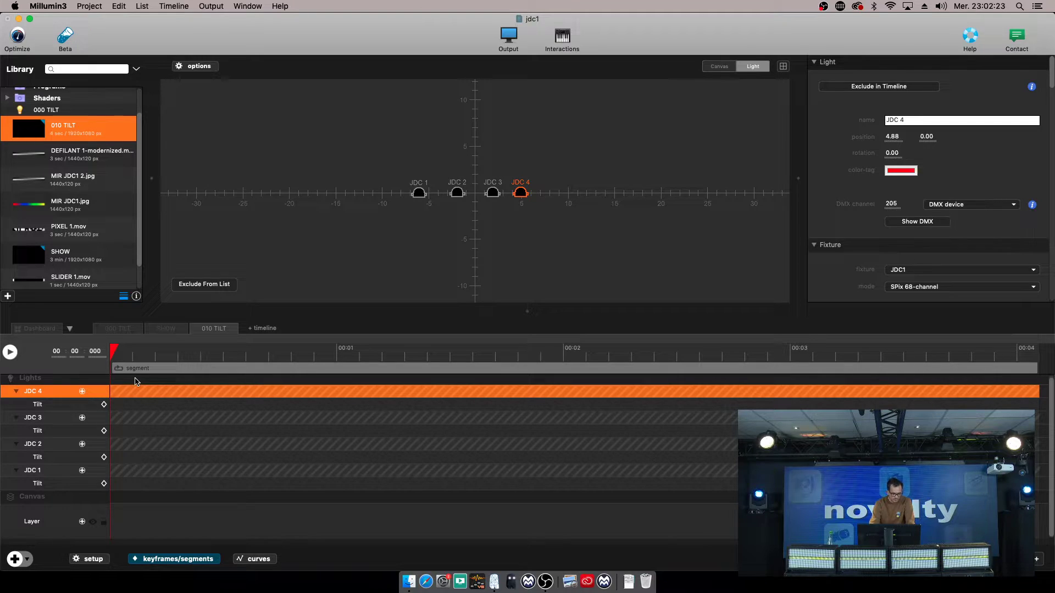
scroll(114, 377, up, 1)
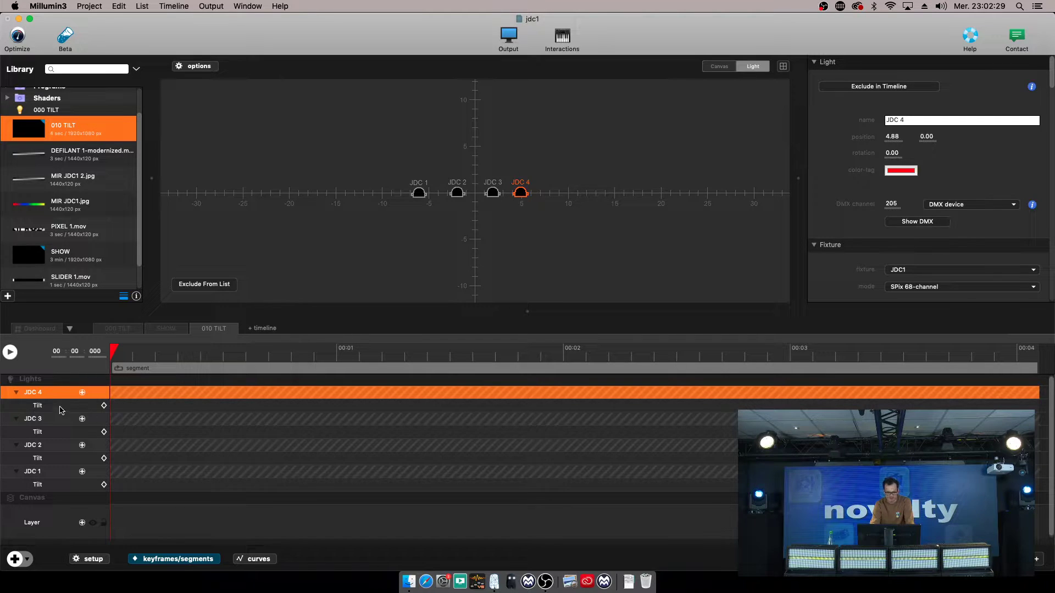
click(42, 406)
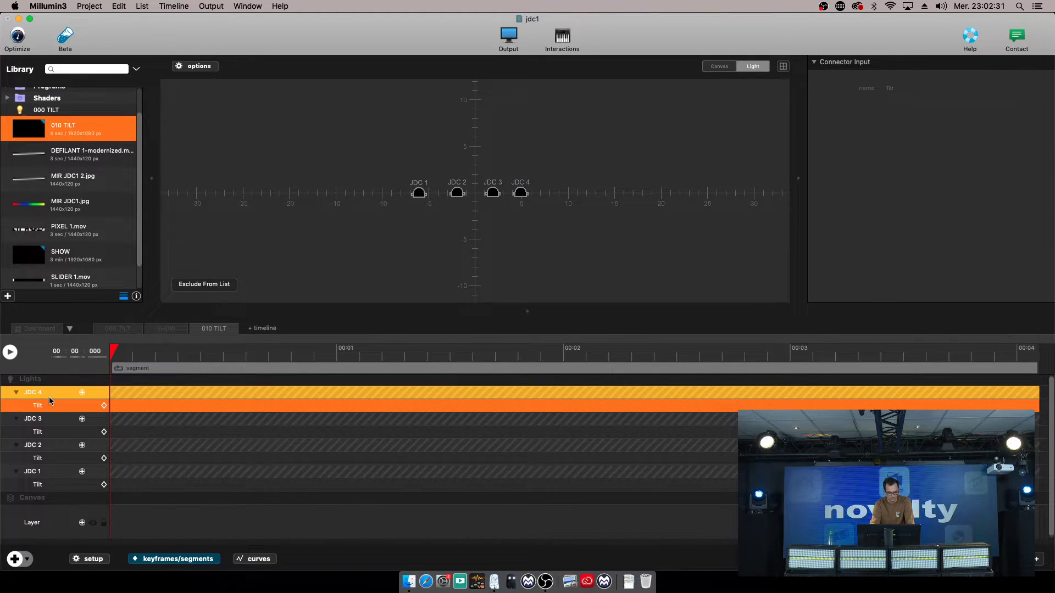
click(49, 396)
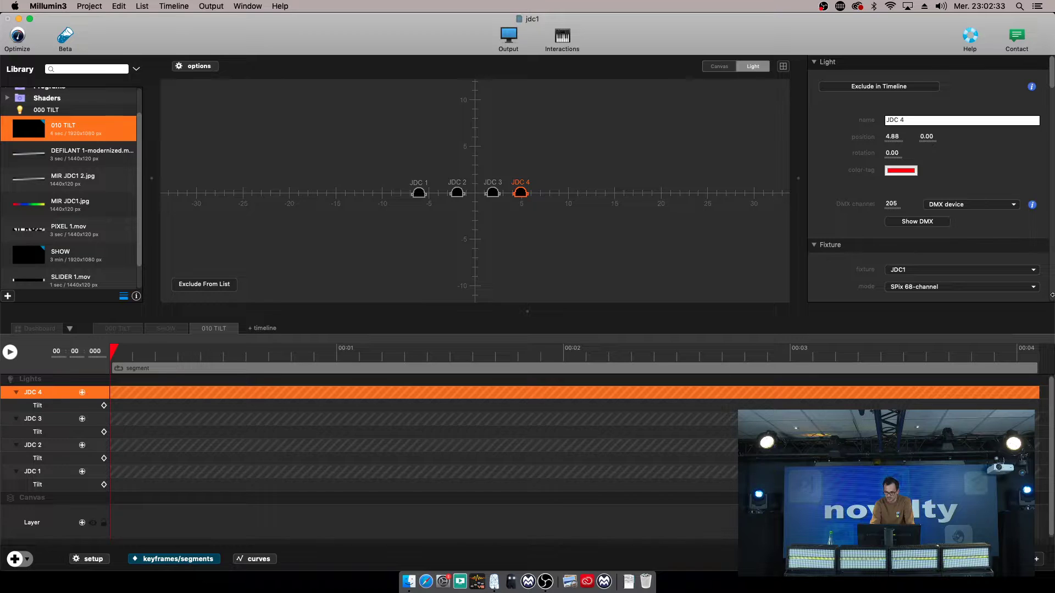
scroll(874, 253, down, 5)
scroll(875, 254, down, 1)
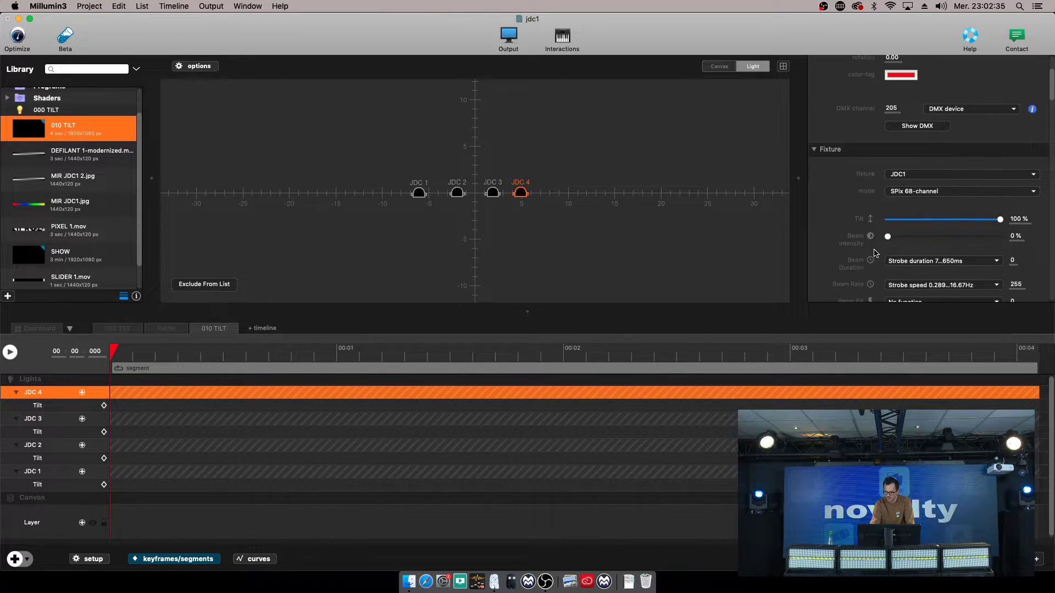
drag(1001, 220, 885, 220)
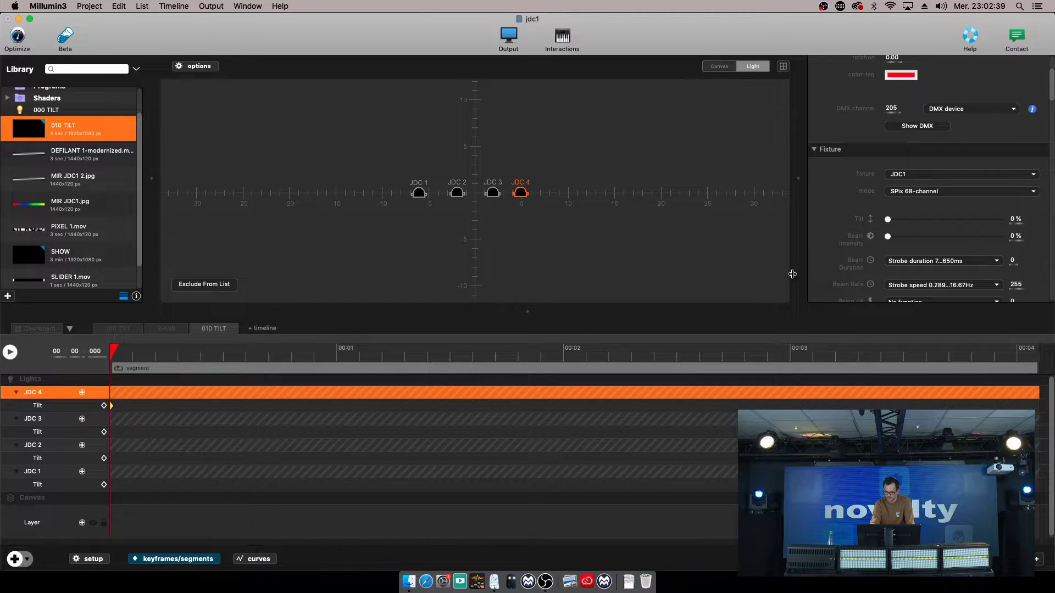
click(37, 421)
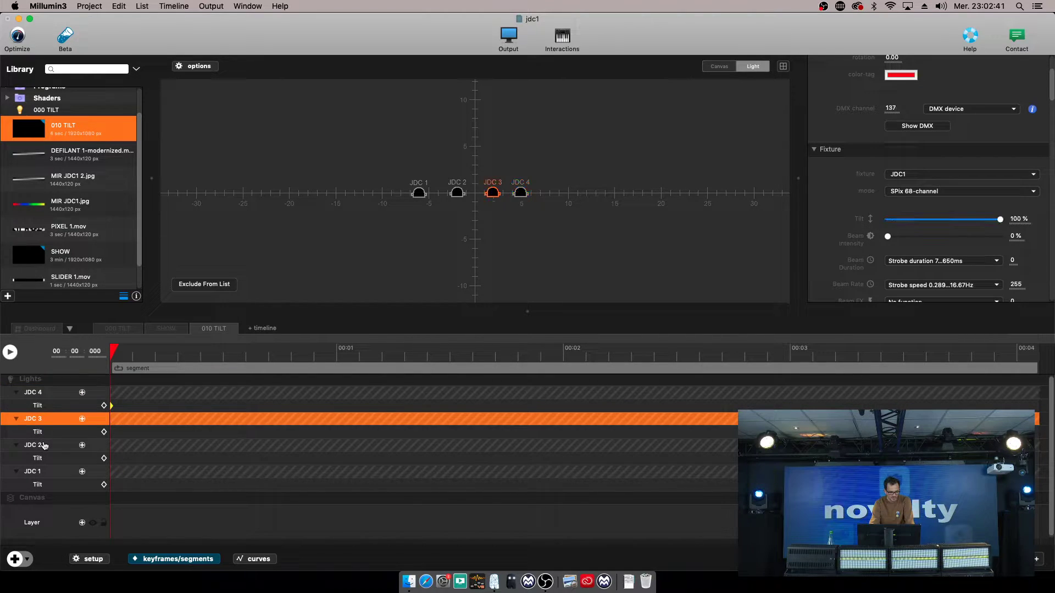
click(44, 446)
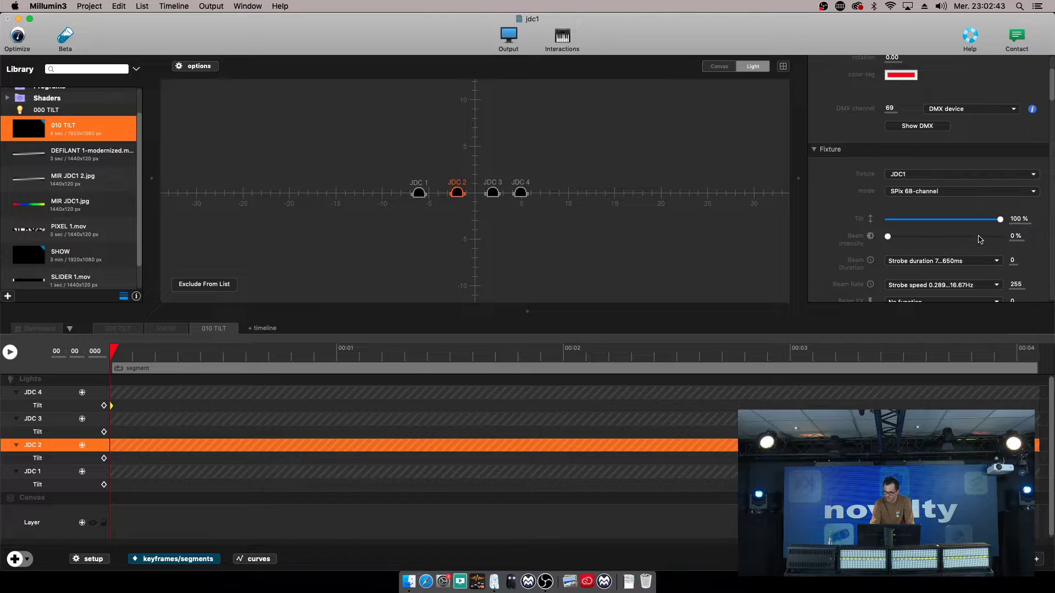
drag(1000, 220, 886, 221)
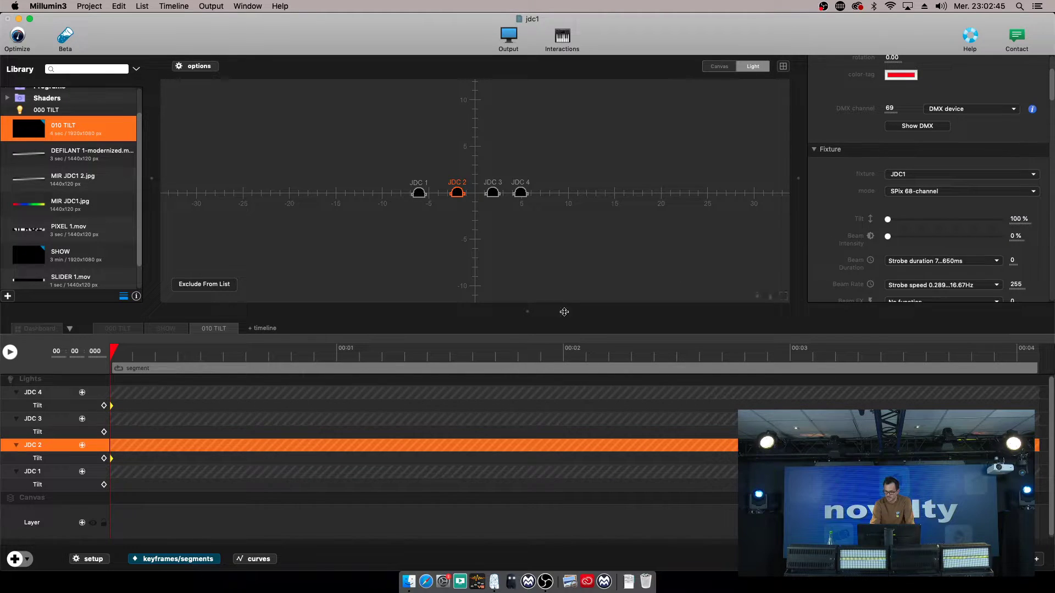
Add starting tilt keyframes for JDC 1 and JDC 3 at their full tilt value of 65535.
click(42, 472)
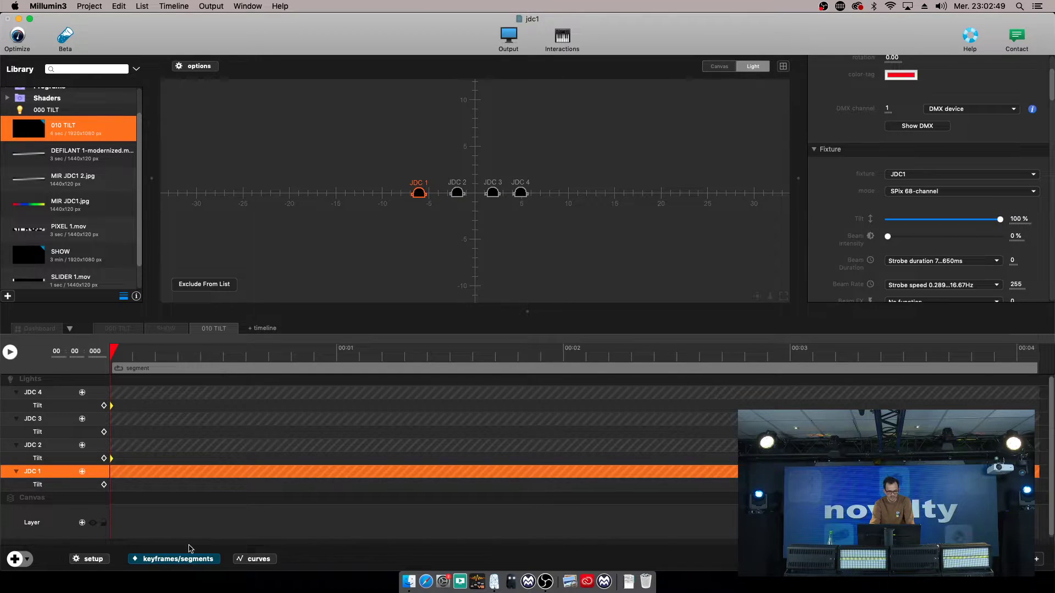
click(104, 485)
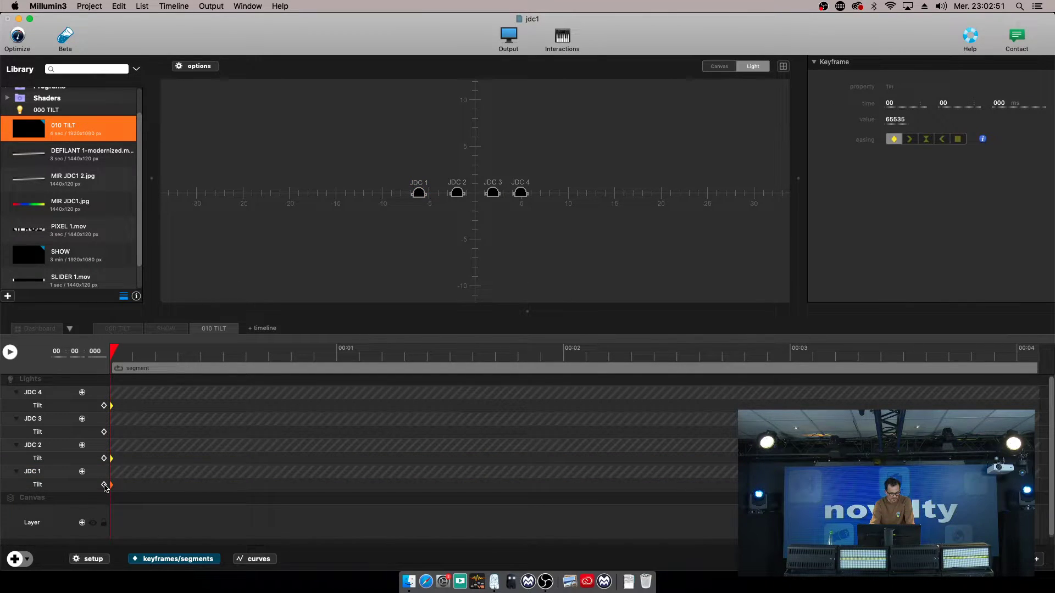
click(104, 432)
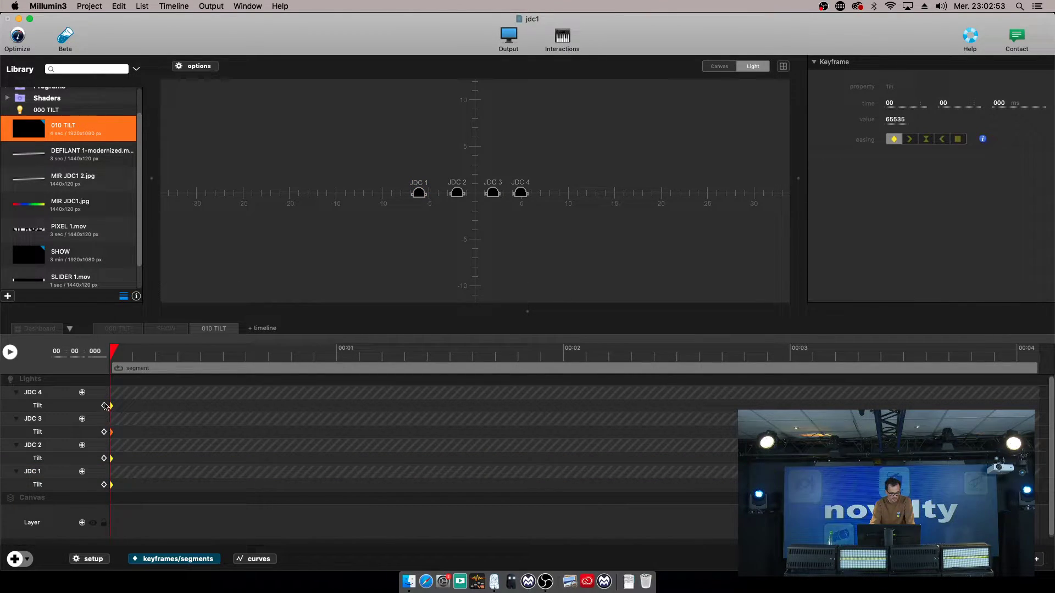
Add tilt keyframes for JDC 4, JDC 3, JDC 2 and JDC 1 at the timeline's end, at 4 seconds 099 ms.
drag(219, 354, 1044, 365)
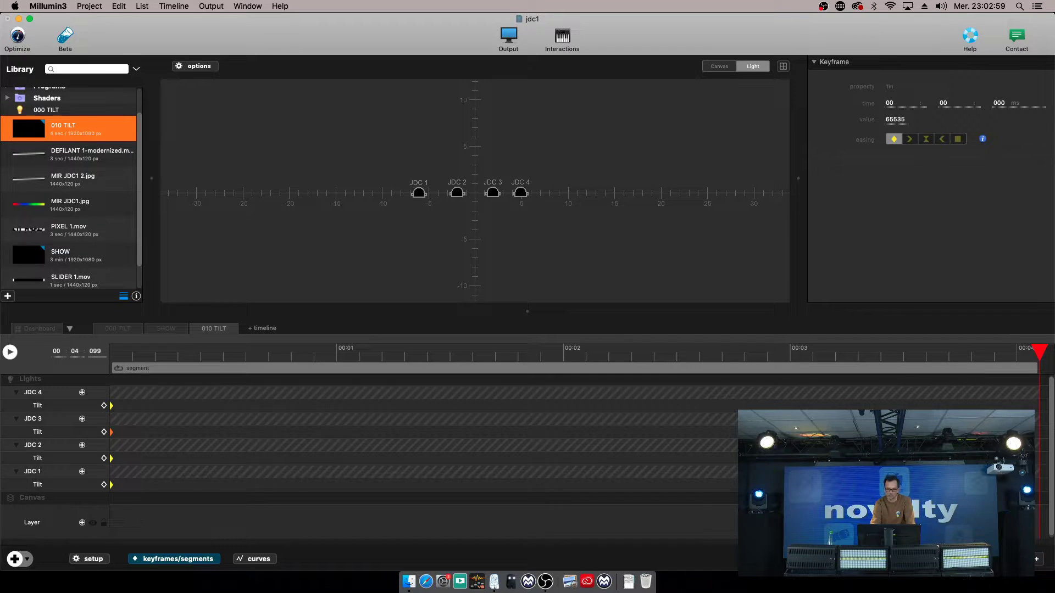
click(104, 405)
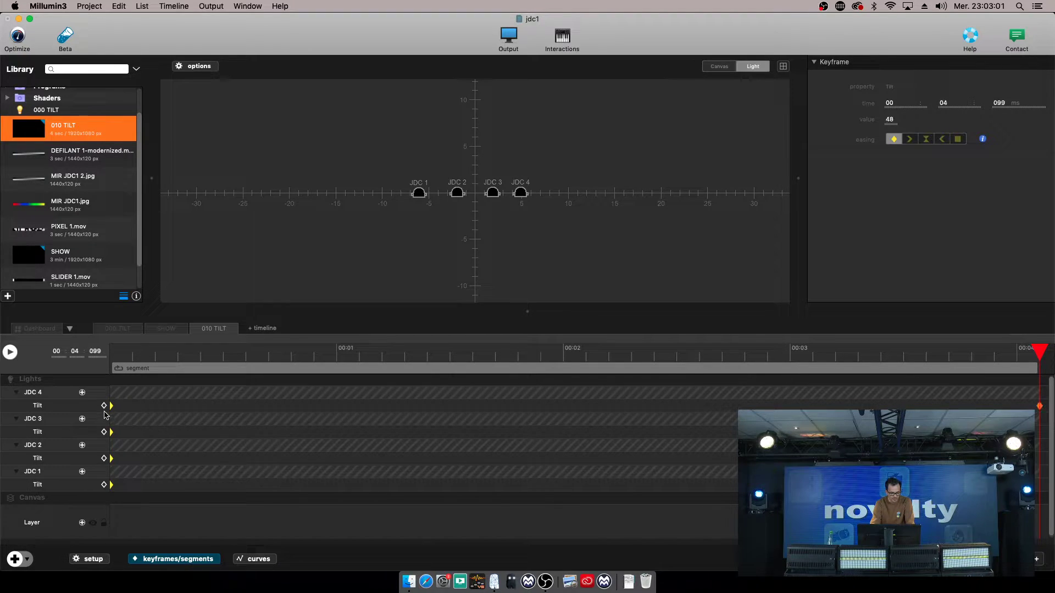
click(103, 432)
click(104, 458)
click(104, 484)
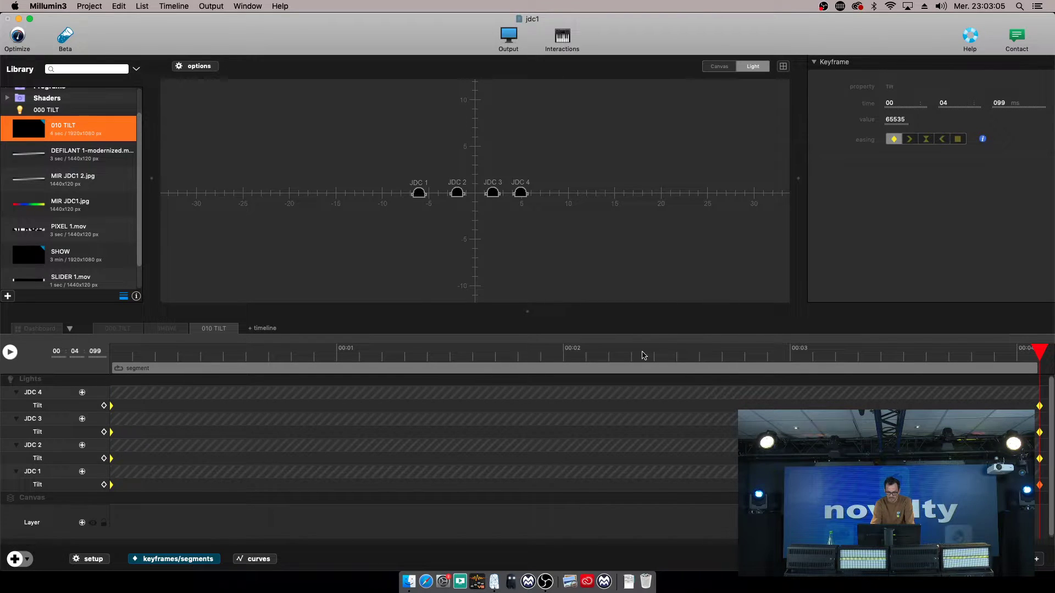
Set JDC 4's tilt to 100 % at about the 2-second mark.
click(566, 356)
drag(566, 358, 563, 358)
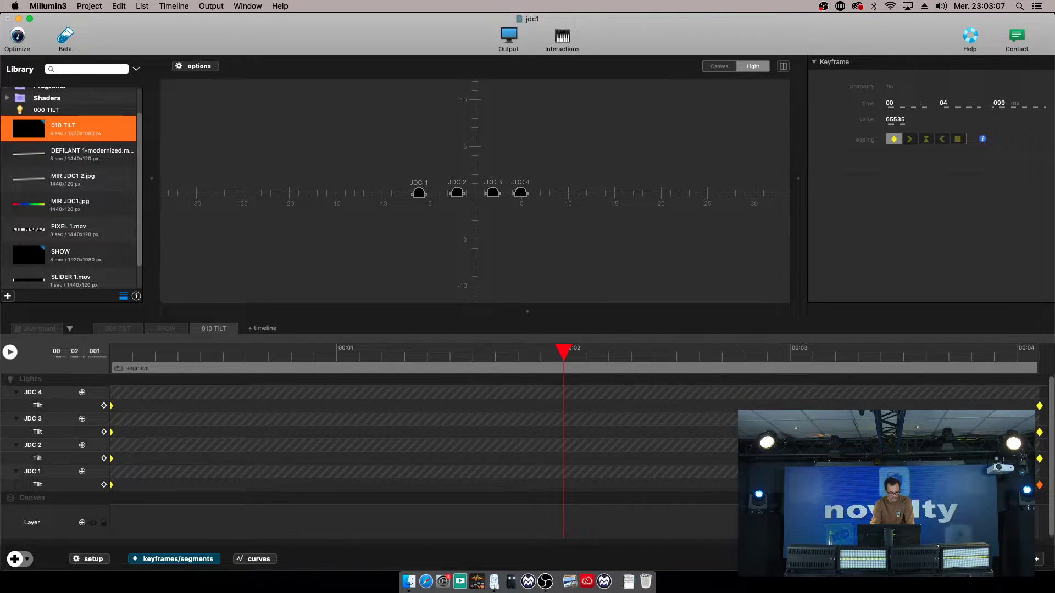
click(42, 394)
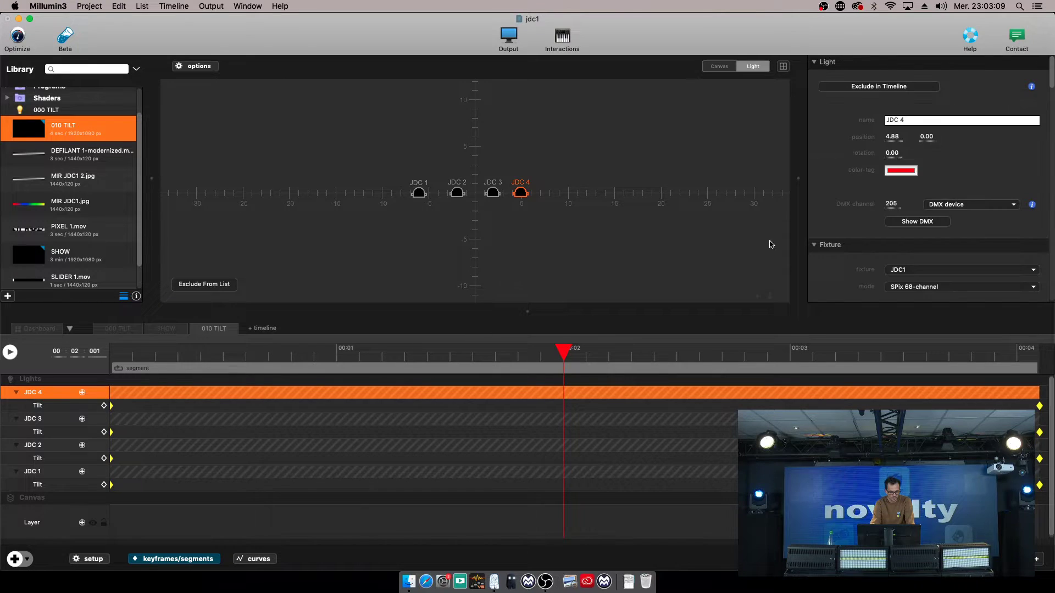
scroll(913, 256, down, 5)
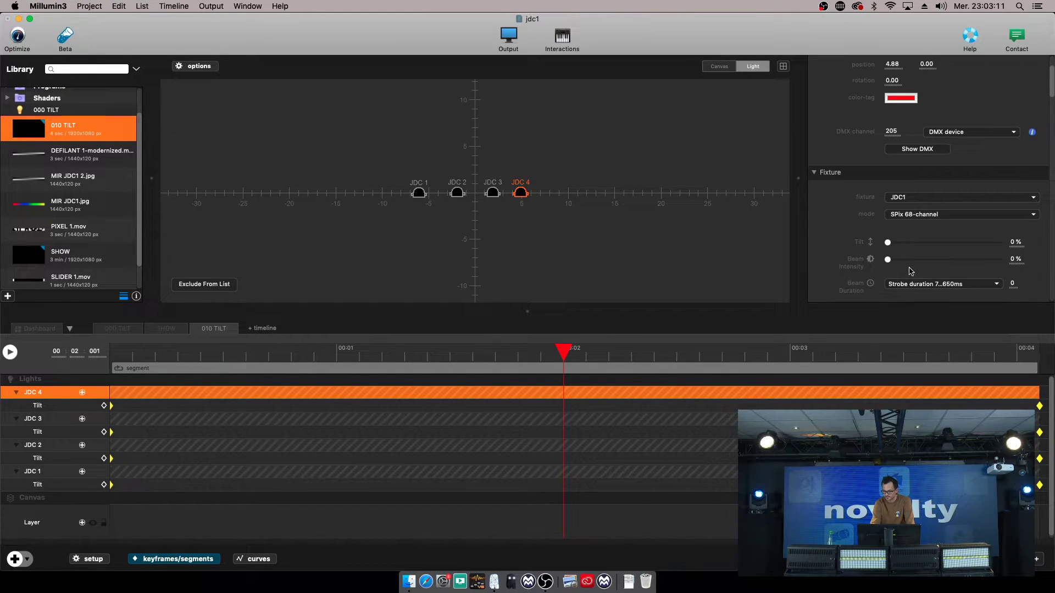
drag(887, 187, 1047, 196)
Set JDC 3's tilt to 0 % at the 2-second mark, leaving its beam intensity at 0 %.
click(50, 421)
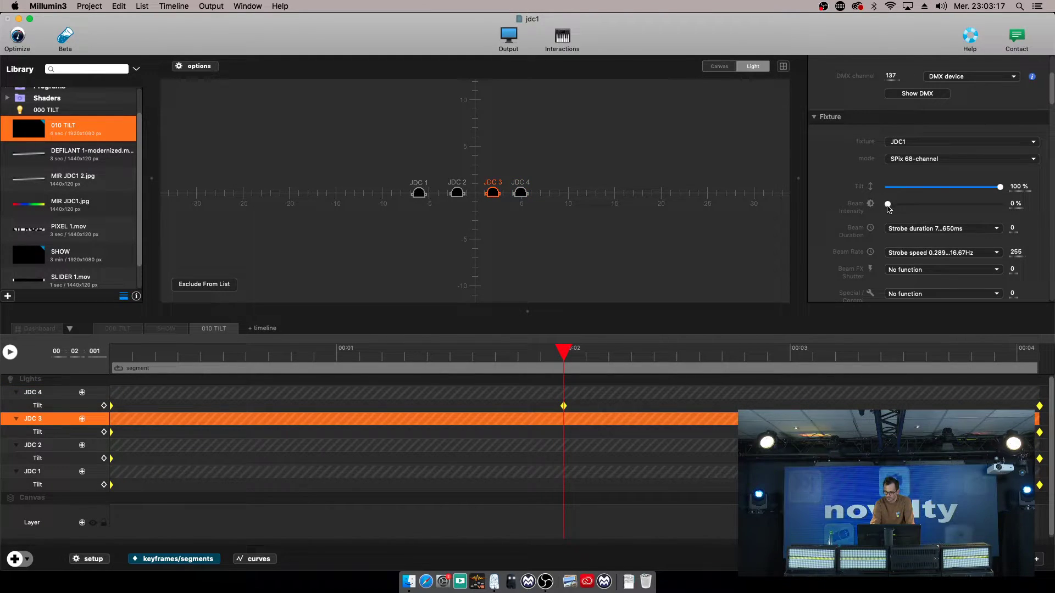
drag(887, 204, 1054, 209)
scroll(990, 132, down, 3)
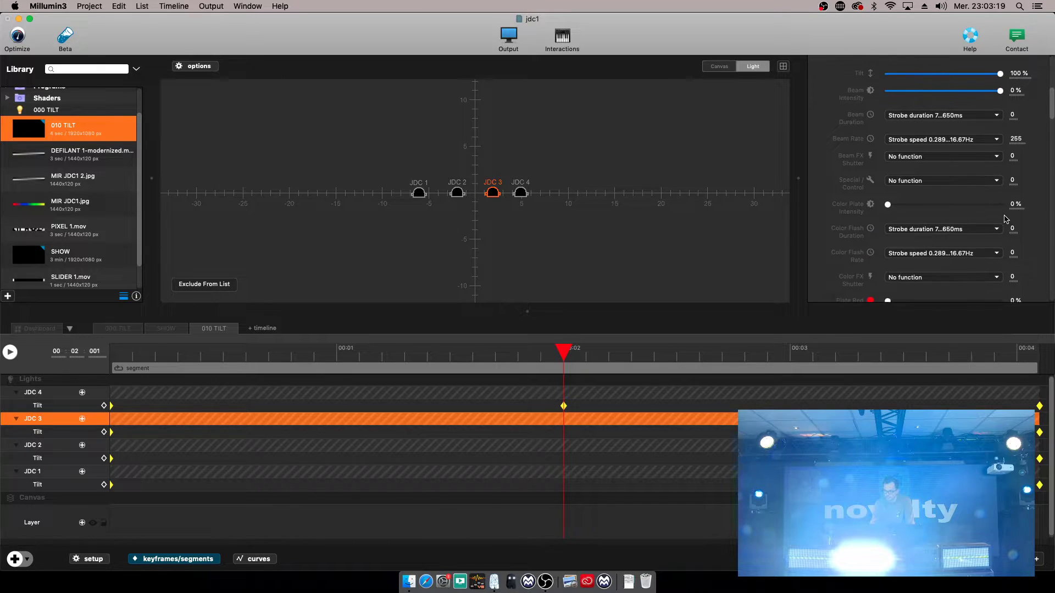
drag(1001, 135, 846, 134)
drag(1000, 116, 751, 124)
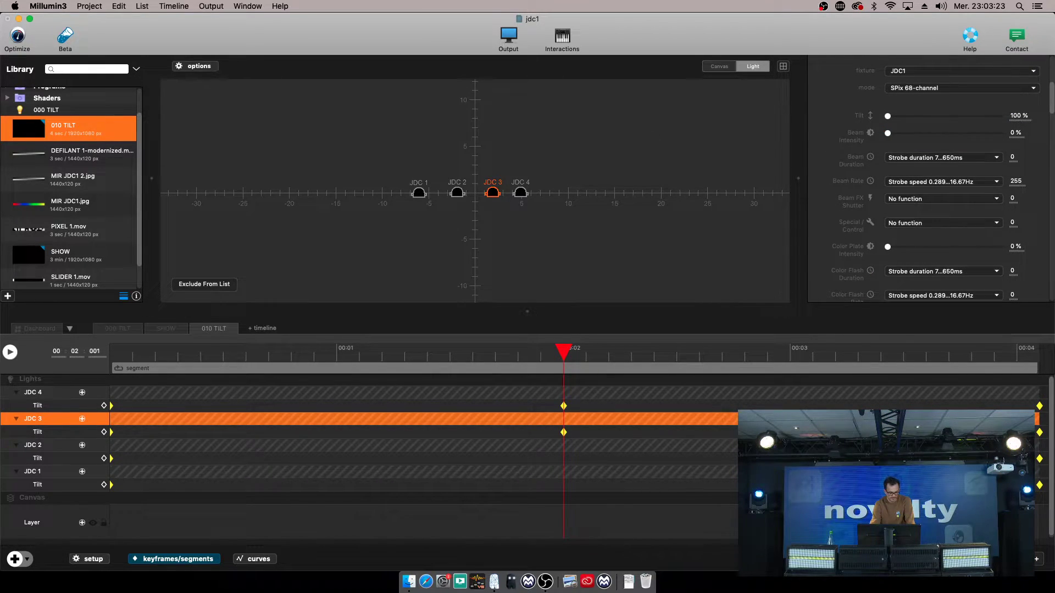
Set JDC 2's tilt to 100 % and JDC 1's tilt to 0 % at the 2-second mark, and play the timeline.
click(40, 446)
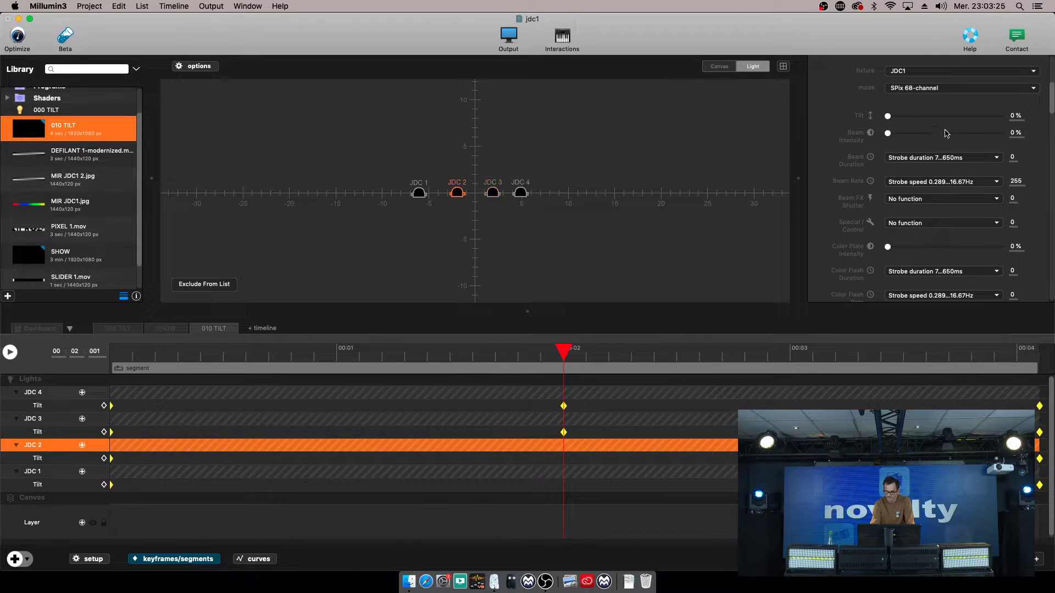
drag(887, 116, 1003, 129)
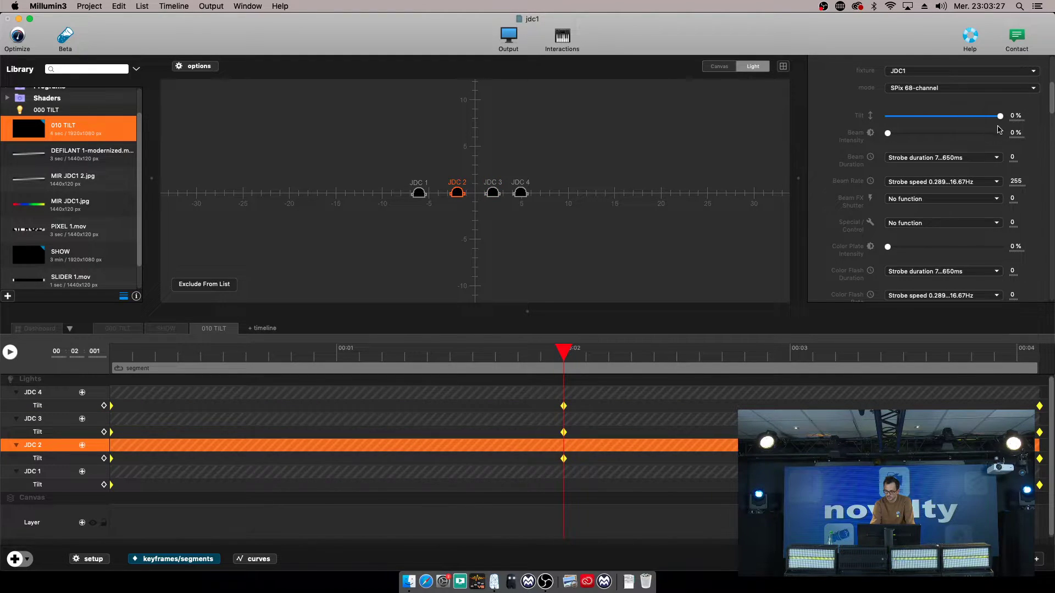
click(34, 472)
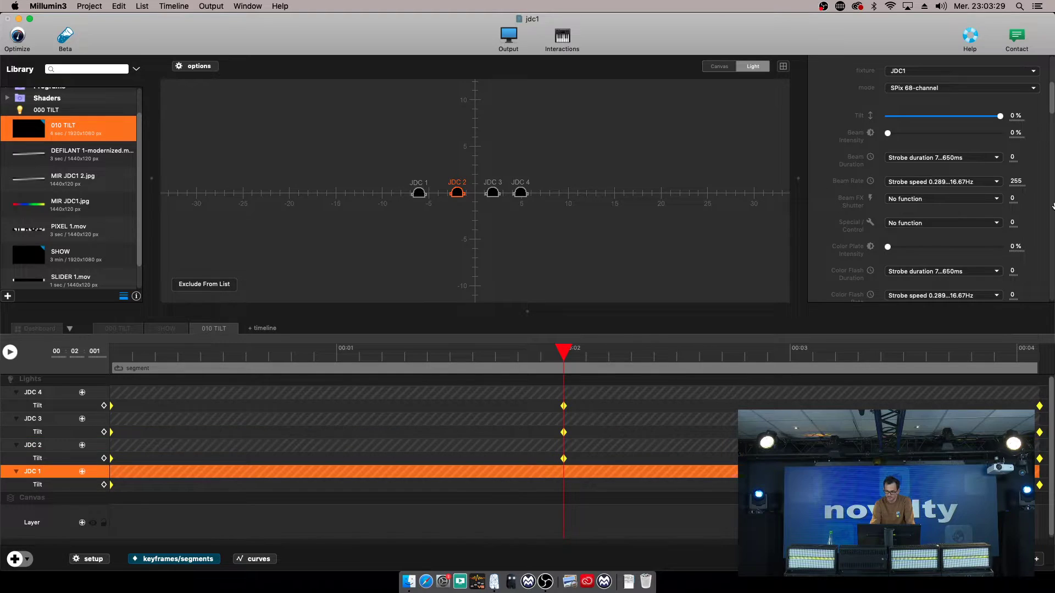
drag(999, 117, 887, 117)
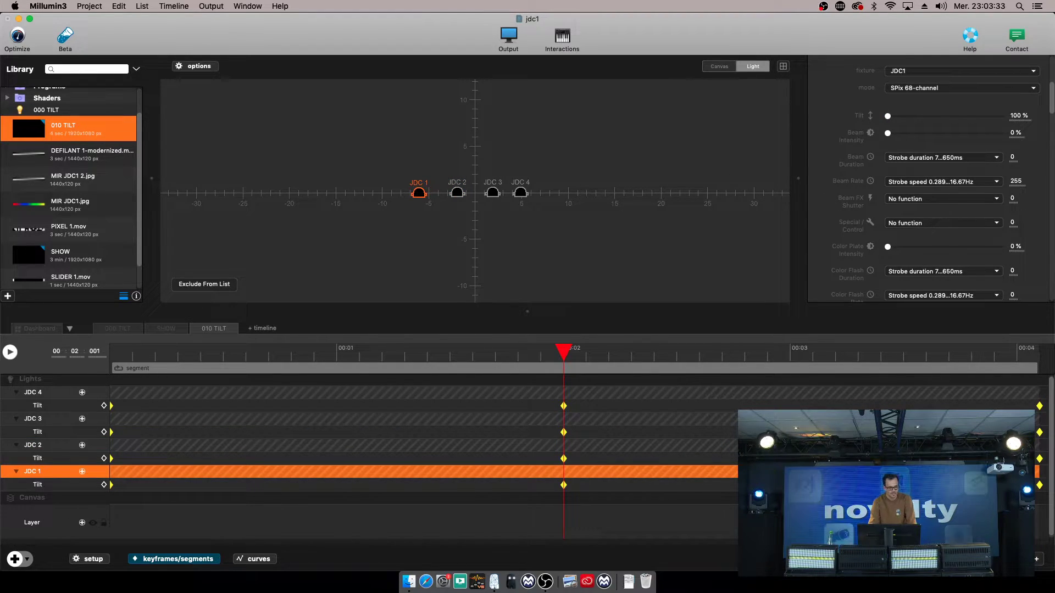
click(11, 354)
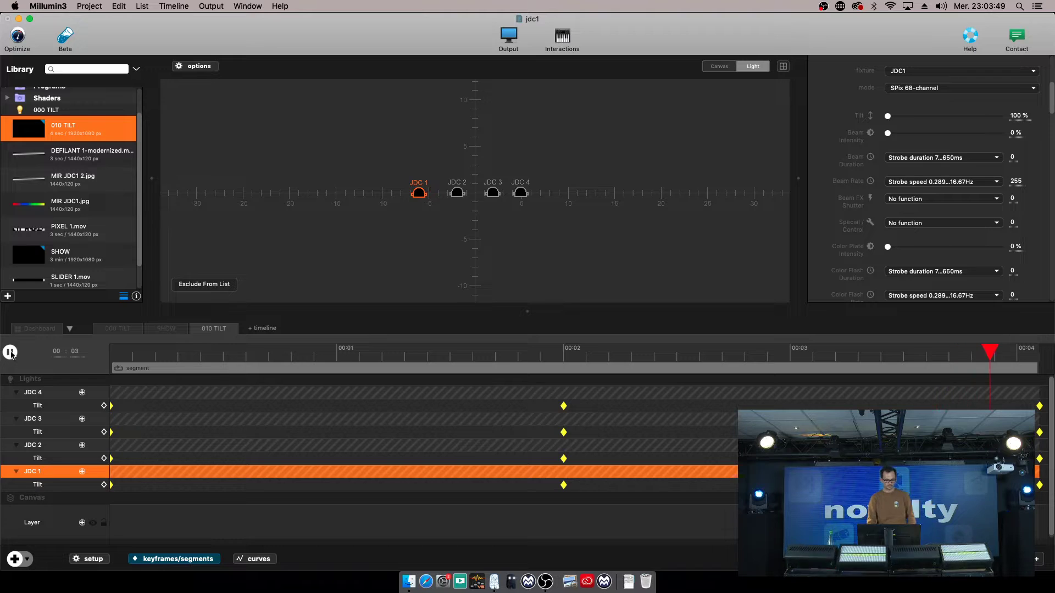
Delete 000 TILT from column 12 of the Dashboard and leave board editing.
click(30, 329)
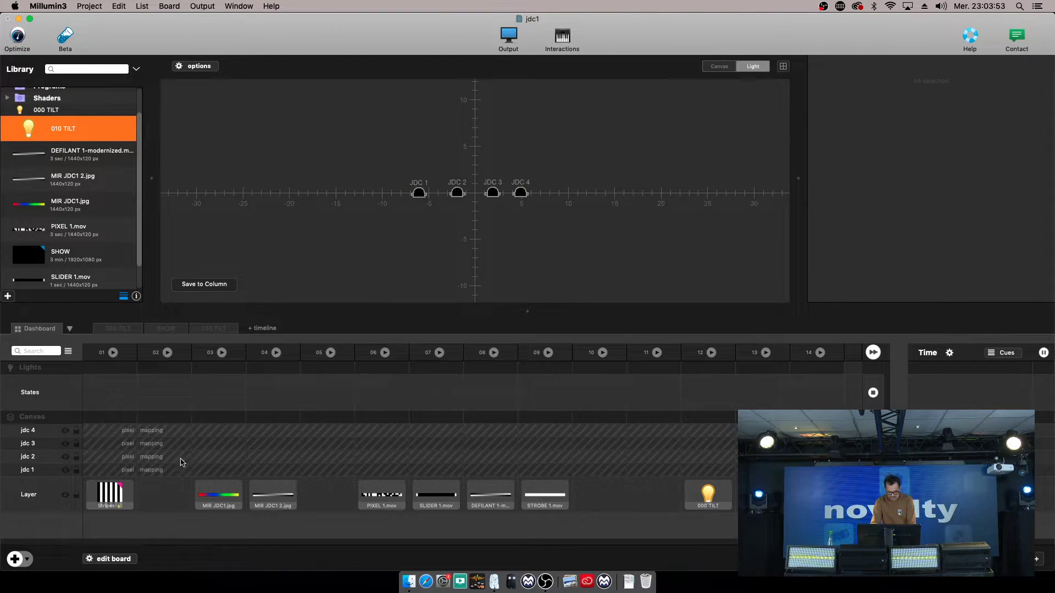
click(116, 559)
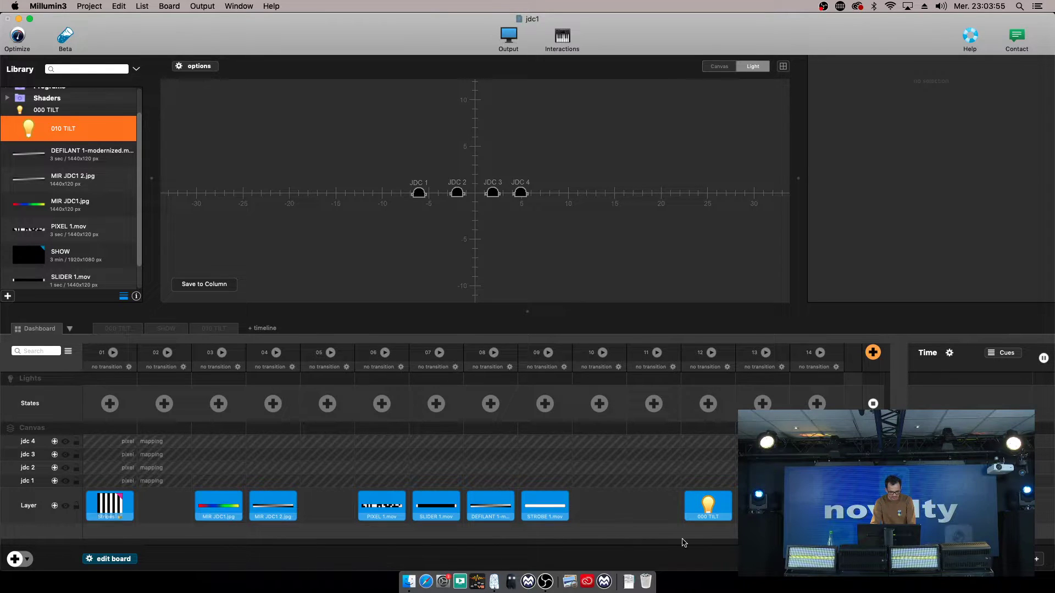
click(702, 509)
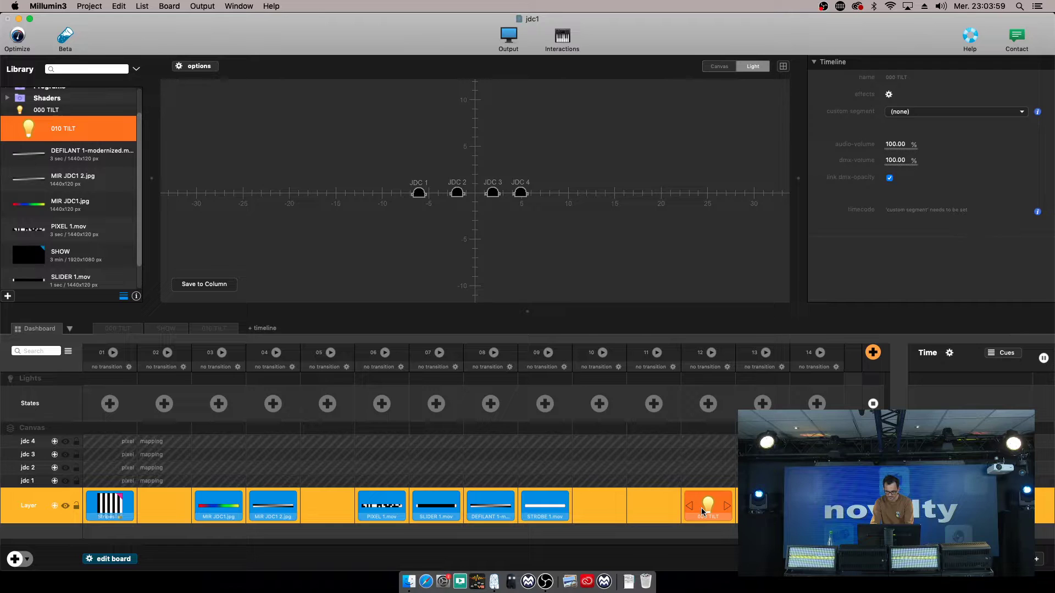
key(BackSpace)
click(110, 560)
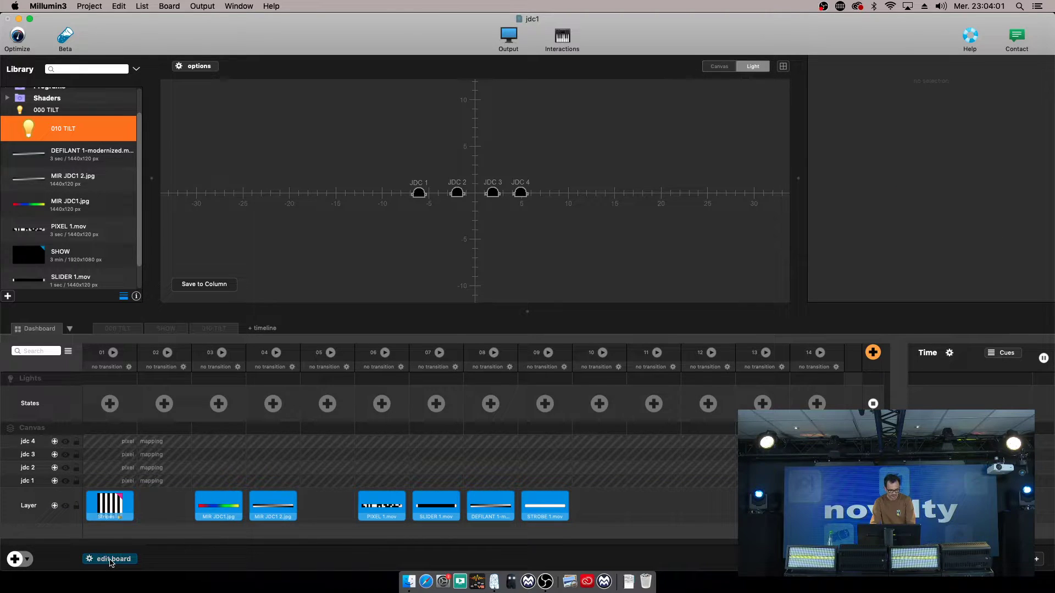
Place 010 TILT in column 10 of the Dashboard's existing media layer and launch that column.
drag(68, 130, 619, 489)
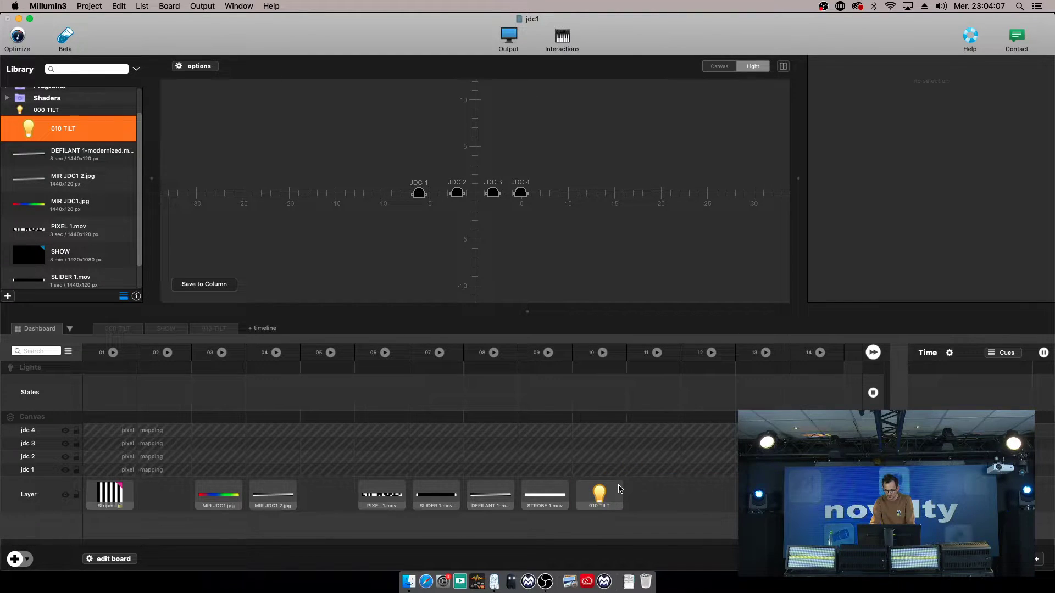
click(603, 353)
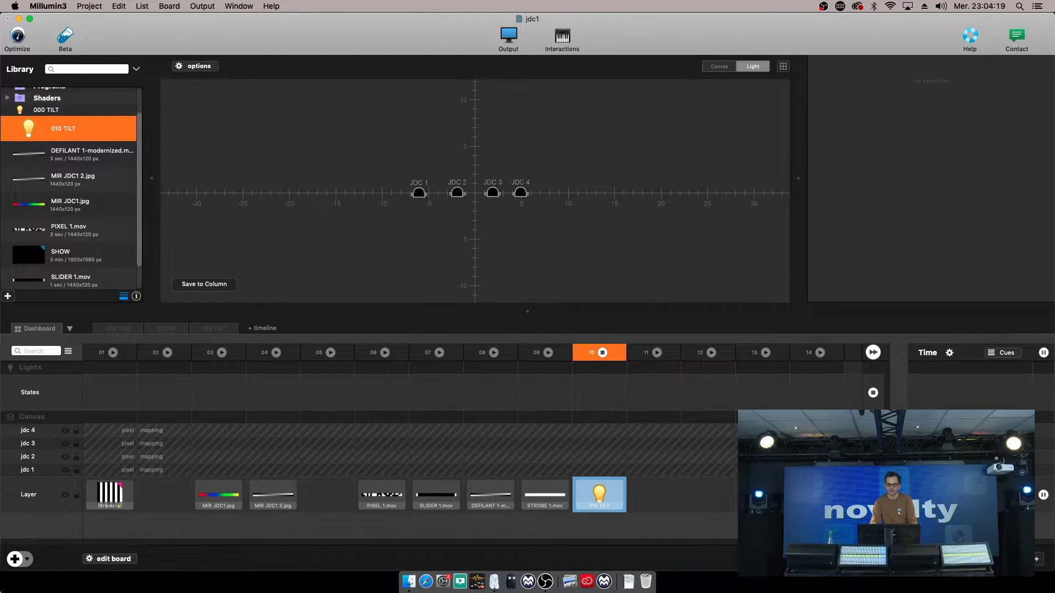
Add a new media layer to the Dashboard.
click(29, 560)
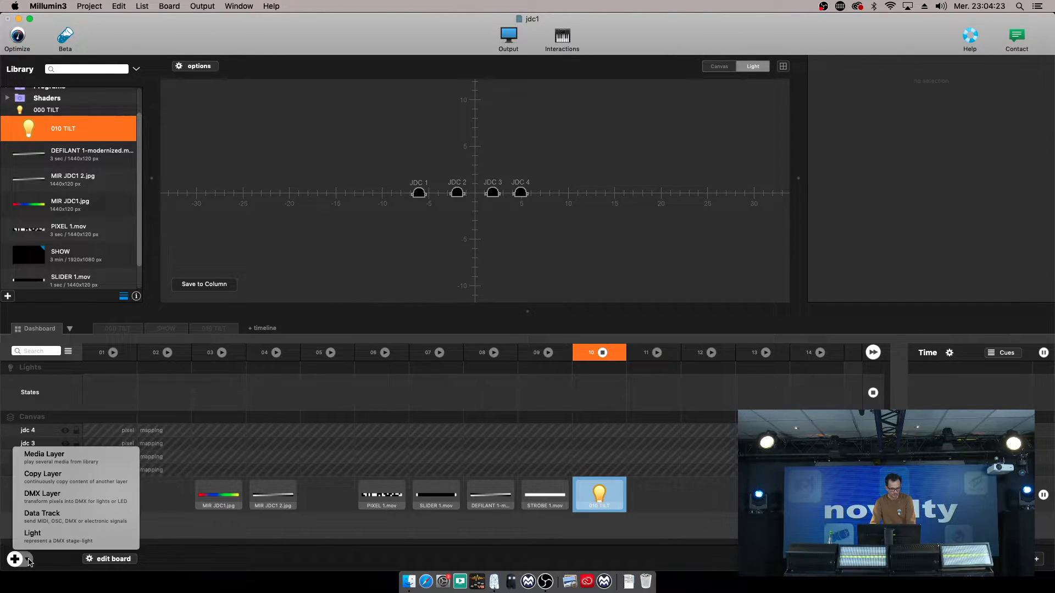
click(60, 463)
scroll(245, 482, down, 1)
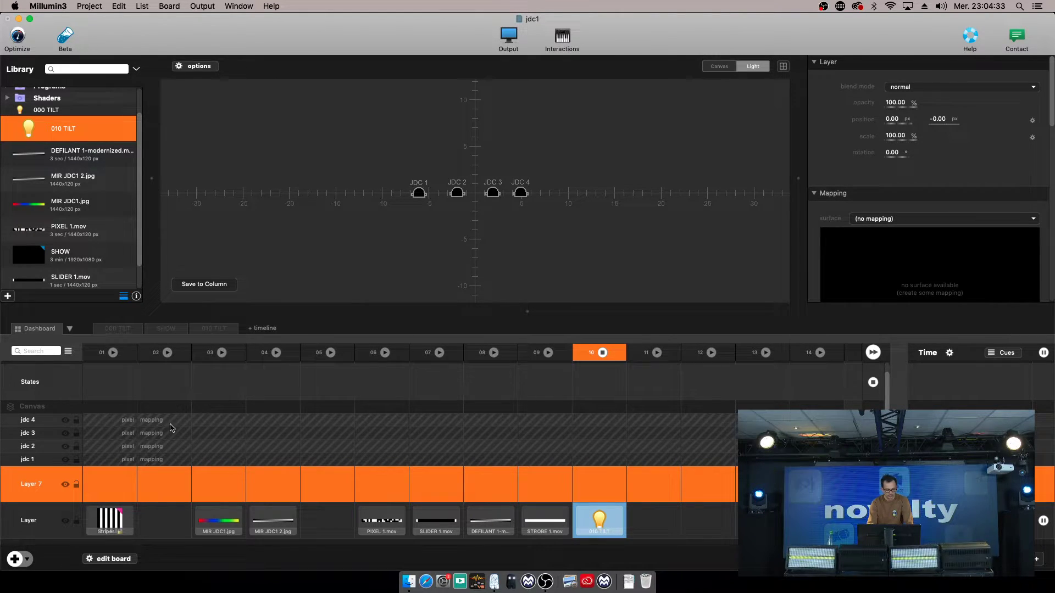
scroll(83, 229, down, 1)
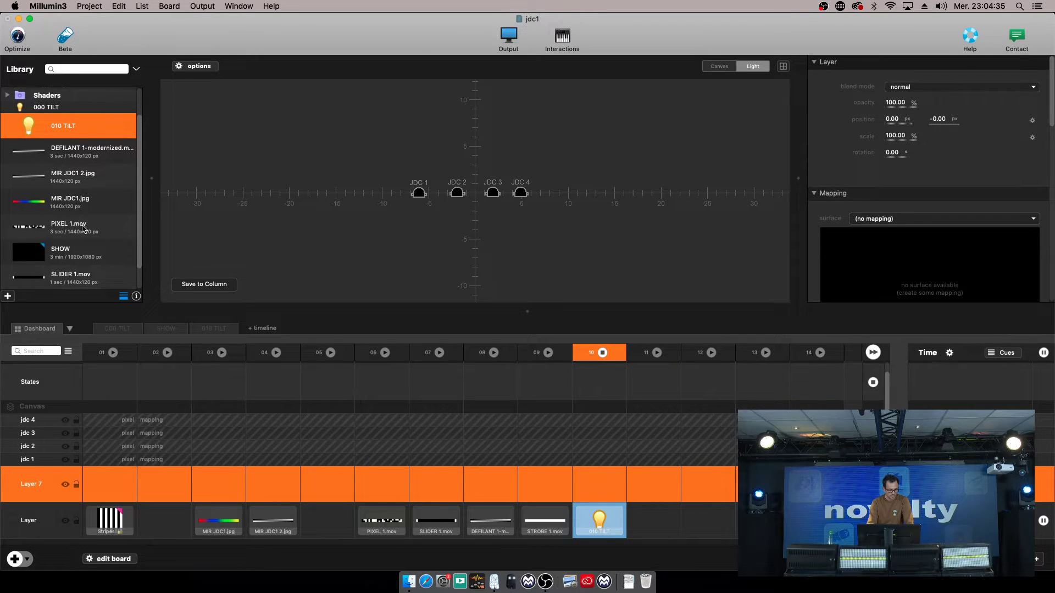
Place PIXEL 1.mov in column 10 of Layer 7 on the Dashboard and launch it alongside 010 TILT.
drag(26, 229, 611, 484)
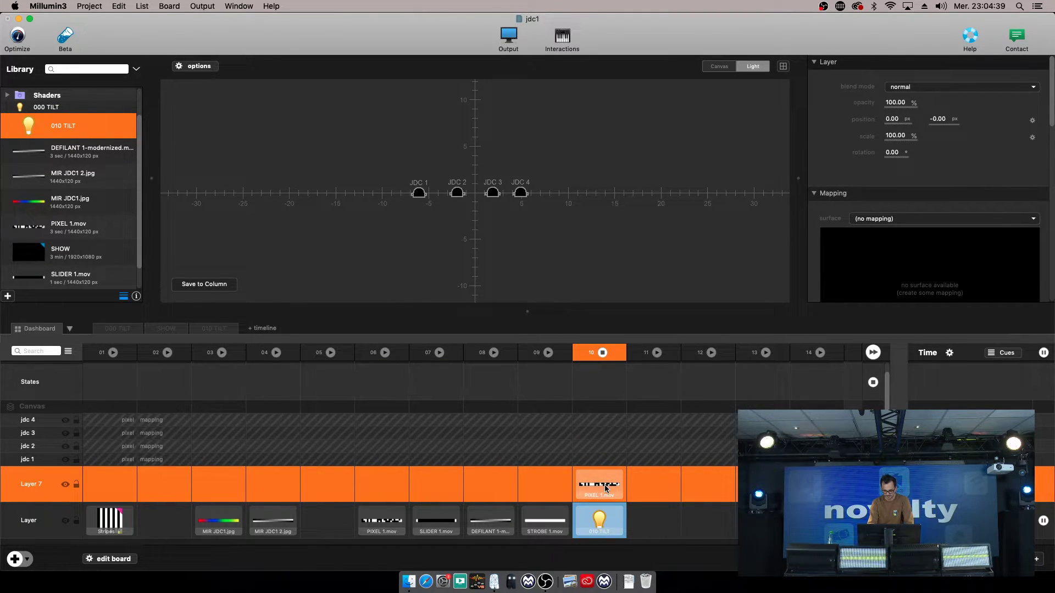
click(606, 489)
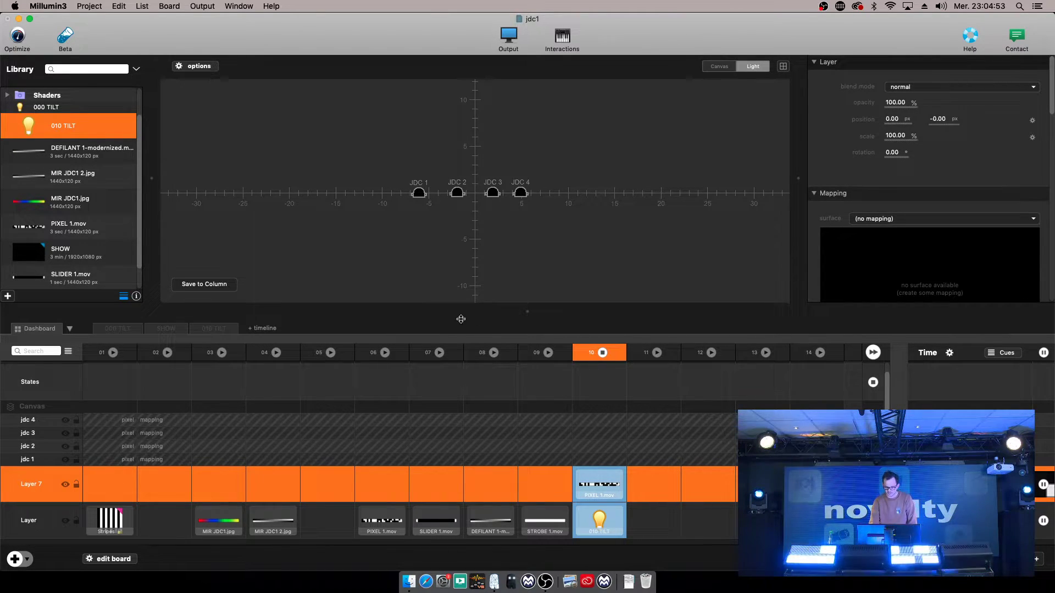
Review the JDC 1 light's settings and turn off test mode on the jdc 1 DMX layer.
click(417, 195)
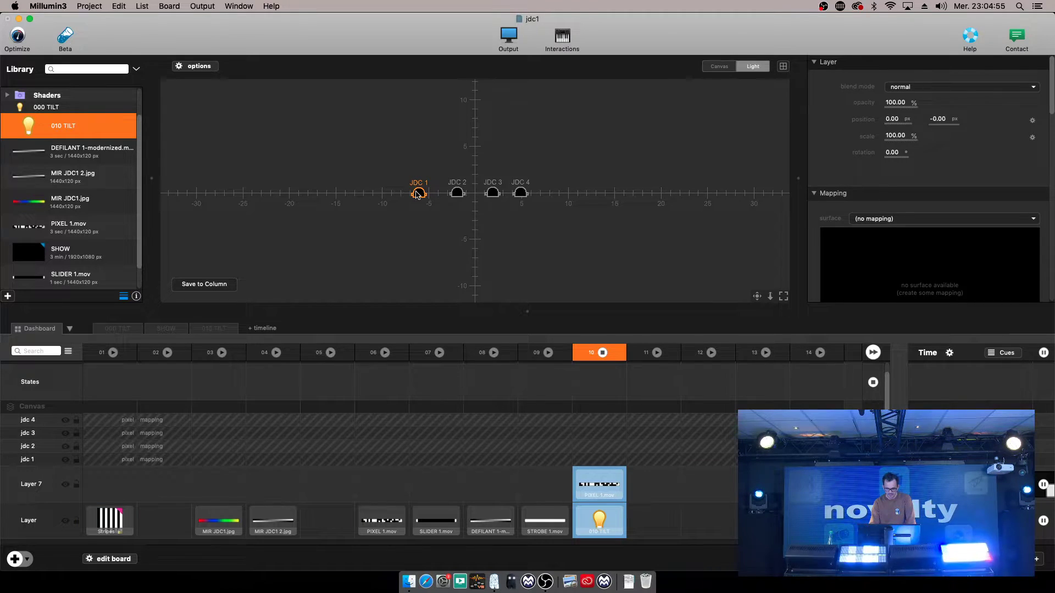
scroll(916, 234, down, 2)
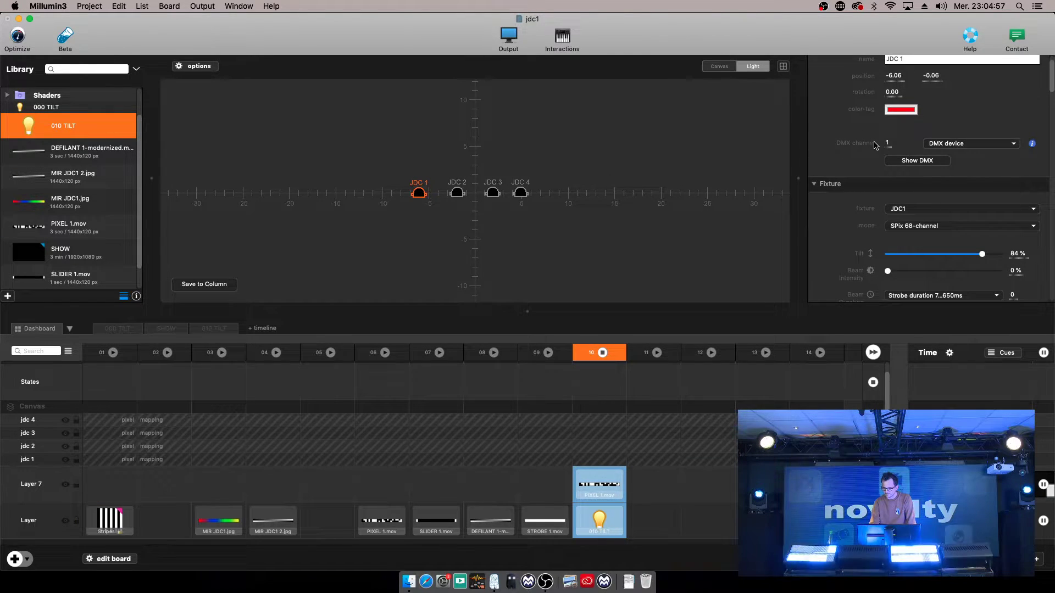
scroll(873, 149, up, 1)
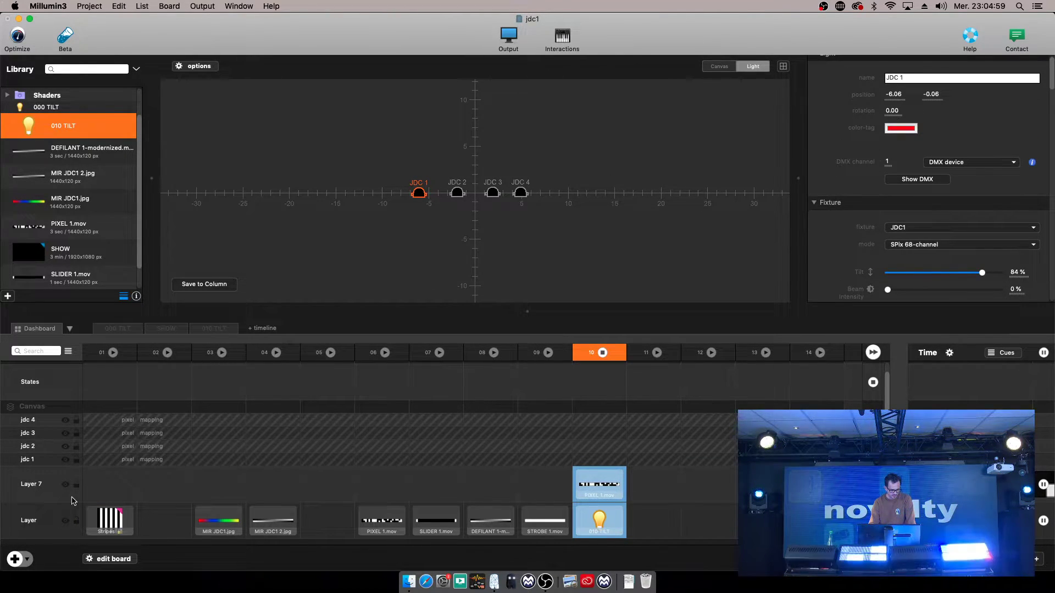
click(29, 460)
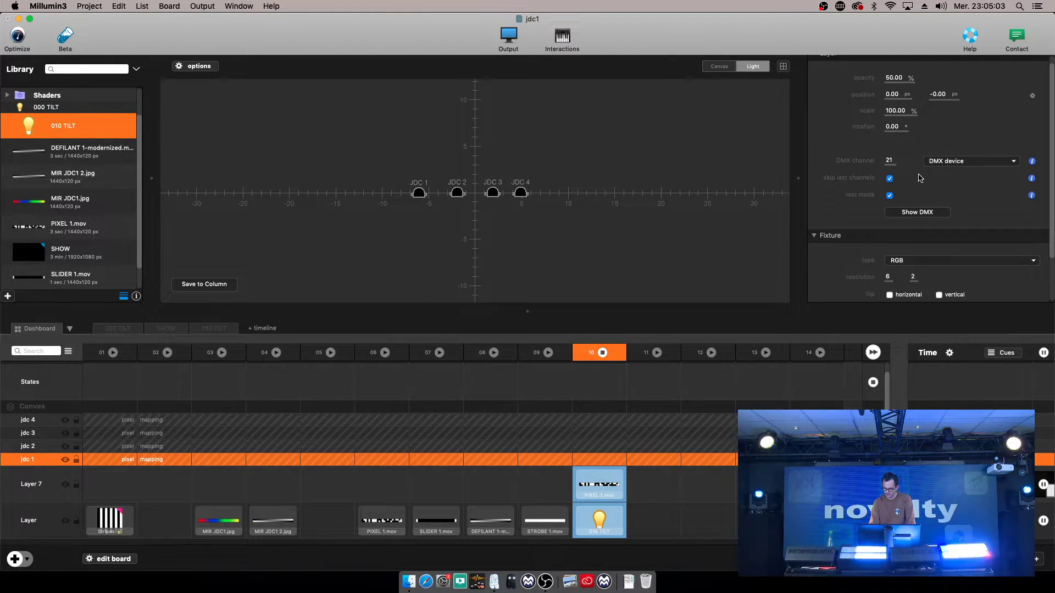
click(890, 195)
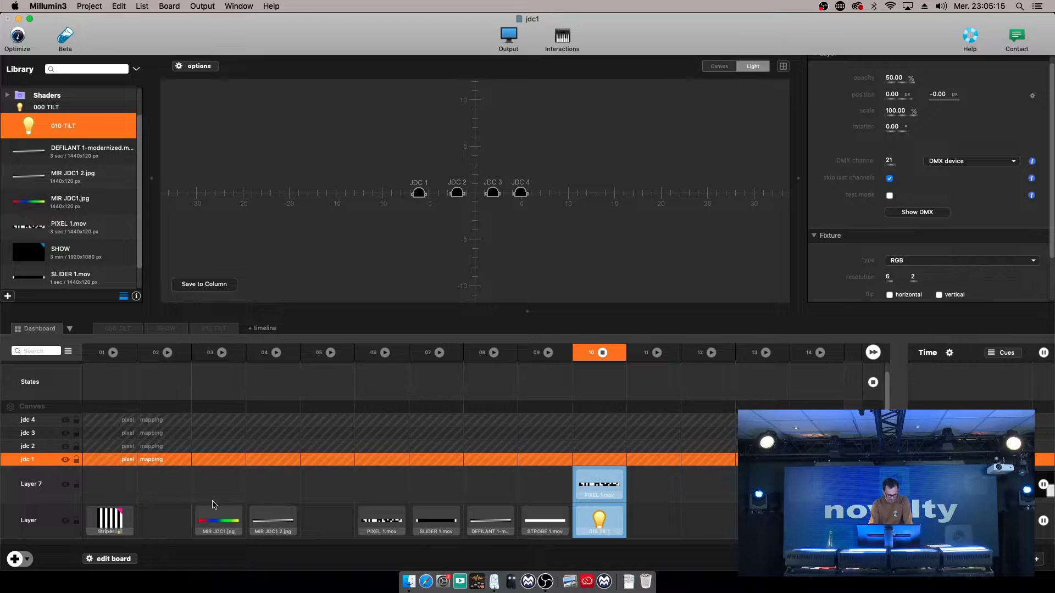
Place the Stripes shader from the library in column 11 of Layer 7 and launch it.
scroll(40, 215, down, 1)
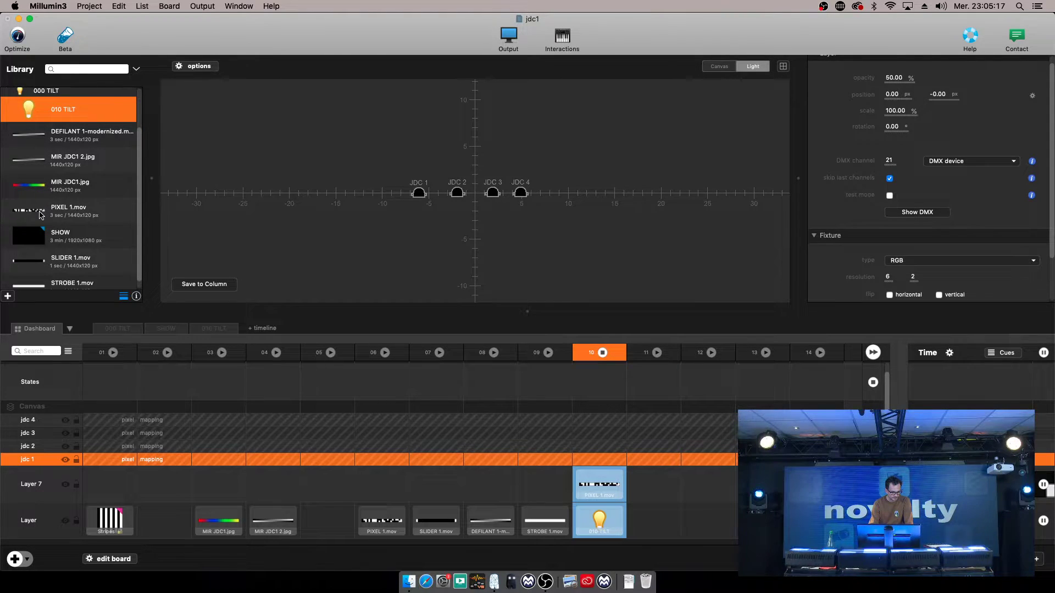
scroll(23, 258, down, 1)
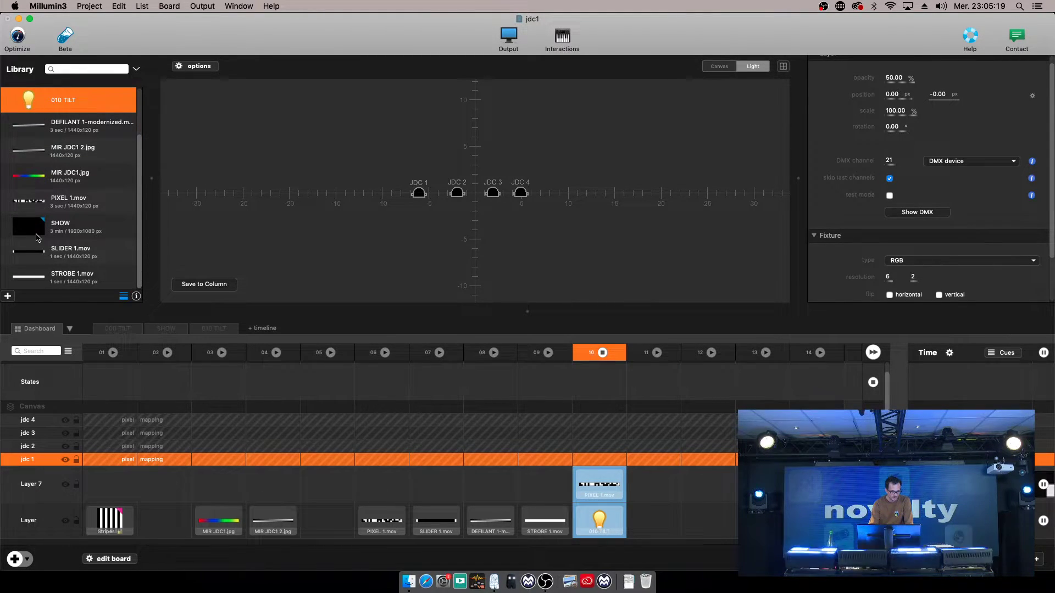
scroll(37, 226, up, 2)
scroll(35, 181, down, 1)
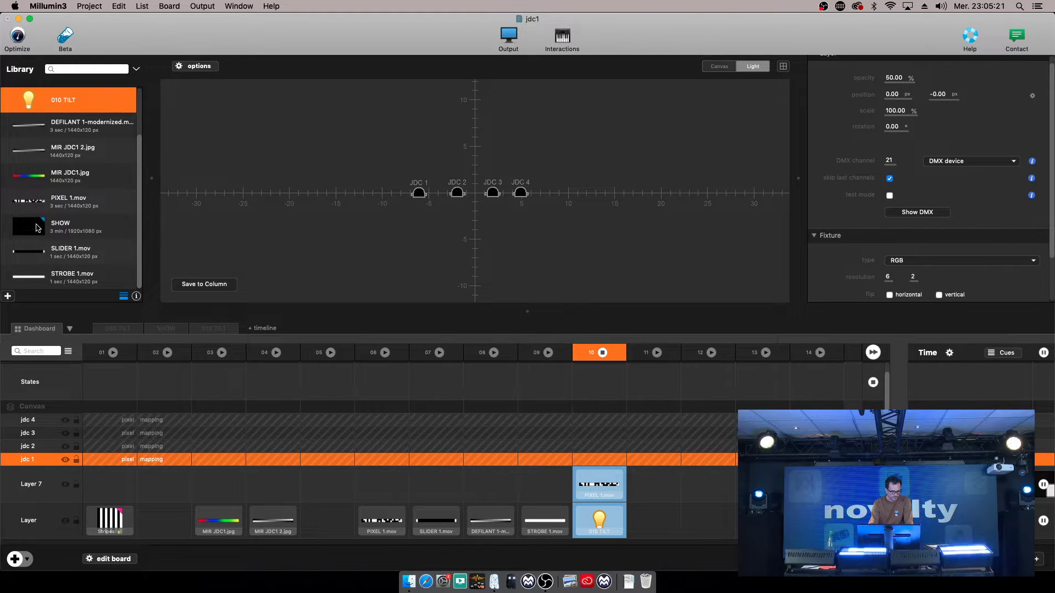
scroll(39, 231, up, 3)
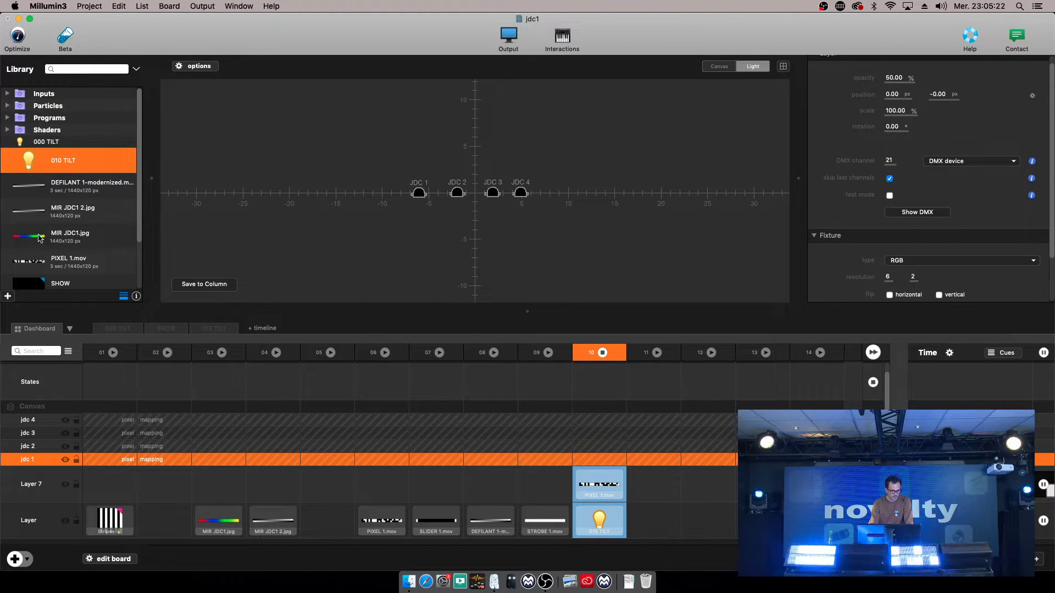
click(8, 130)
scroll(65, 189, down, 5)
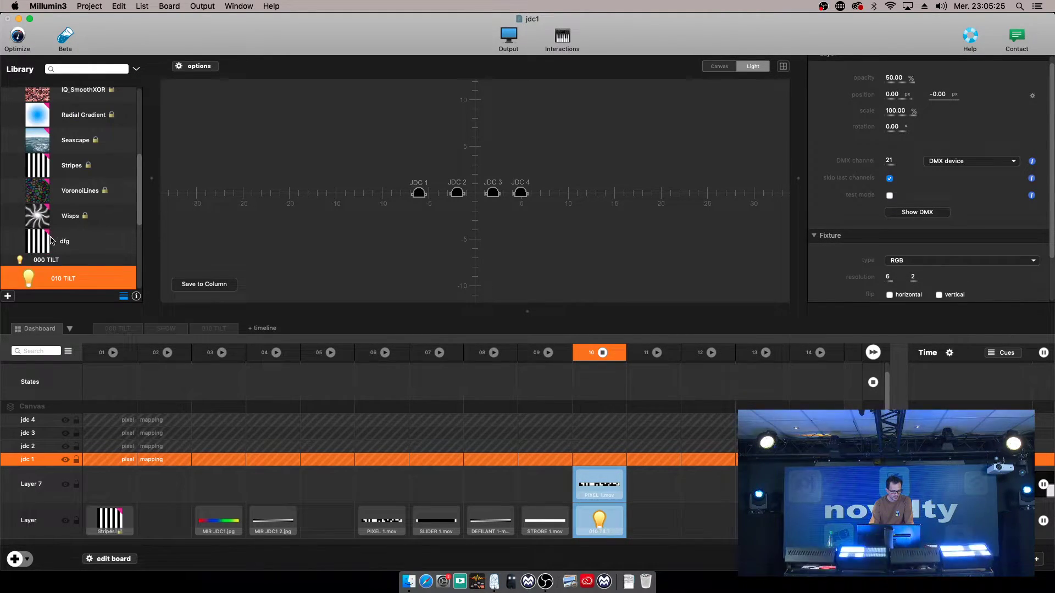
drag(46, 163, 653, 483)
click(653, 483)
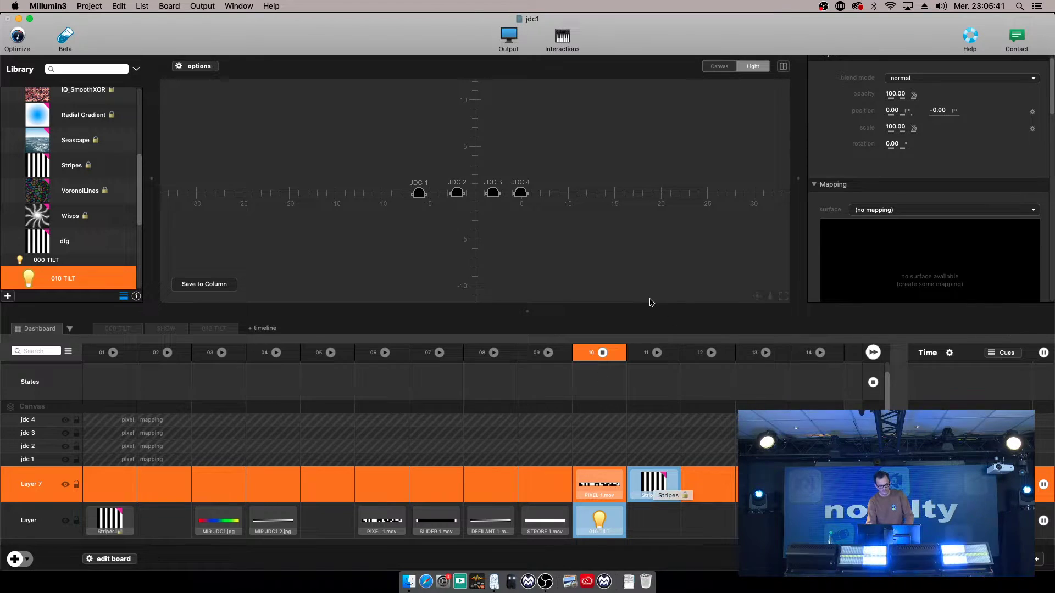
Enlarge the Dashboard area and add another media layer above Layer 7.
drag(534, 304, 542, 253)
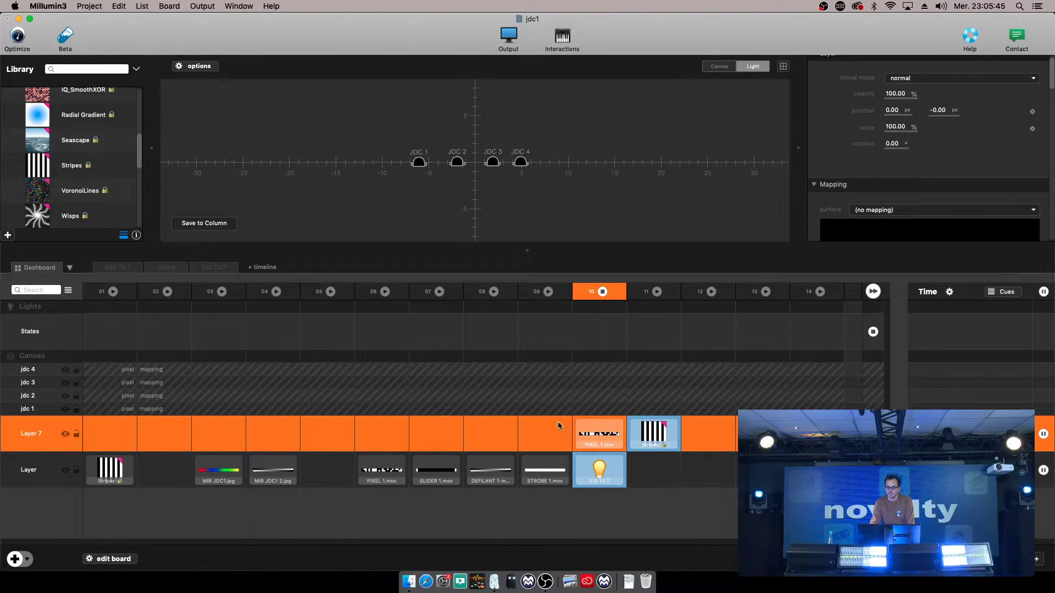
click(15, 559)
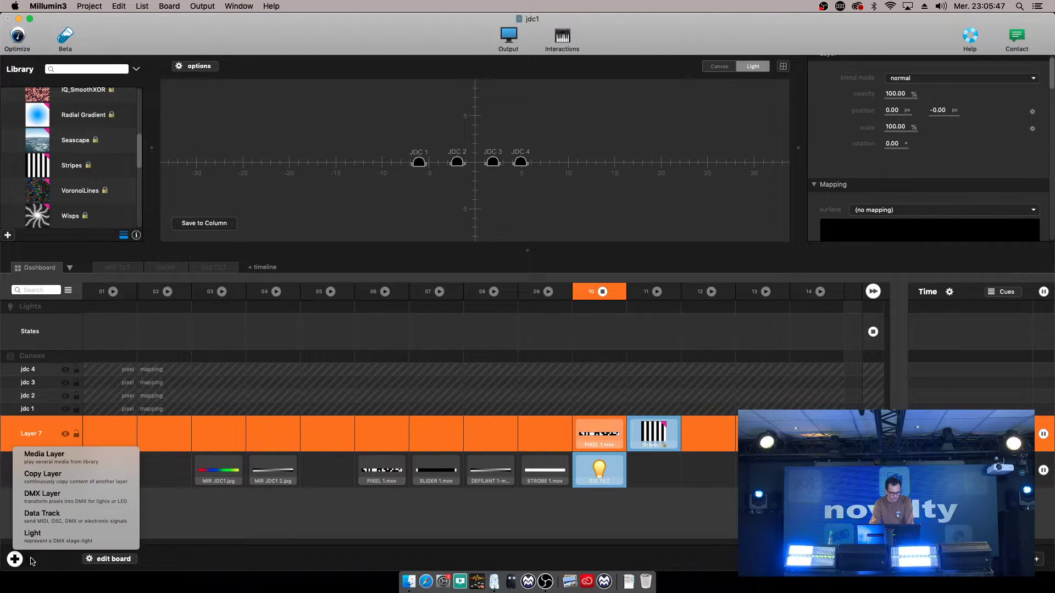
click(73, 465)
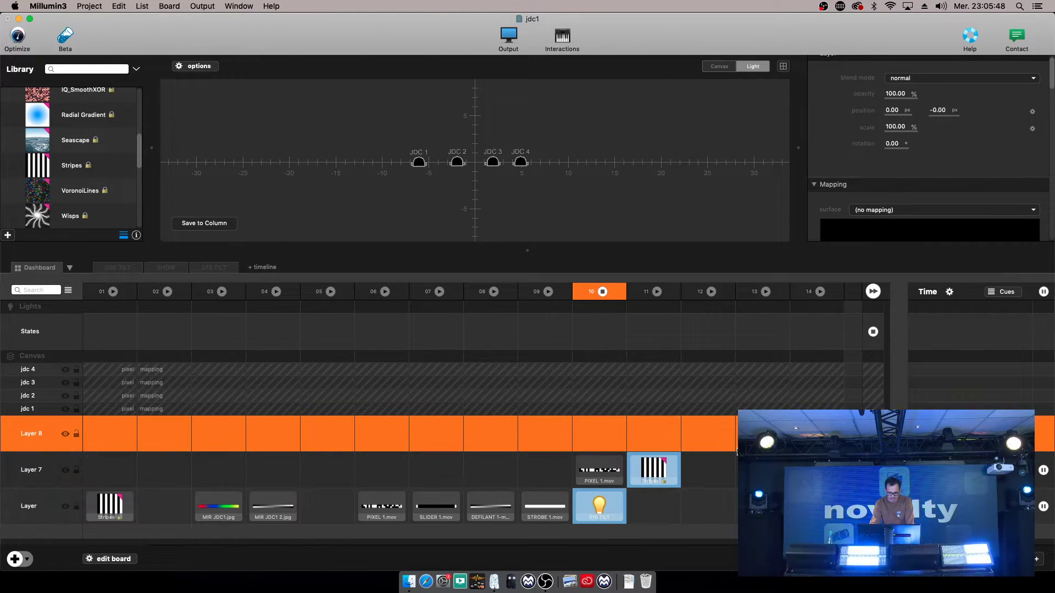
shift+click(646, 454)
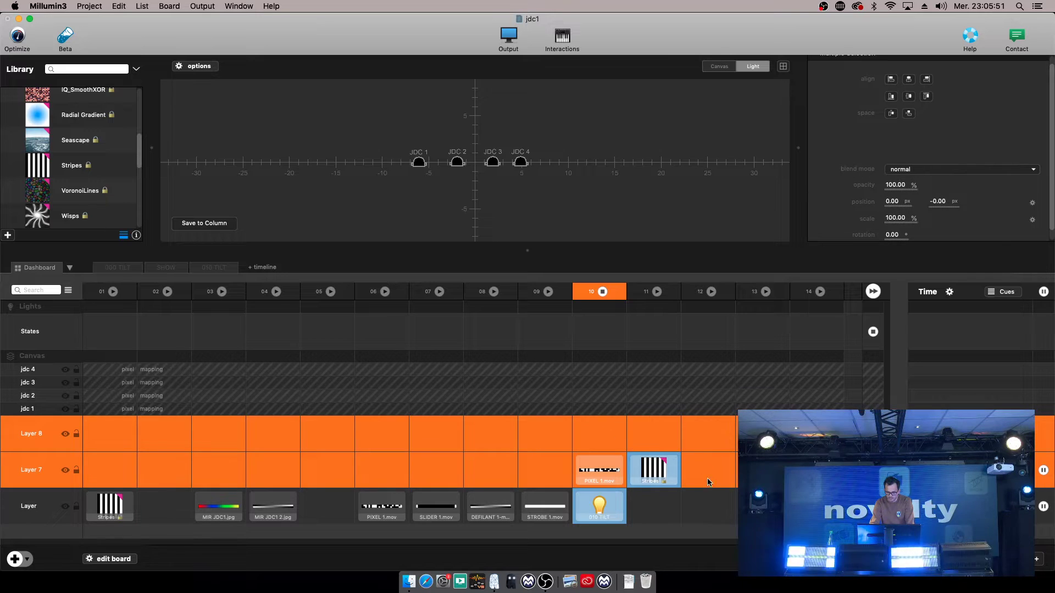
click(661, 482)
shift+click(618, 449)
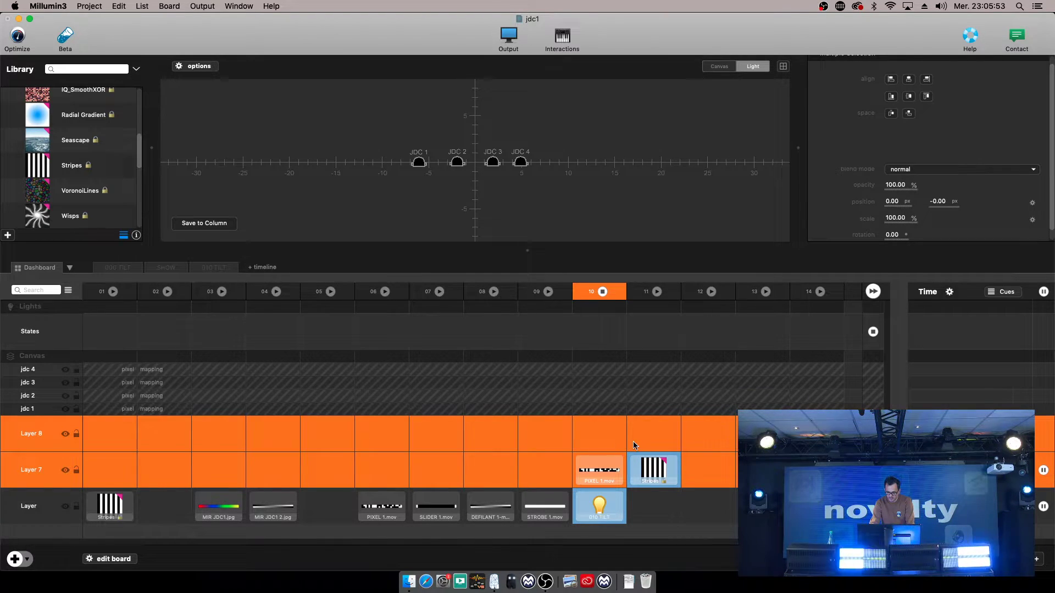
click(710, 496)
click(699, 474)
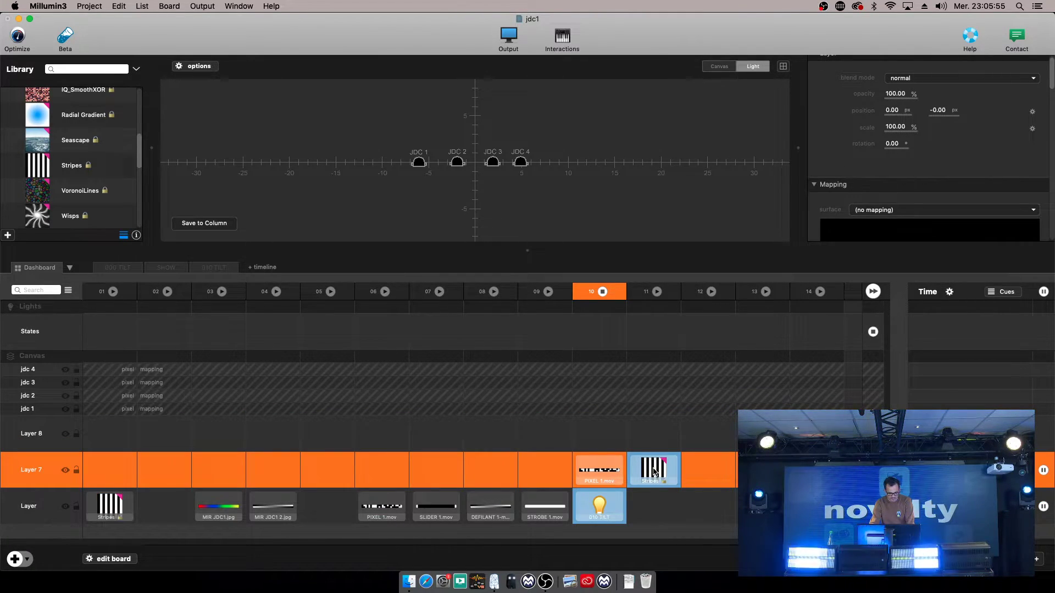
Enter board editing, move Stripes from Layer 7 to column 10 of Layer 8, and leave board editing.
click(114, 559)
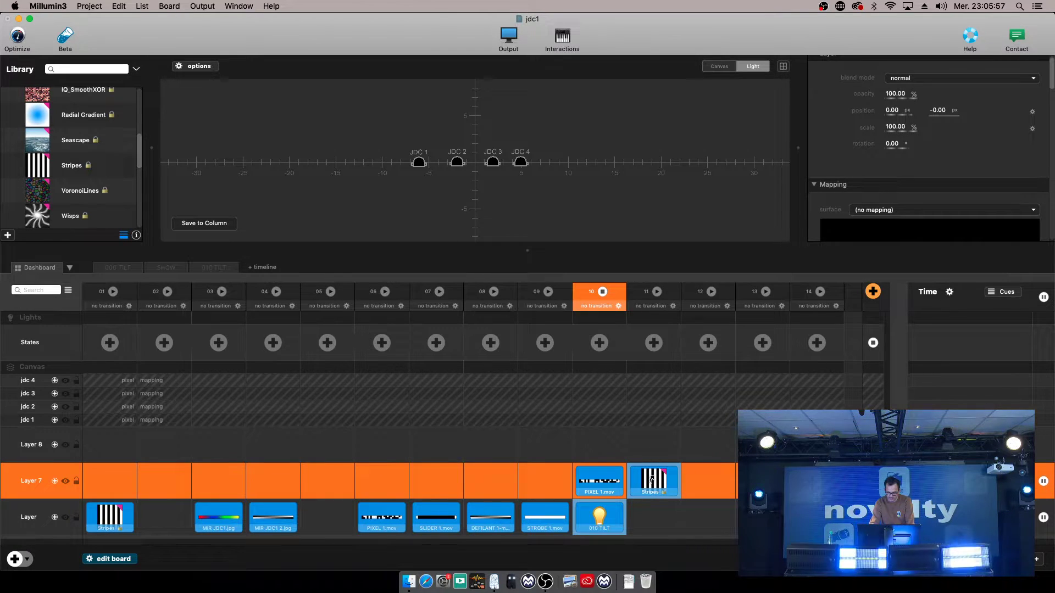
click(652, 481)
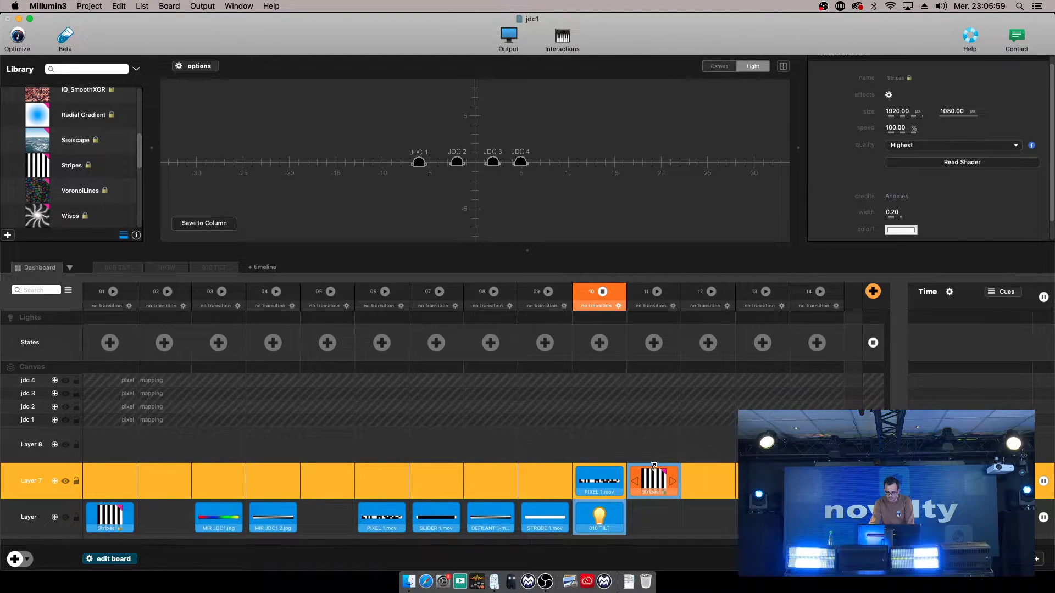
drag(656, 482, 628, 450)
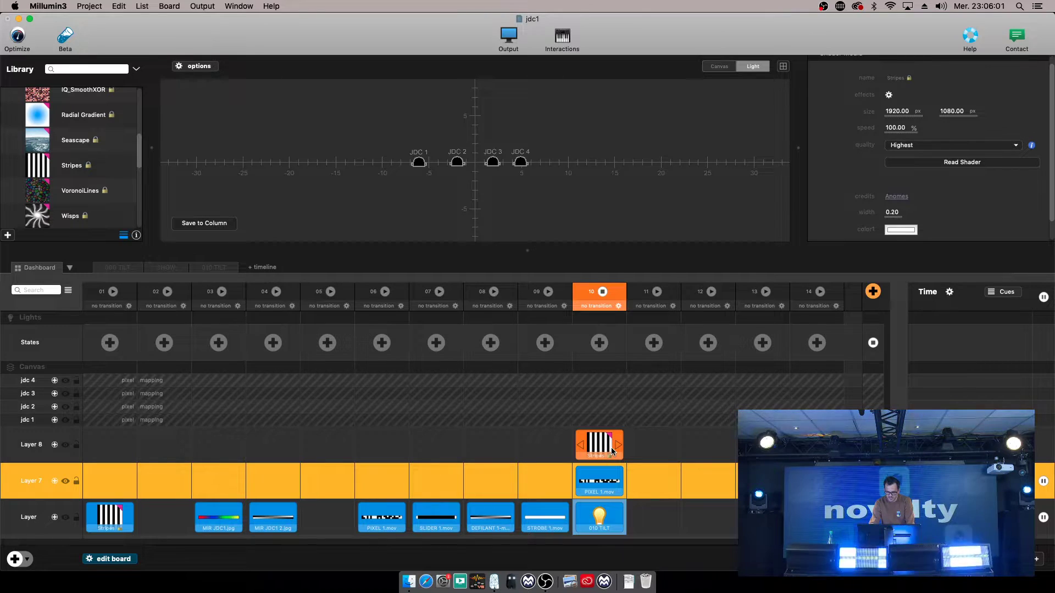
click(131, 559)
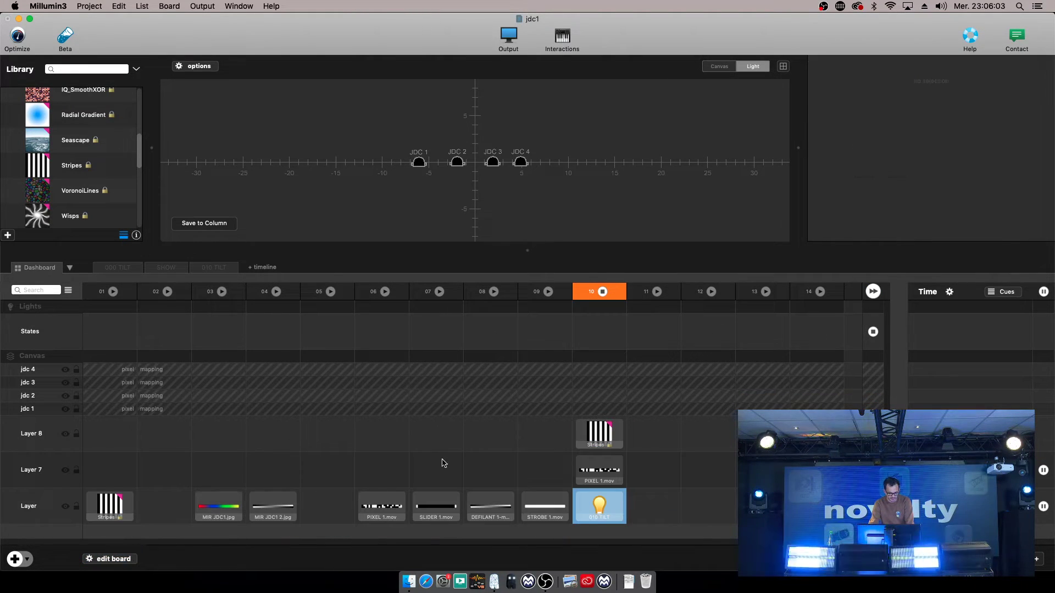
Launch and stop Stripes on Layer 8, and play PIXEL 1.mov on Layer 7 together with Stripes on Layer 8.
click(605, 437)
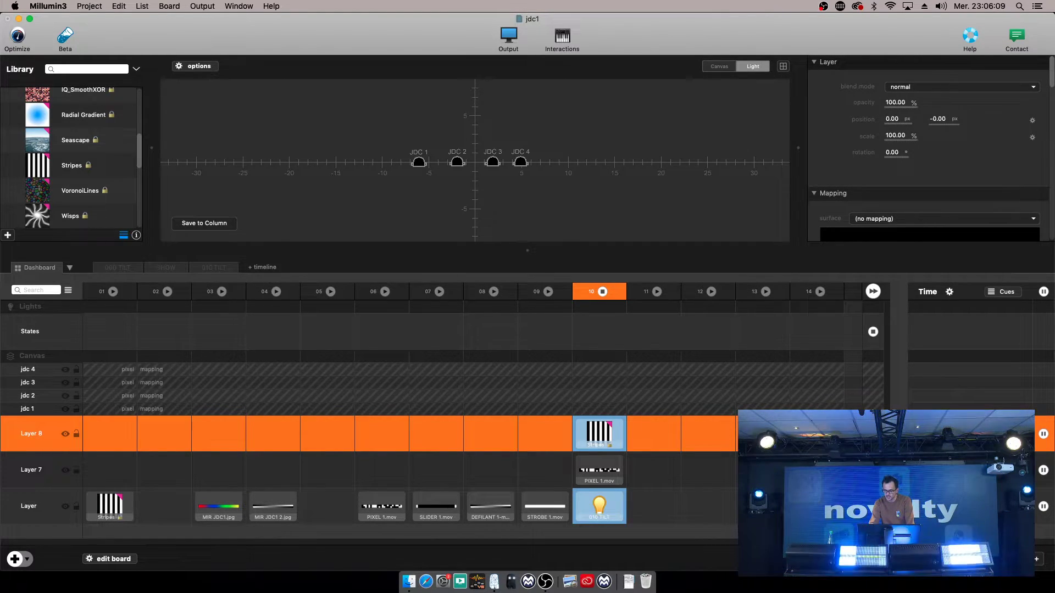
click(873, 434)
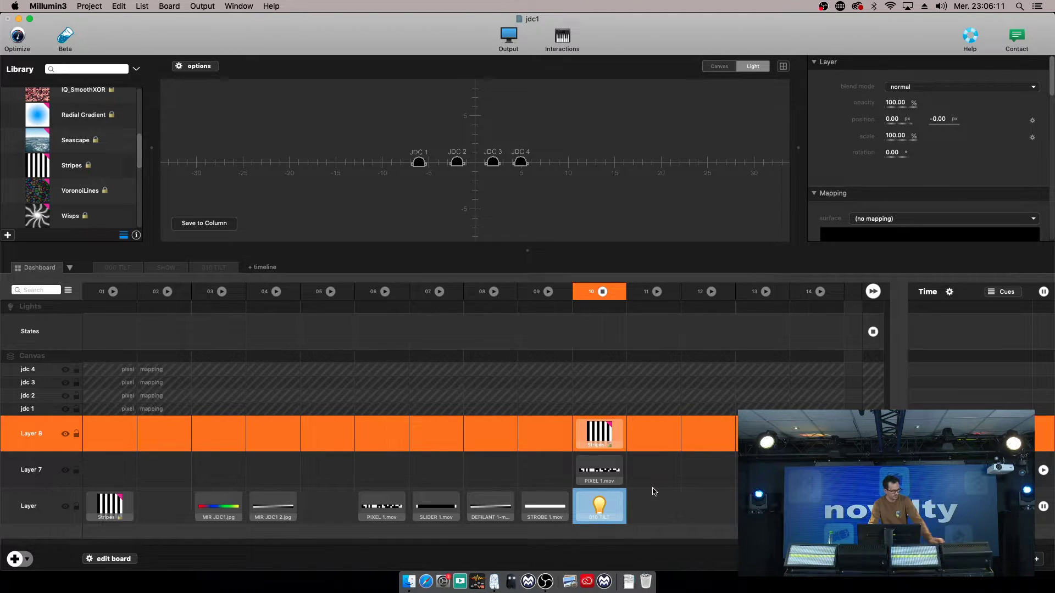
click(606, 471)
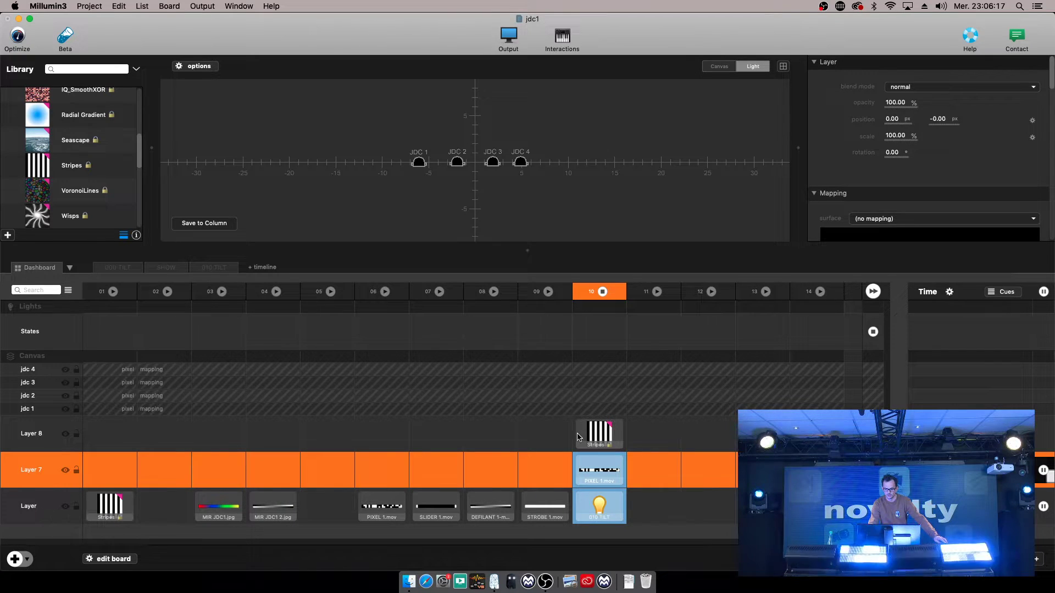
click(598, 434)
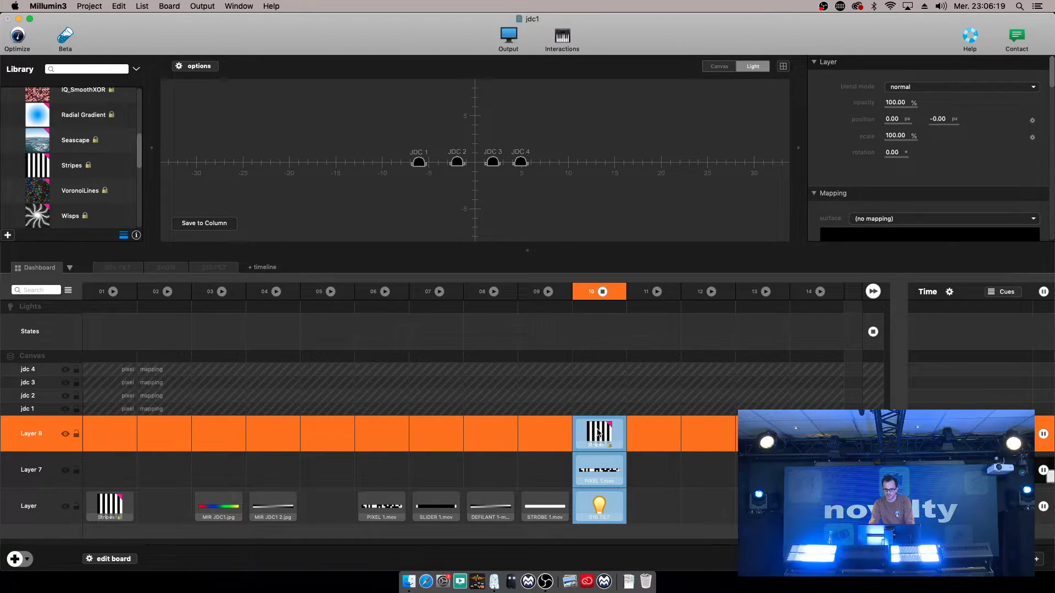
Switch the workspace from the Light view to the Canvas view to preview the stripes over the DMX layers.
scroll(981, 183, down, 10)
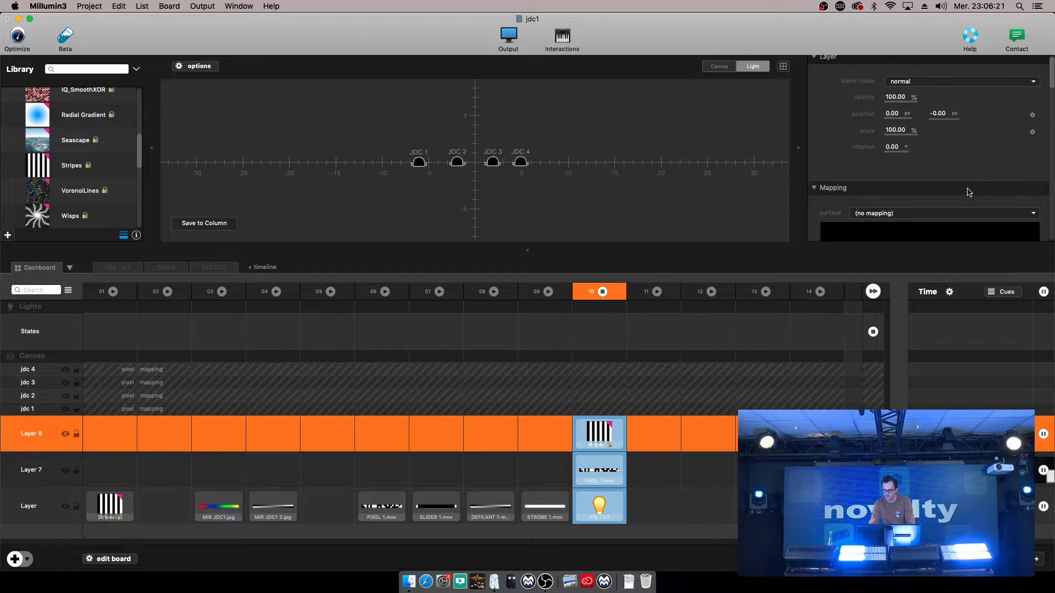
scroll(953, 198, down, 2)
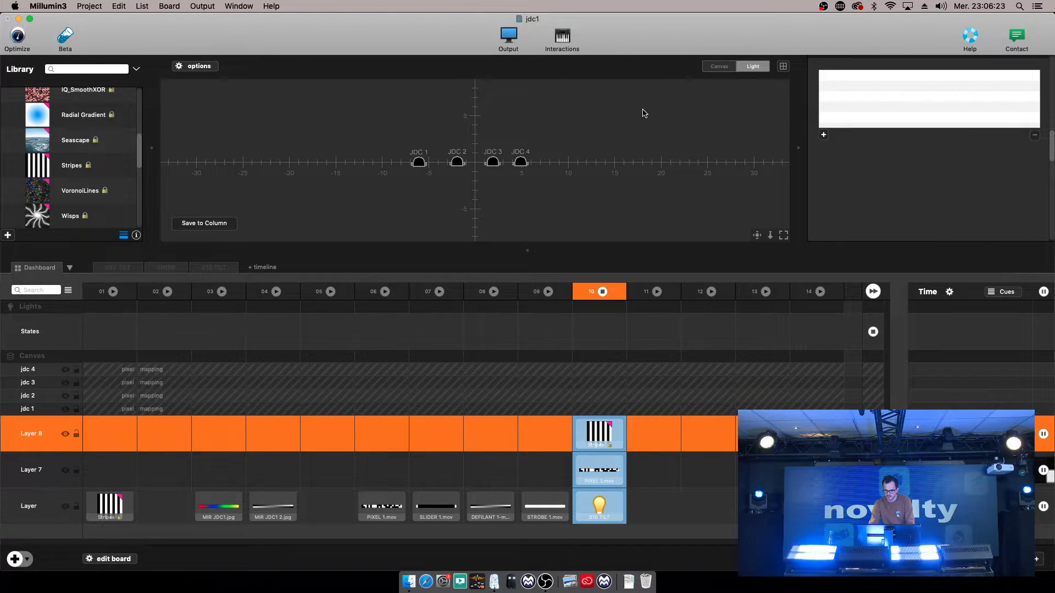
scroll(940, 172, up, 2)
click(716, 67)
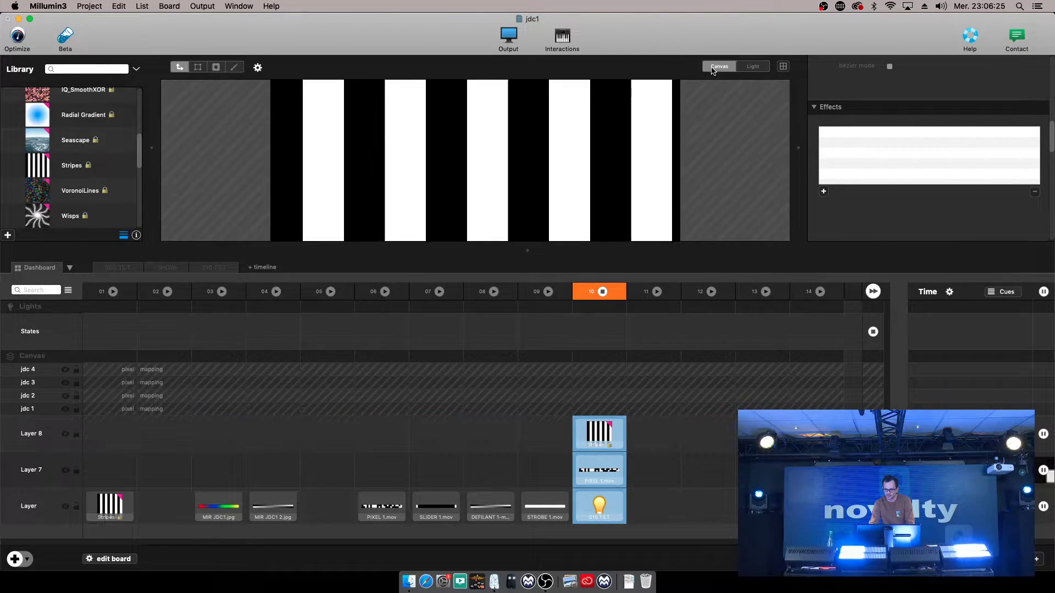
scroll(608, 182, up, 2)
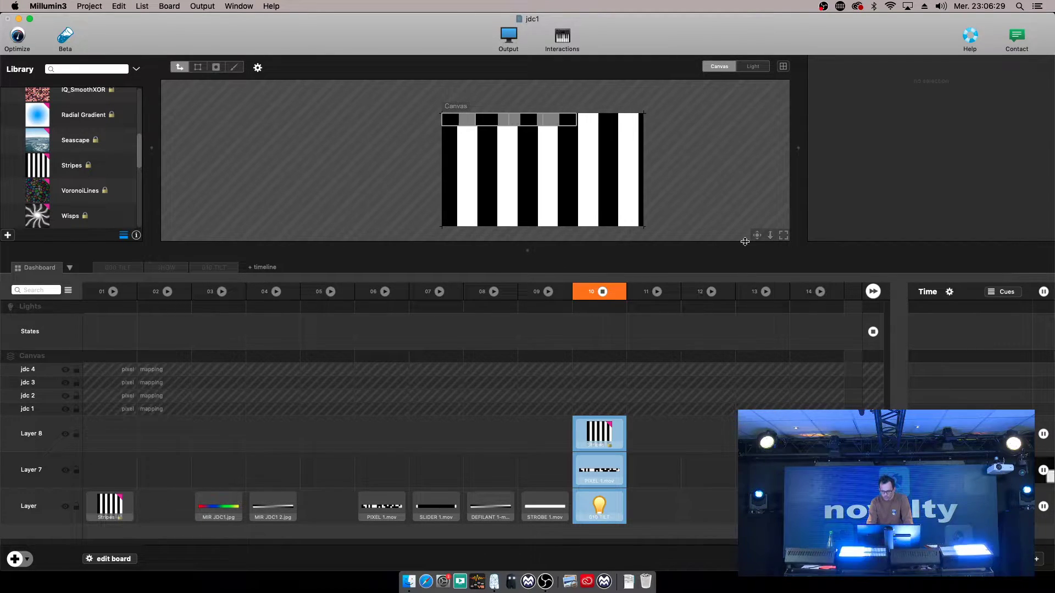
Set color1 of the Stripes shader on Layer 8 to red.
click(599, 446)
scroll(887, 149, down, 3)
scroll(887, 149, down, 5)
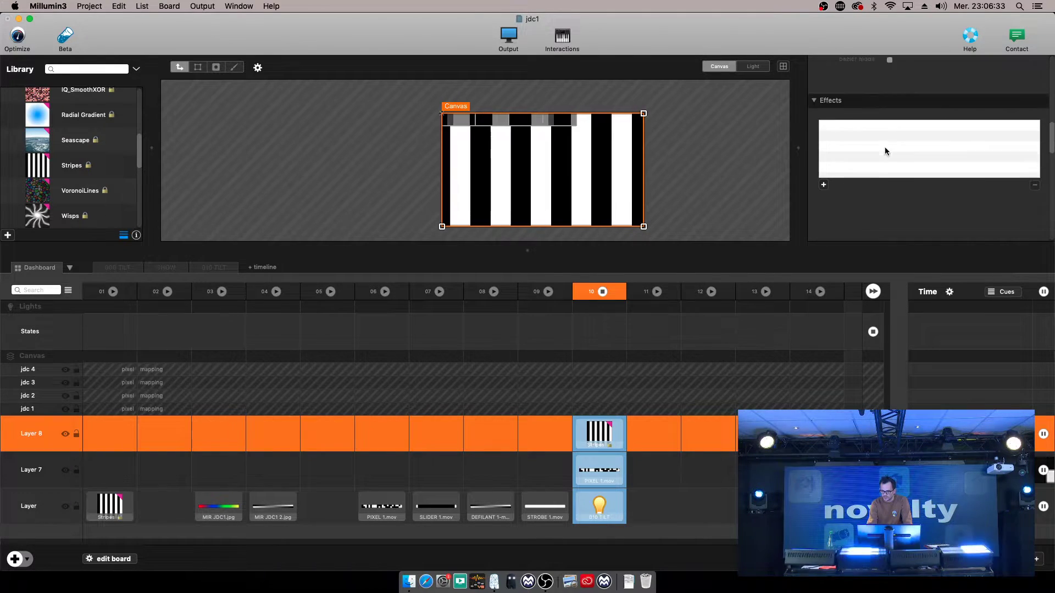
scroll(870, 173, down, 5)
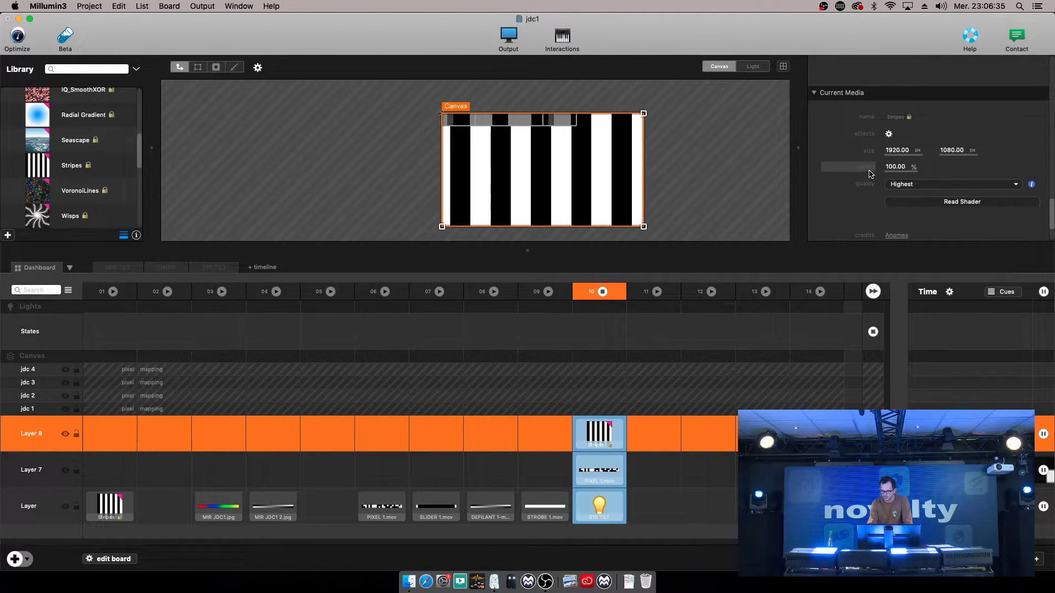
click(897, 208)
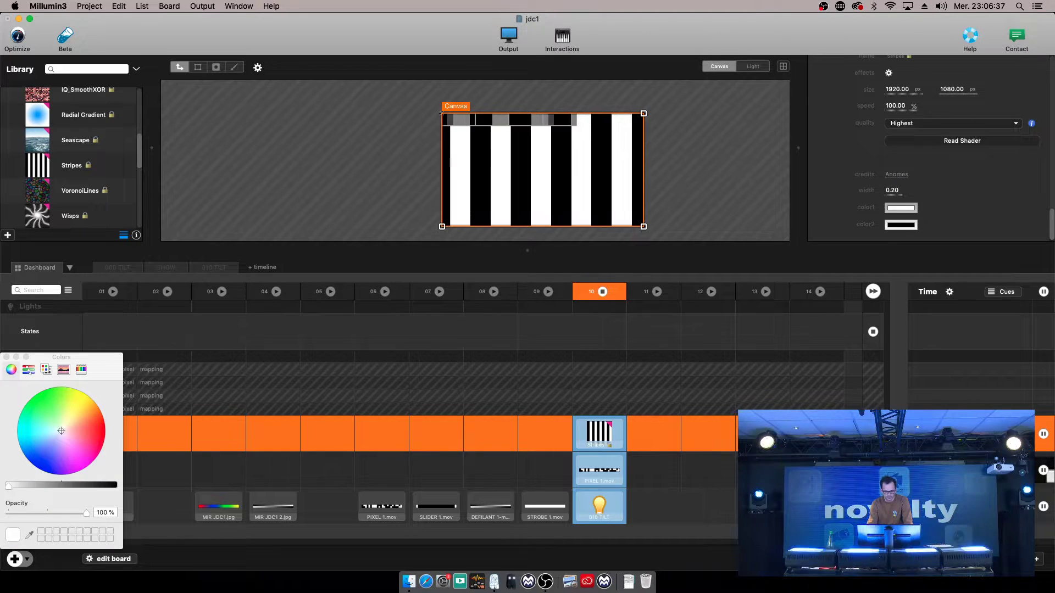
drag(52, 420, 112, 438)
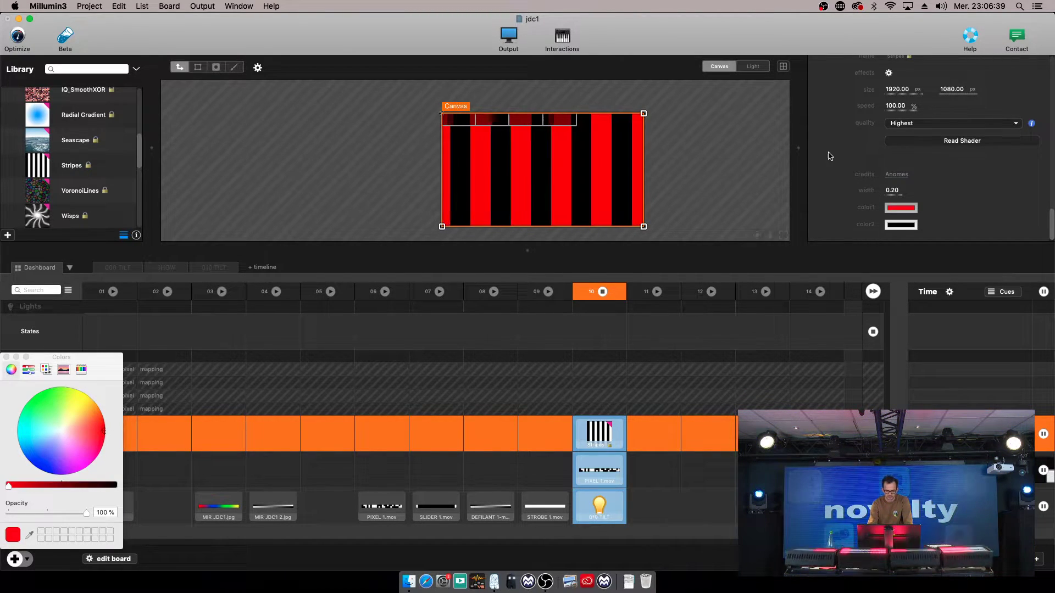
Set color2 of the Stripes shader on Layer 8 to blue and its stripe width to 0.07.
click(901, 226)
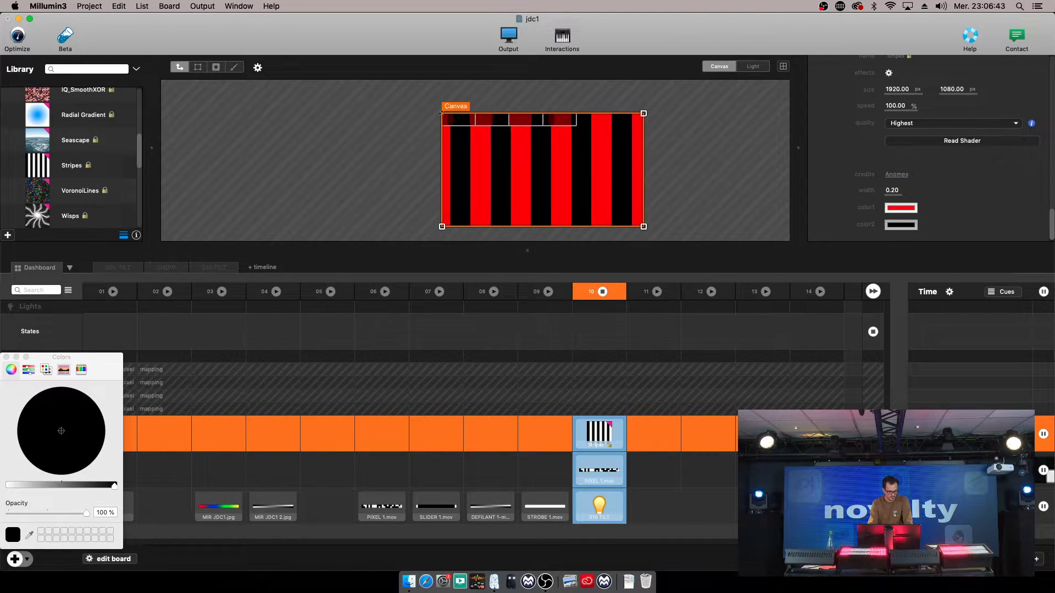
drag(34, 483, 9, 485)
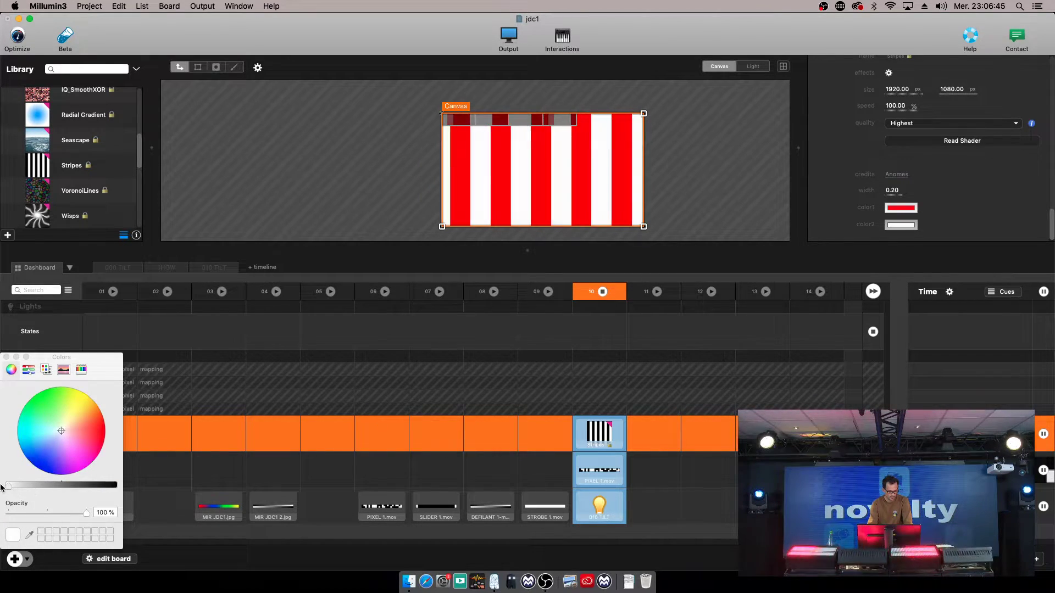
click(32, 461)
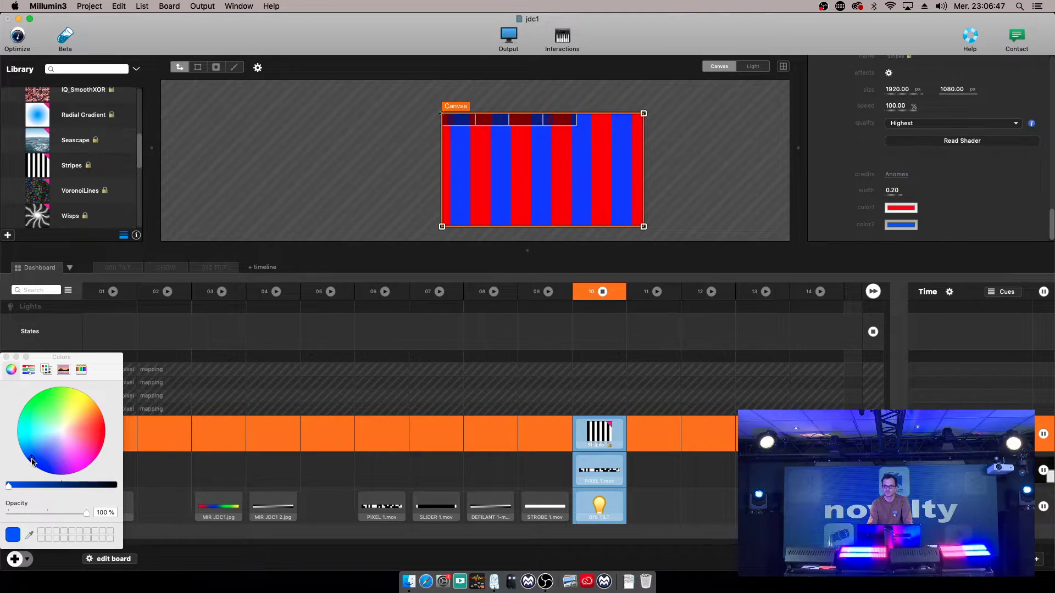
click(6, 357)
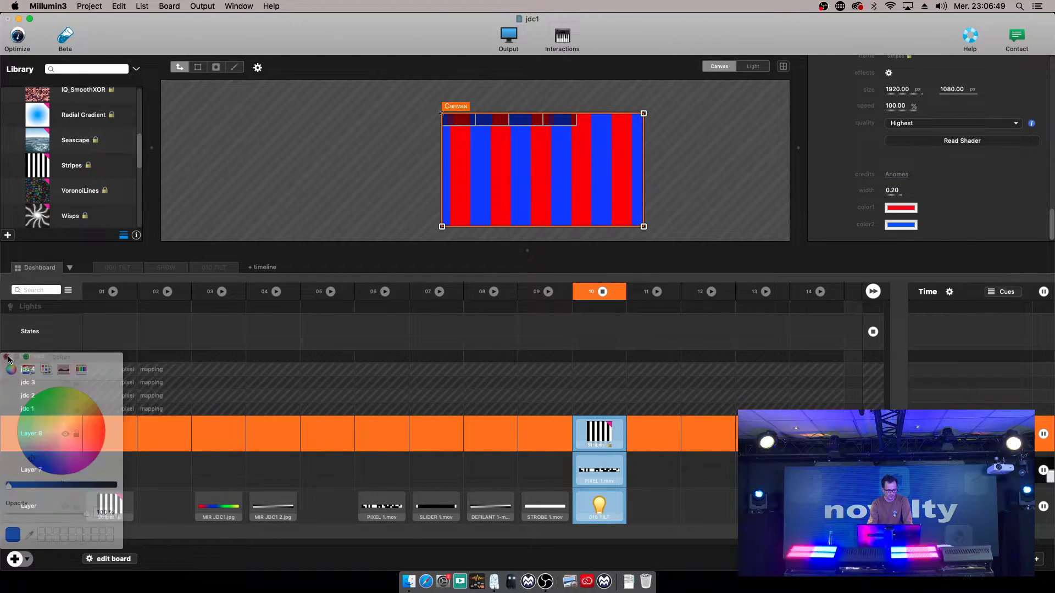
drag(895, 192, 886, 196)
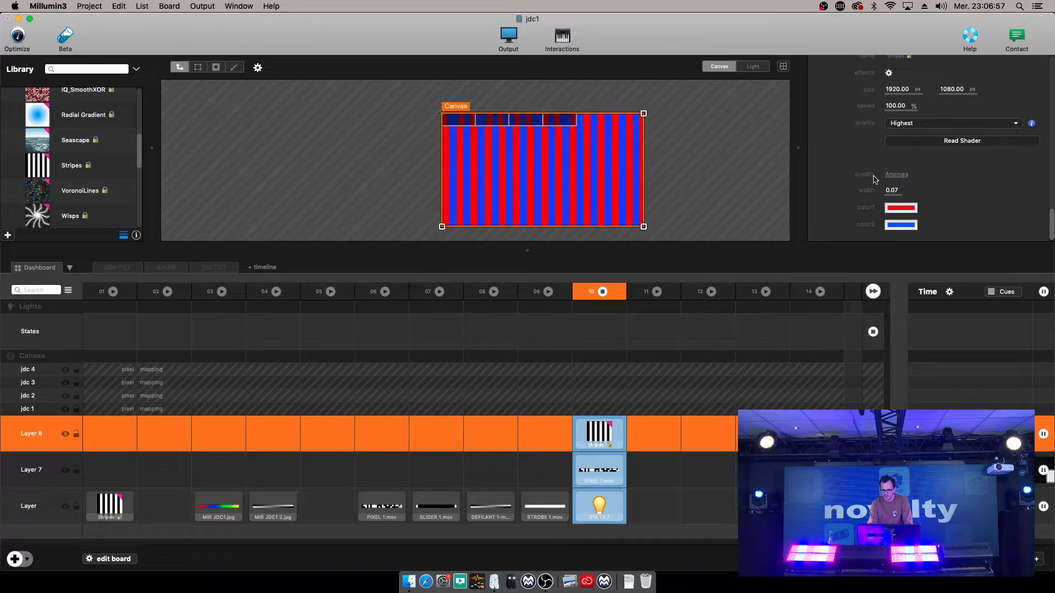
Rotate Layer 8 by 90° so the stripes run horizontally.
scroll(874, 178, up, 5)
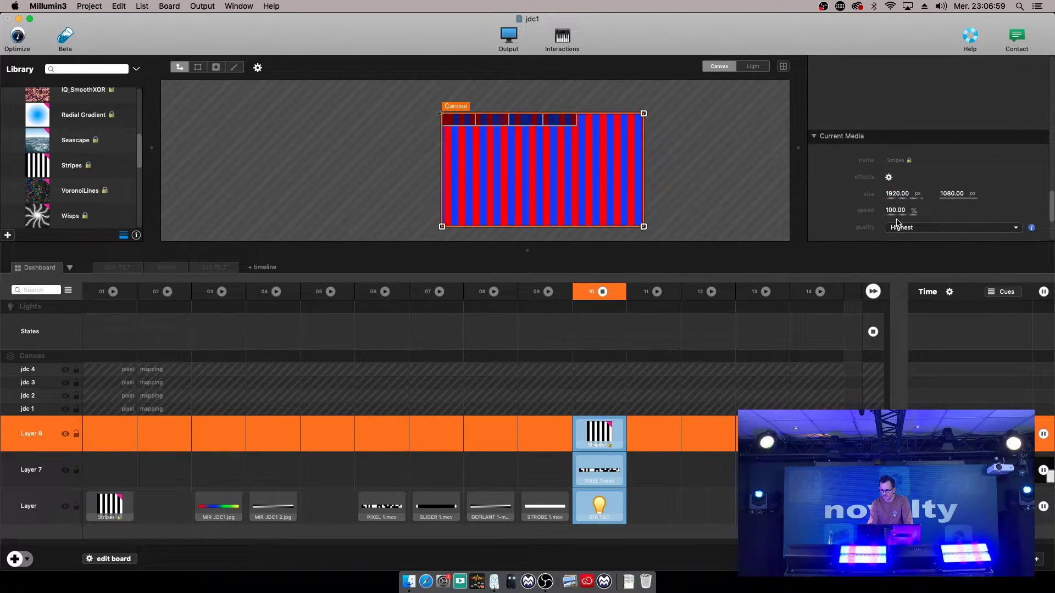
scroll(896, 220, down, 3)
scroll(896, 209, down, 8)
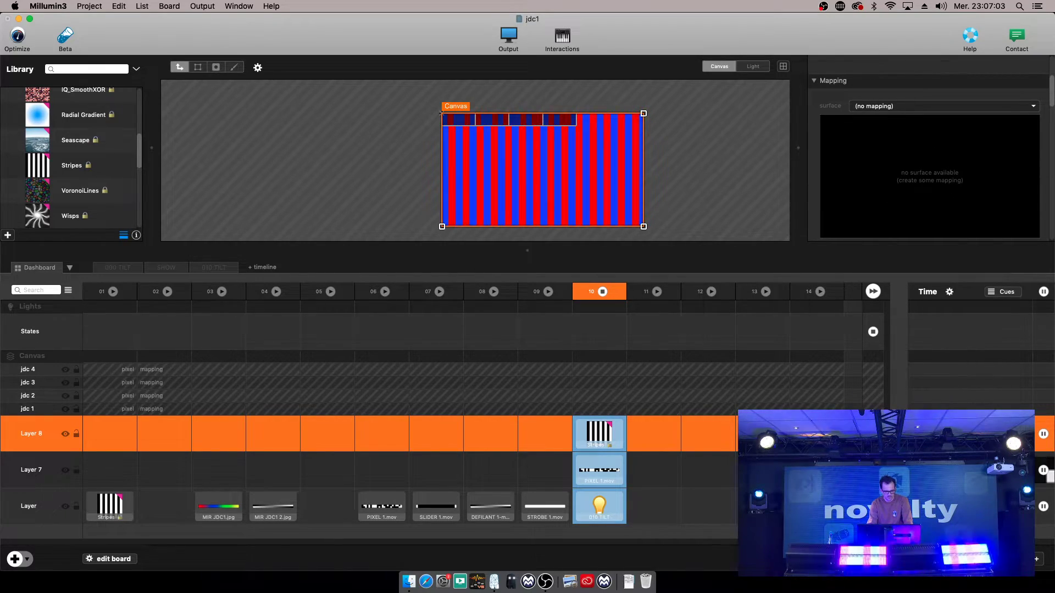
scroll(886, 119, up, 4)
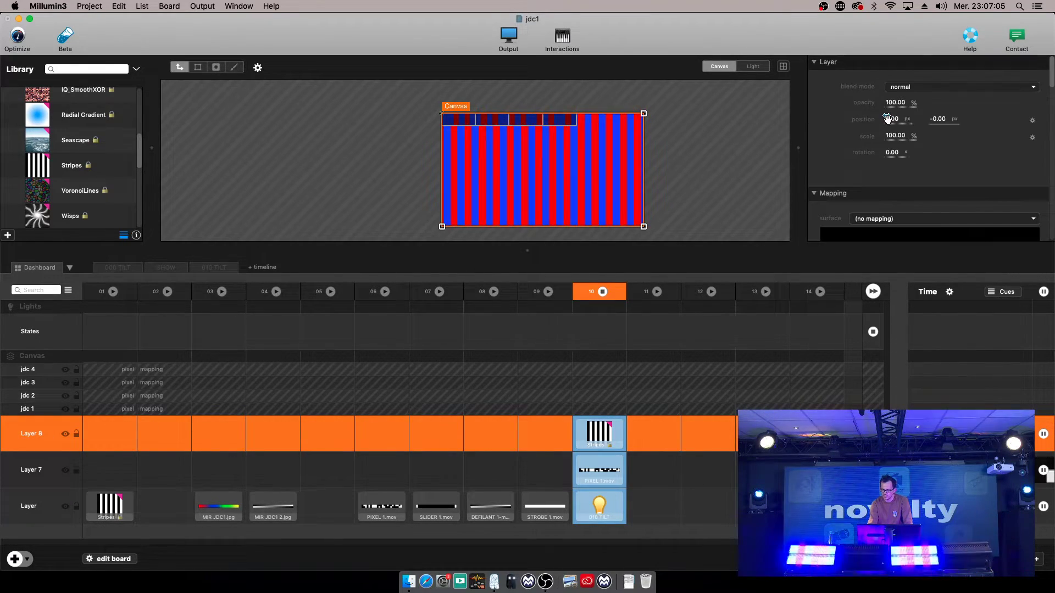
click(898, 155)
text(90)
key(Return)
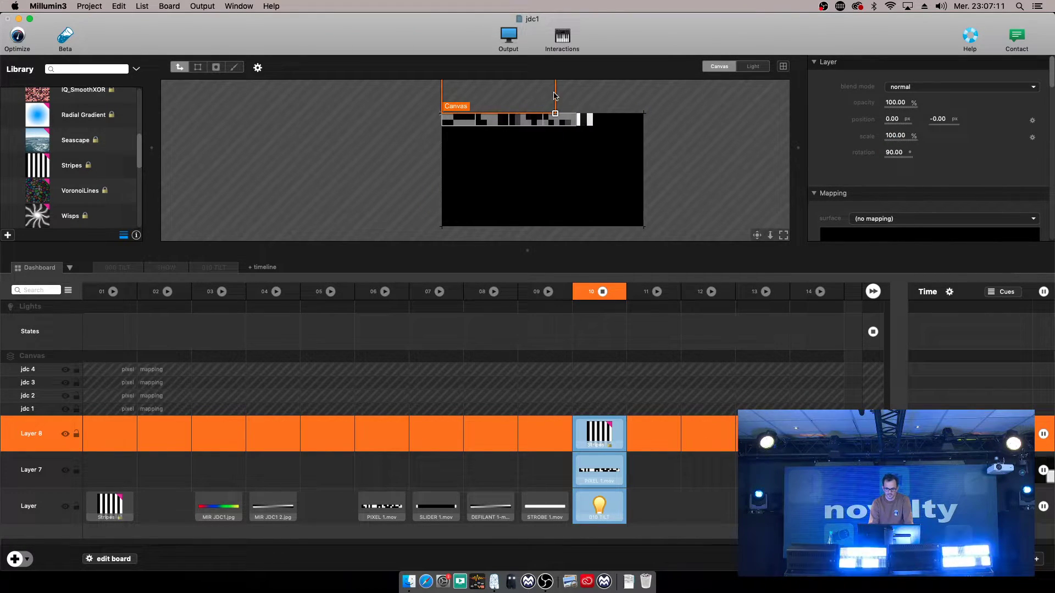
Scale the rotated Layer 8 to 127 % and move it over the four JDC areas, to about -33.79, 152 px.
drag(538, 102, 552, 133)
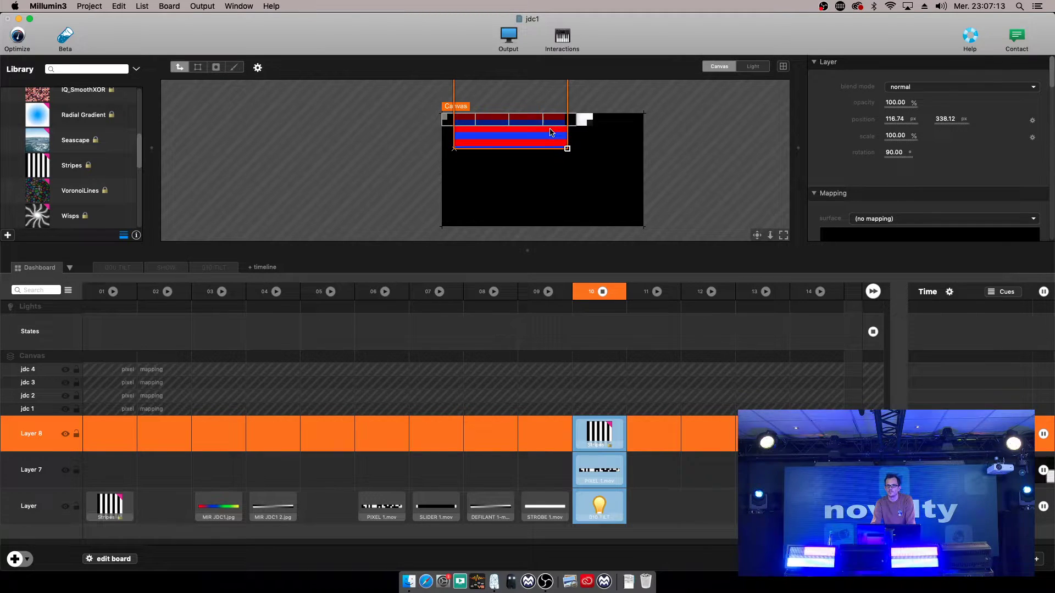
drag(569, 149, 581, 157)
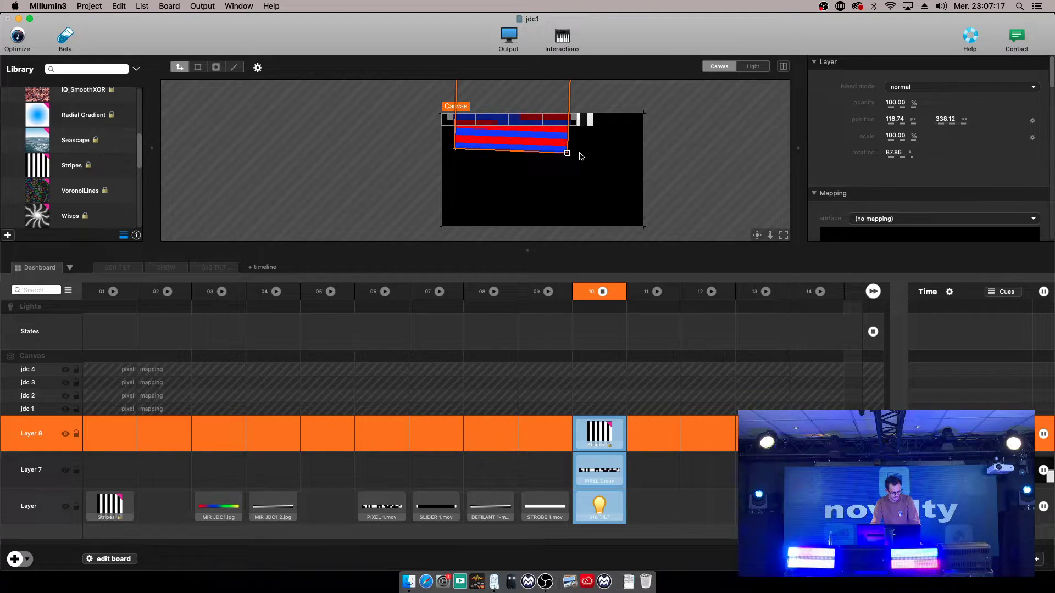
key(super+z)
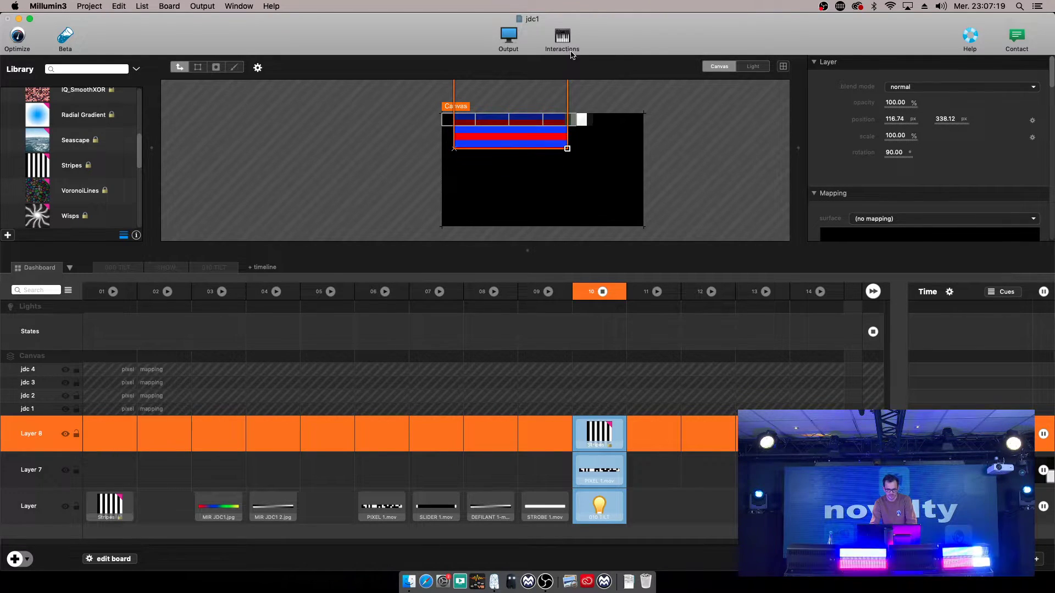
drag(899, 140, 917, 135)
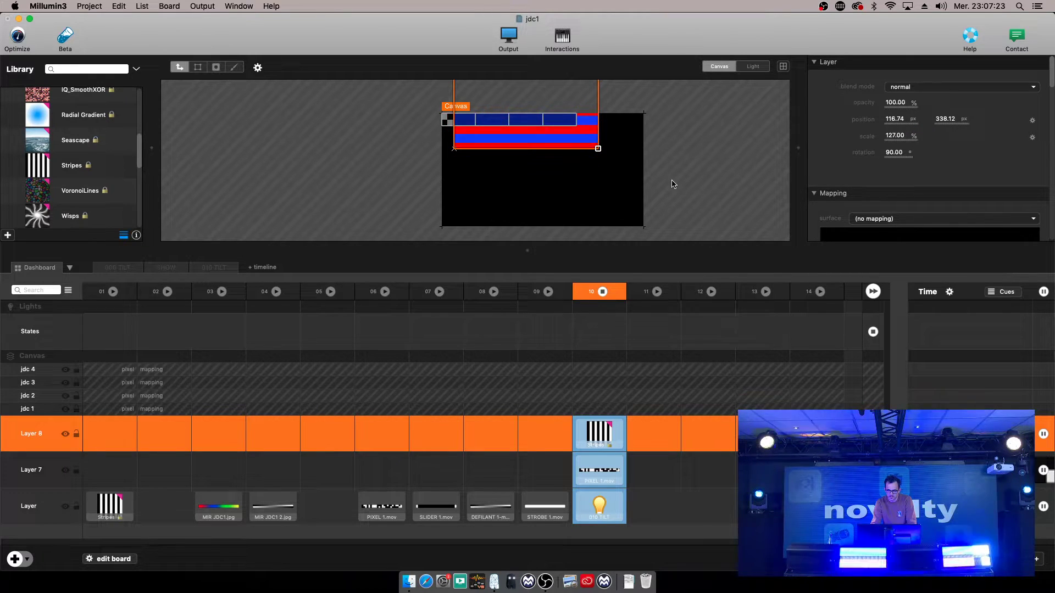
drag(573, 145, 558, 124)
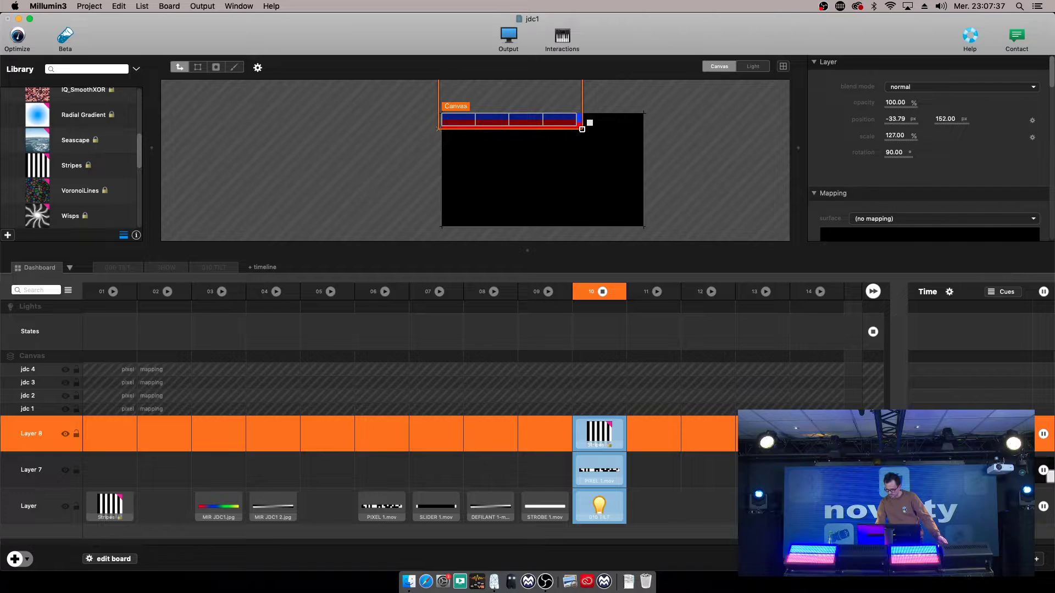
Try the darken blend mode on the lowest layer, Layer, and set its blend mode to screen.
click(35, 506)
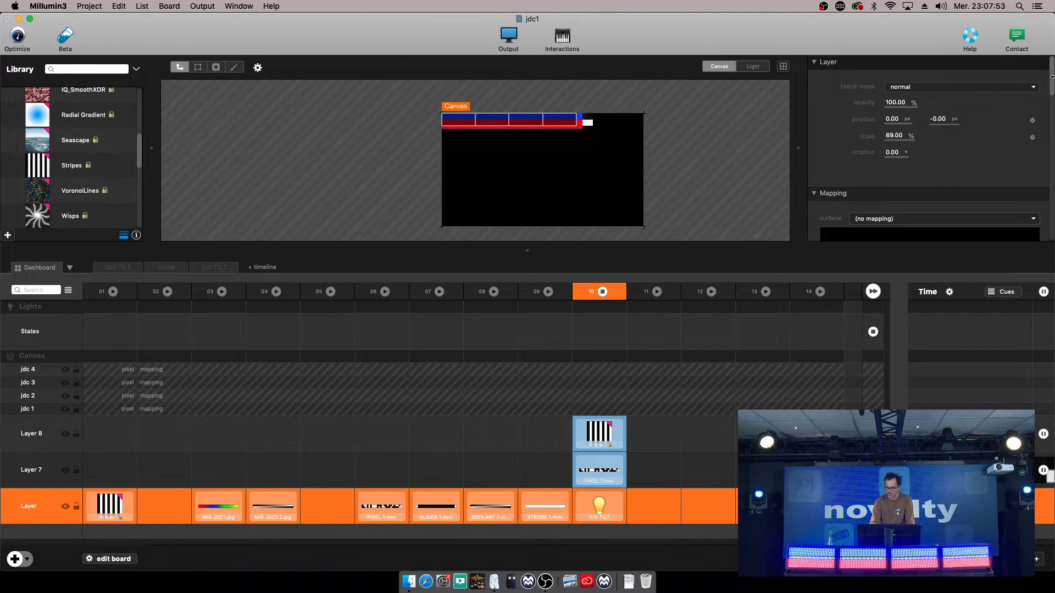
click(921, 87)
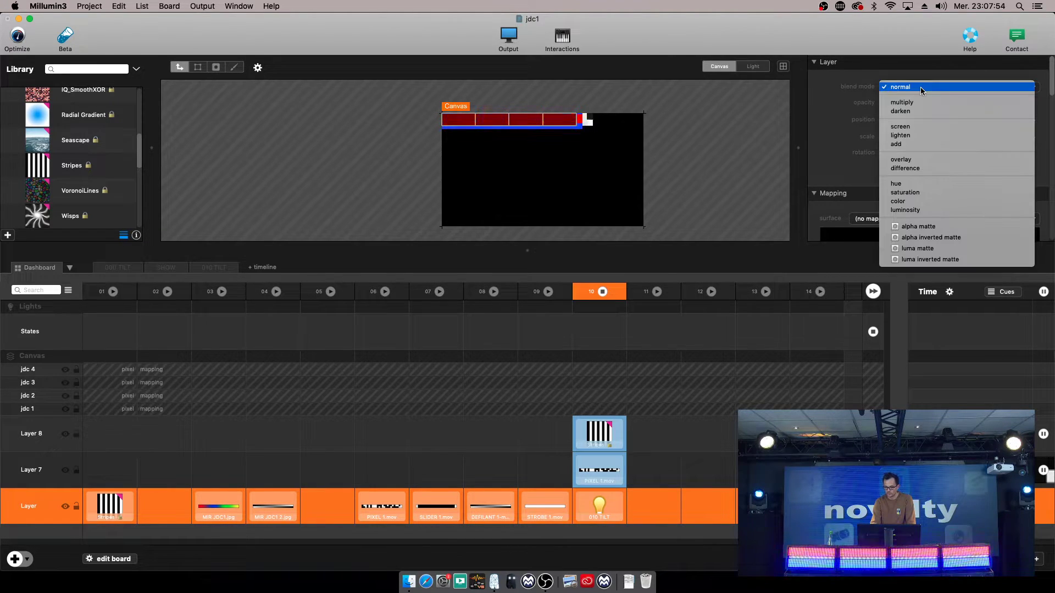
click(903, 111)
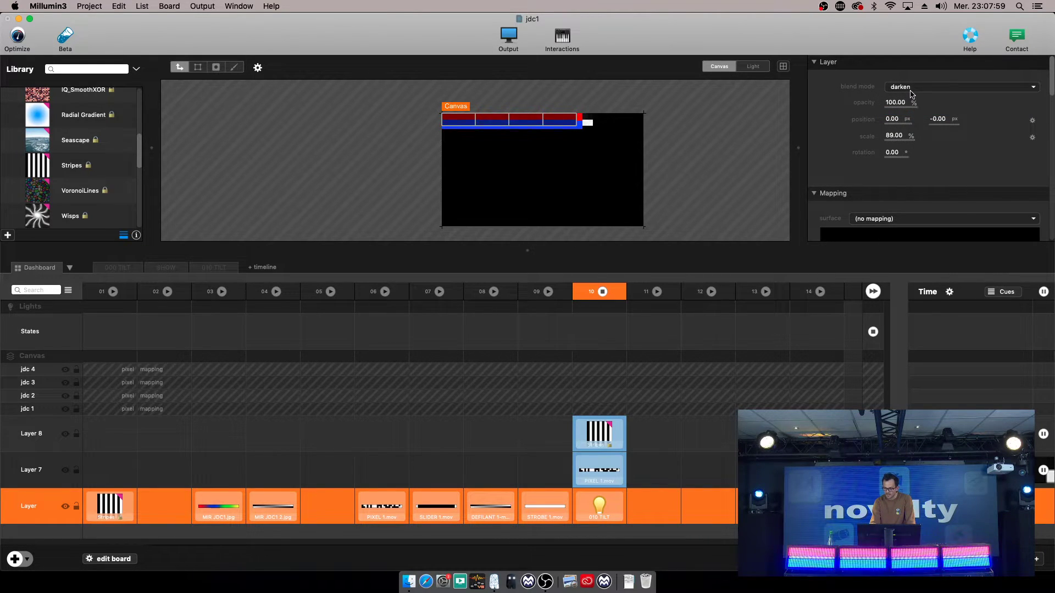
click(910, 91)
click(910, 102)
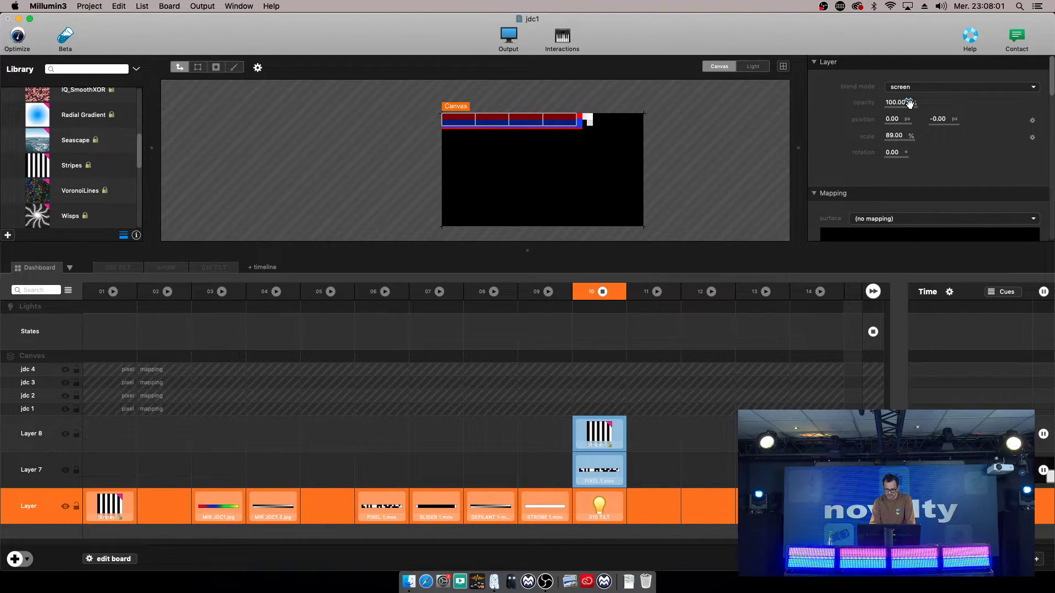
Try the darken blend mode on Layer 8, set its blend mode to lighten, and deselect the layer.
click(32, 432)
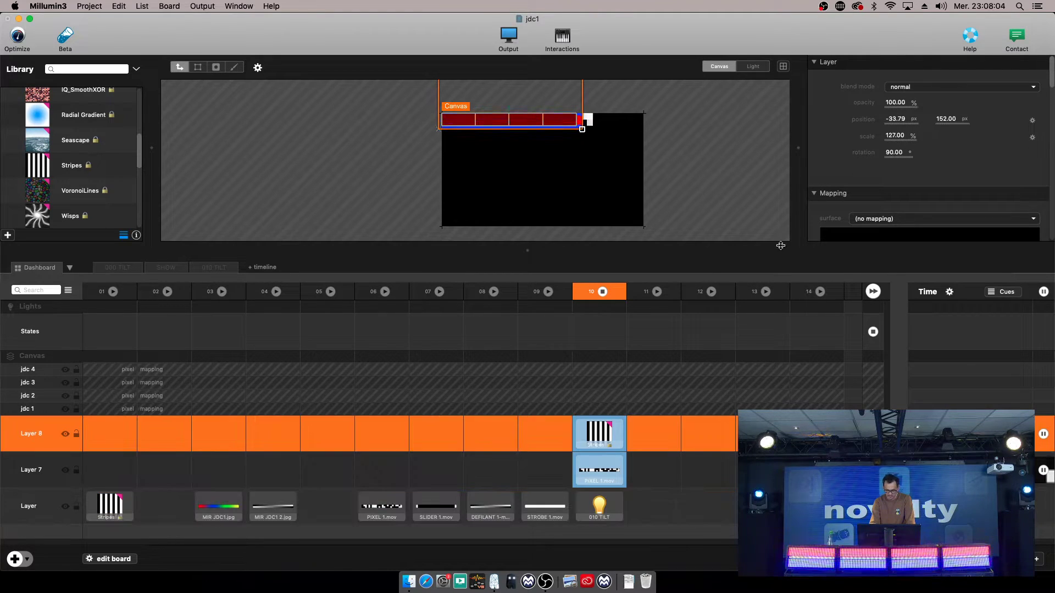
click(899, 89)
click(901, 113)
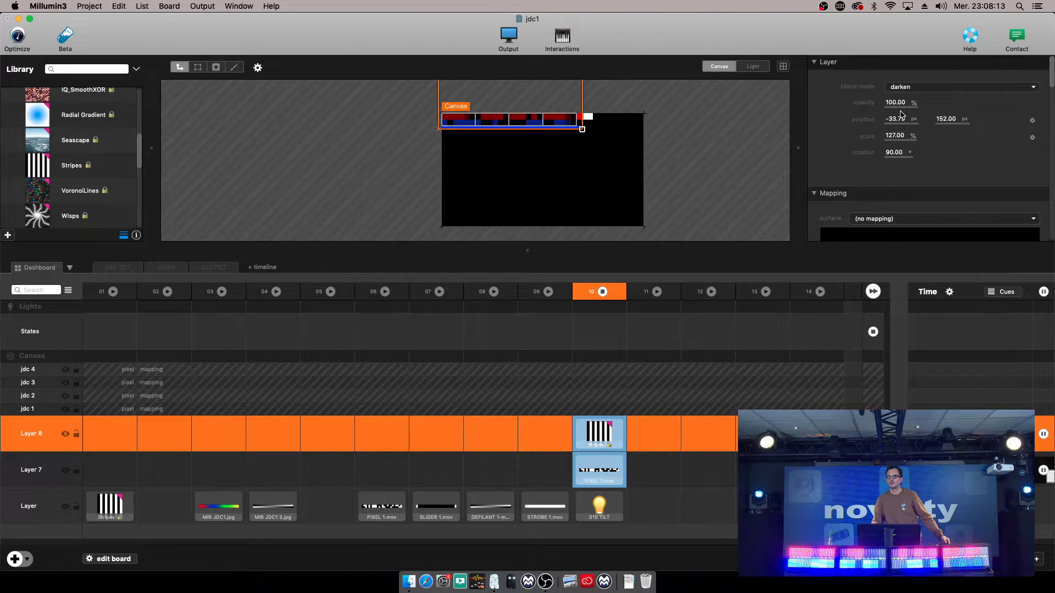
click(900, 88)
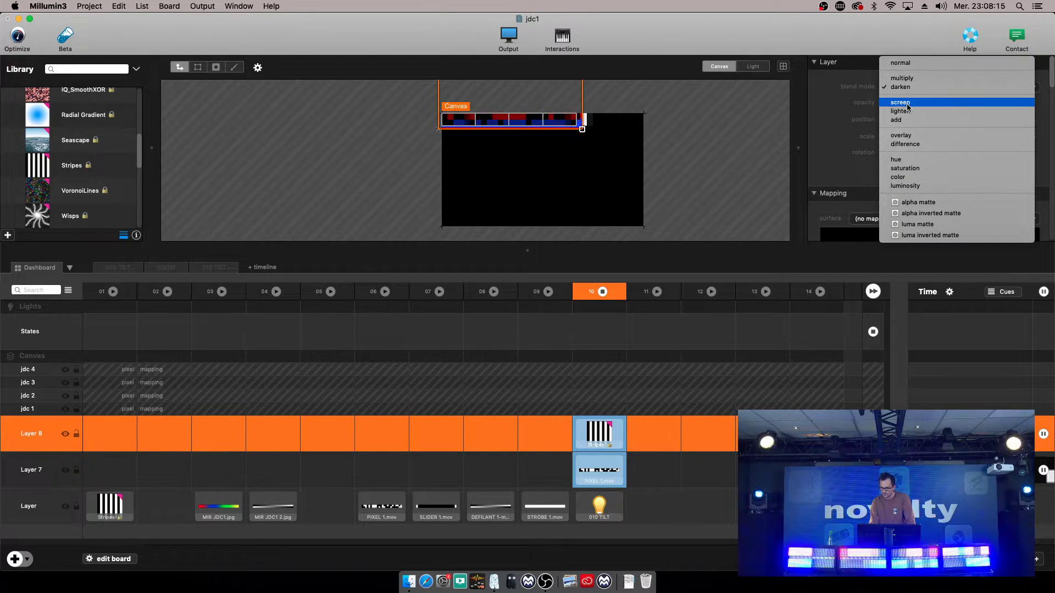
click(908, 112)
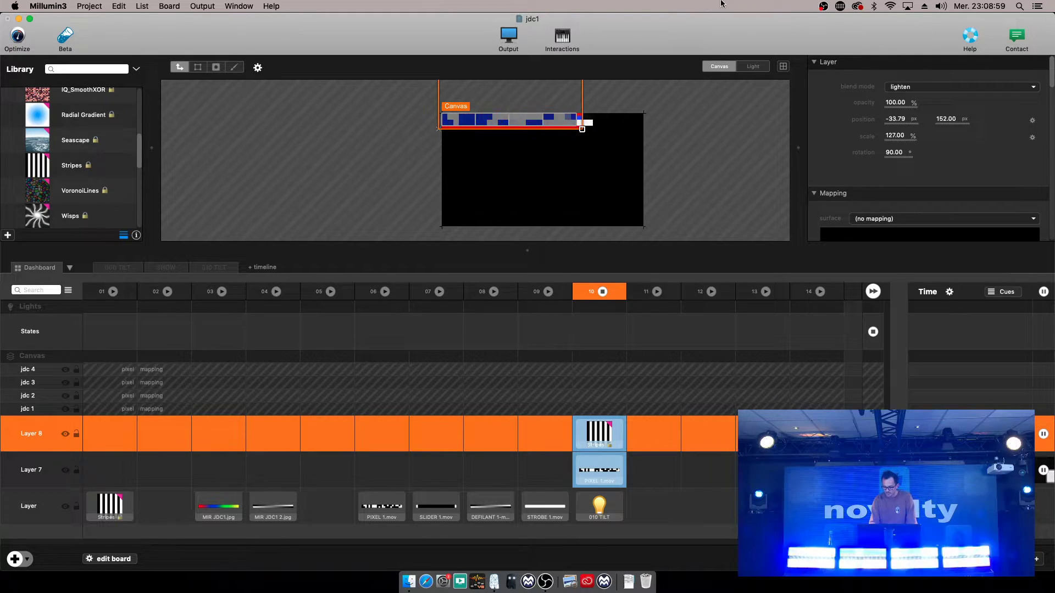
click(911, 88)
click(827, 127)
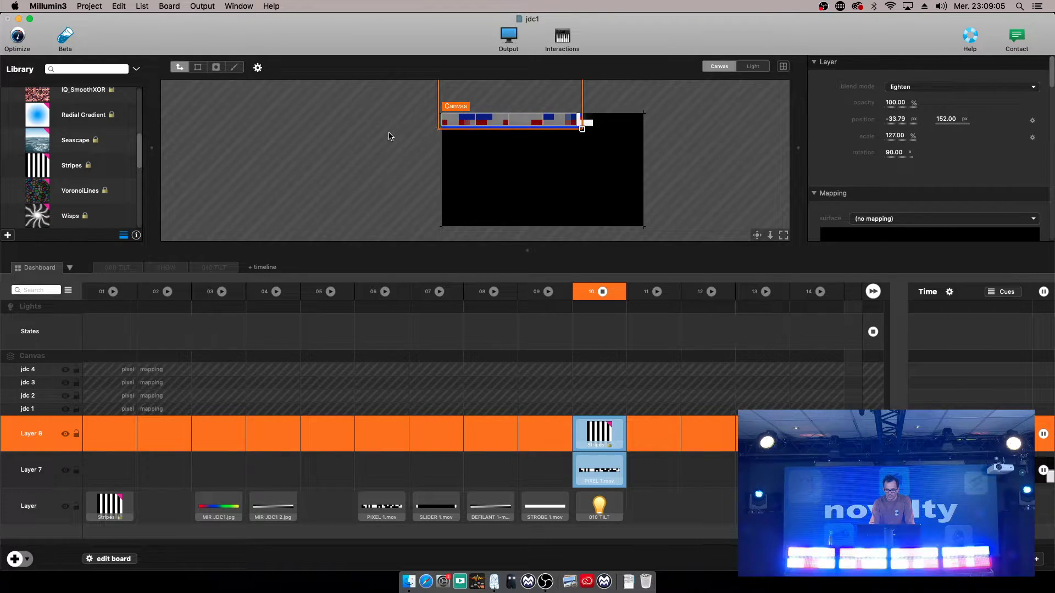
click(666, 130)
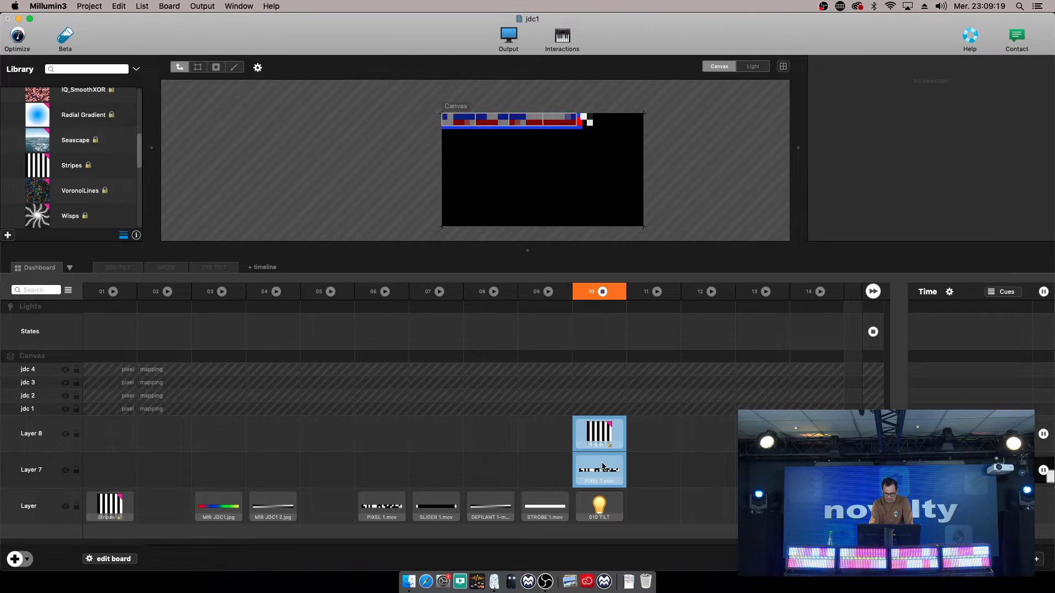
Launch the DEFILANT 1 media in column 8 of the lowest layer and stop PIXEL 1.mov on Layer 7.
click(488, 511)
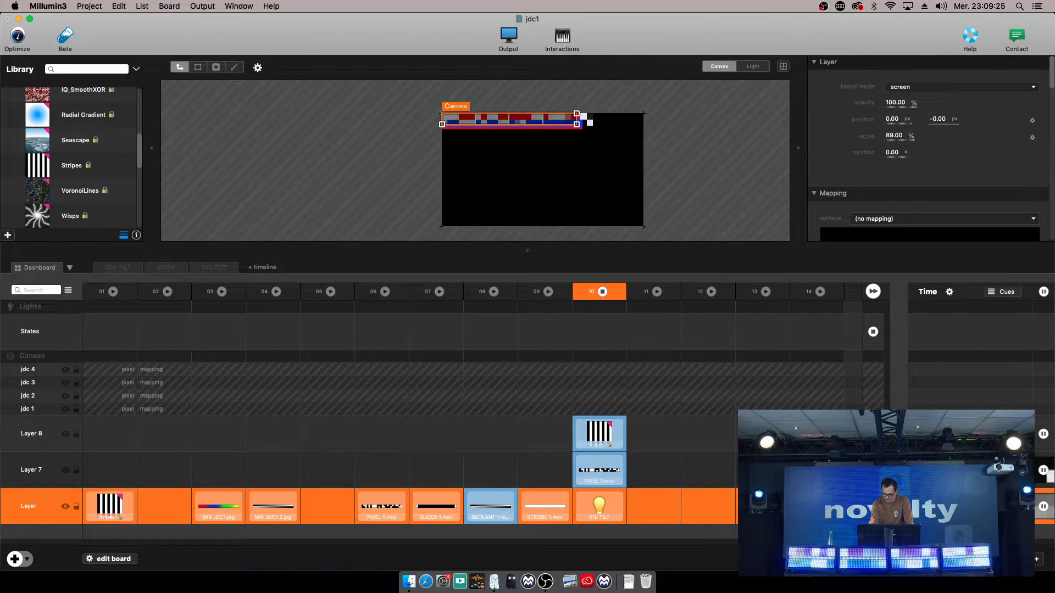
click(599, 470)
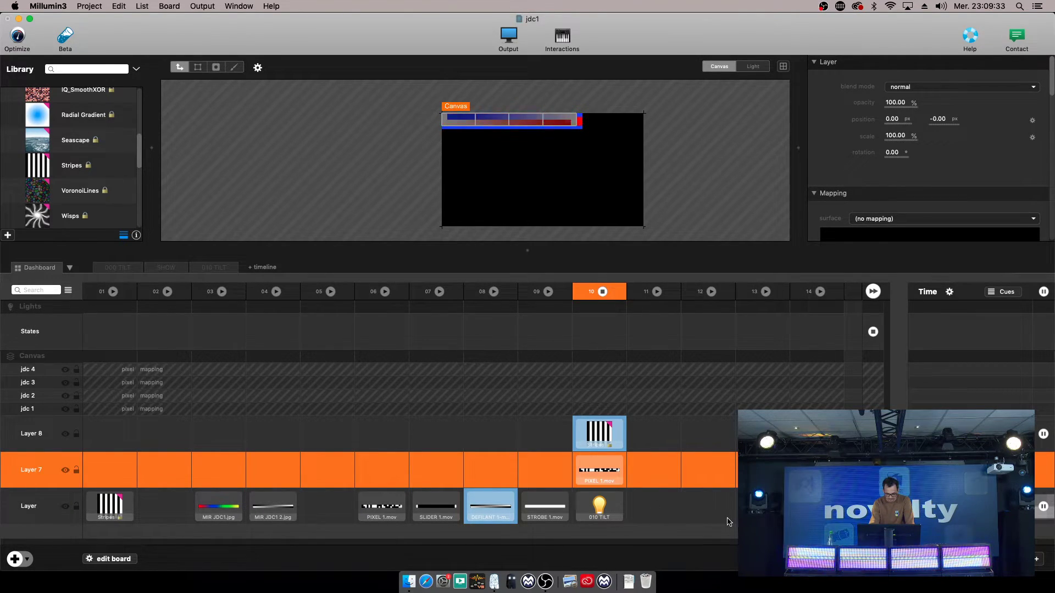
Add STROBE 1.mov from the library to column 12 of Layer 7.
scroll(37, 165, down, 3)
scroll(38, 162, up, 5)
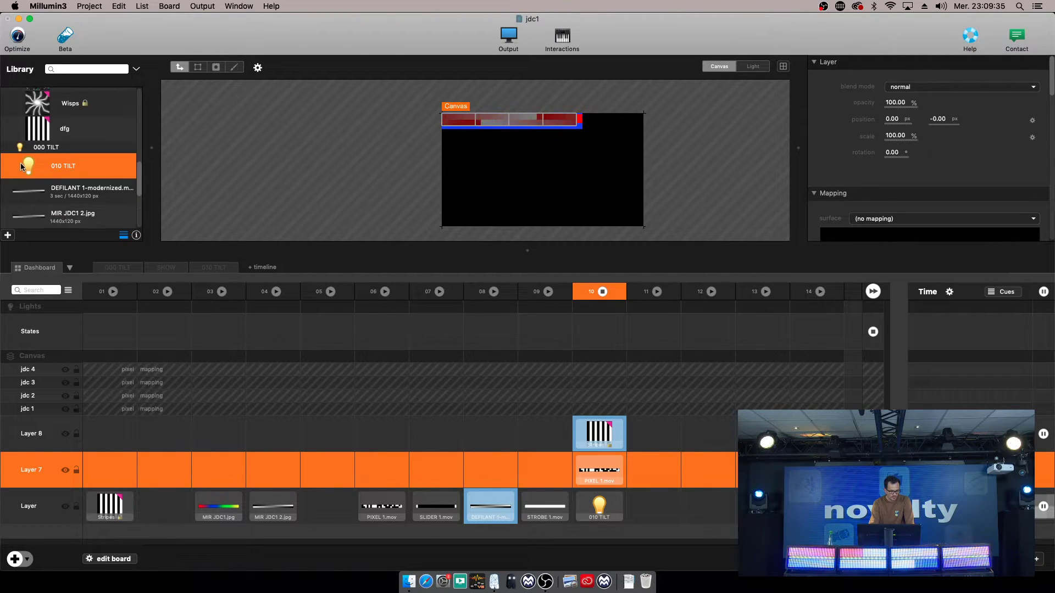
scroll(34, 159, up, 5)
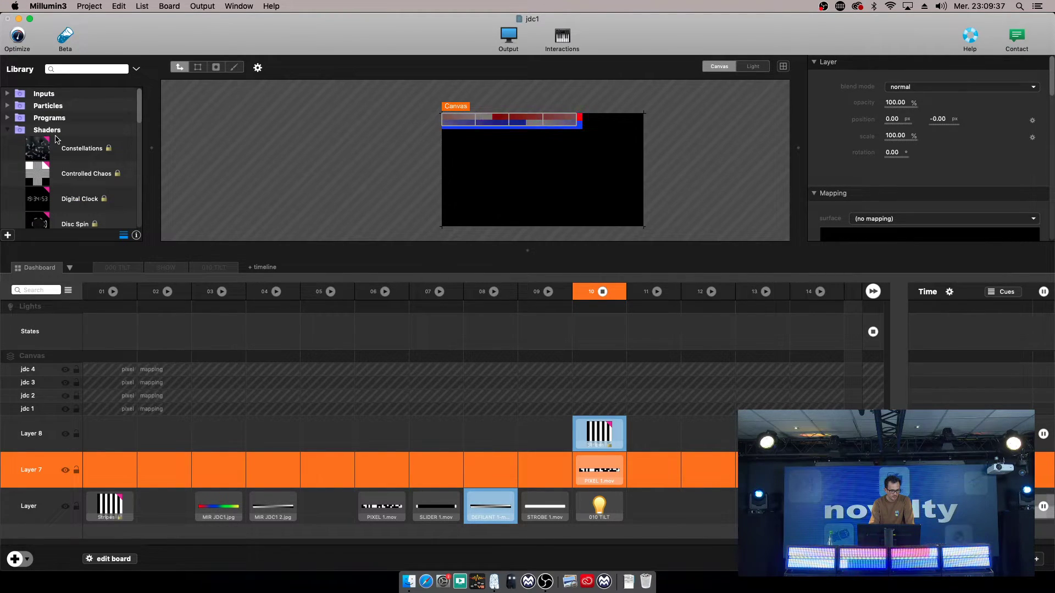
scroll(47, 159, down, 10)
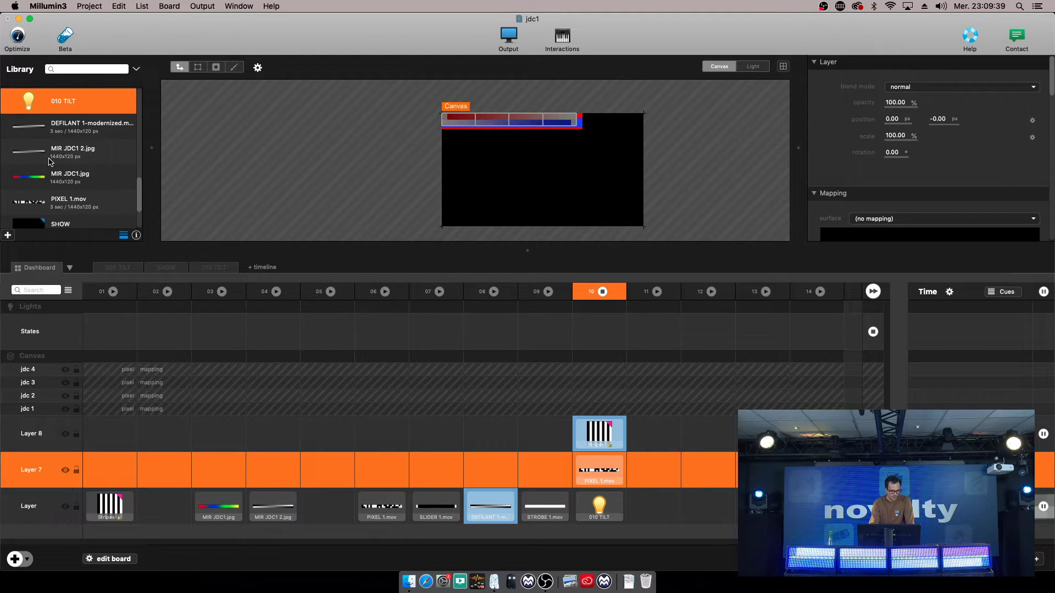
scroll(50, 161, down, 1)
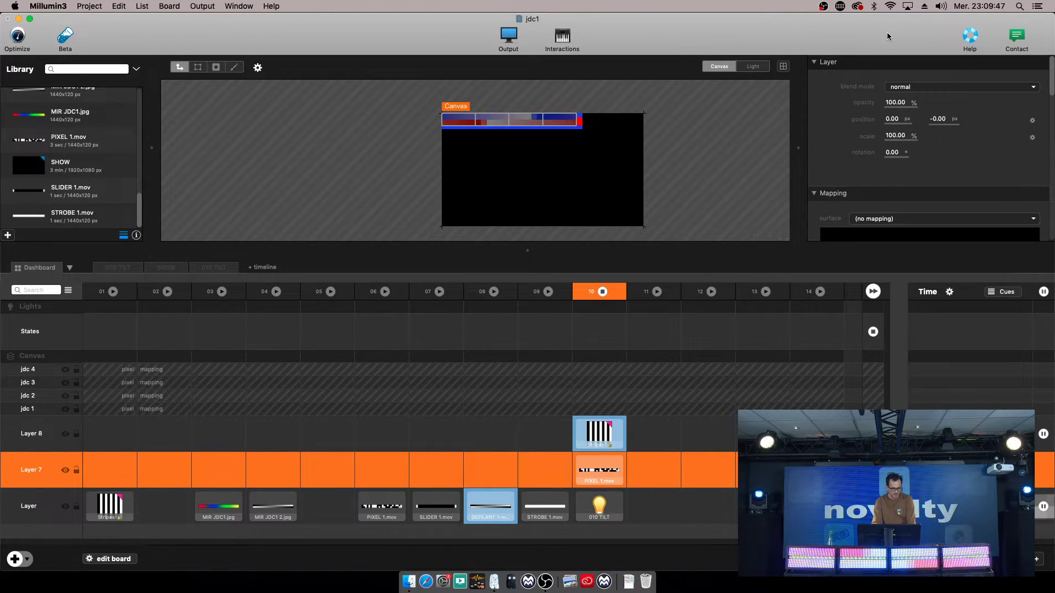
mouse_move(25, 216)
mouse_down()
mouse_move(309, 222)
mouse_move(705, 416)
mouse_move(672, 469)
mouse_move(713, 469)
mouse_up()
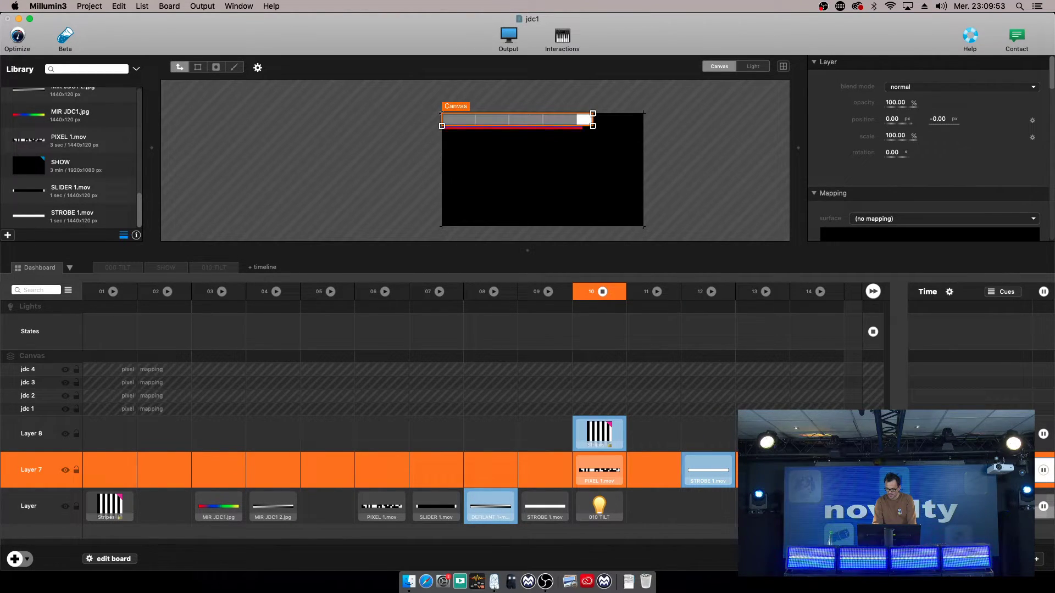
Play STROBE 1.mov alone on Layer 7 with column 10 stopped, and set its playback speed to 375 %.
click(592, 298)
click(713, 473)
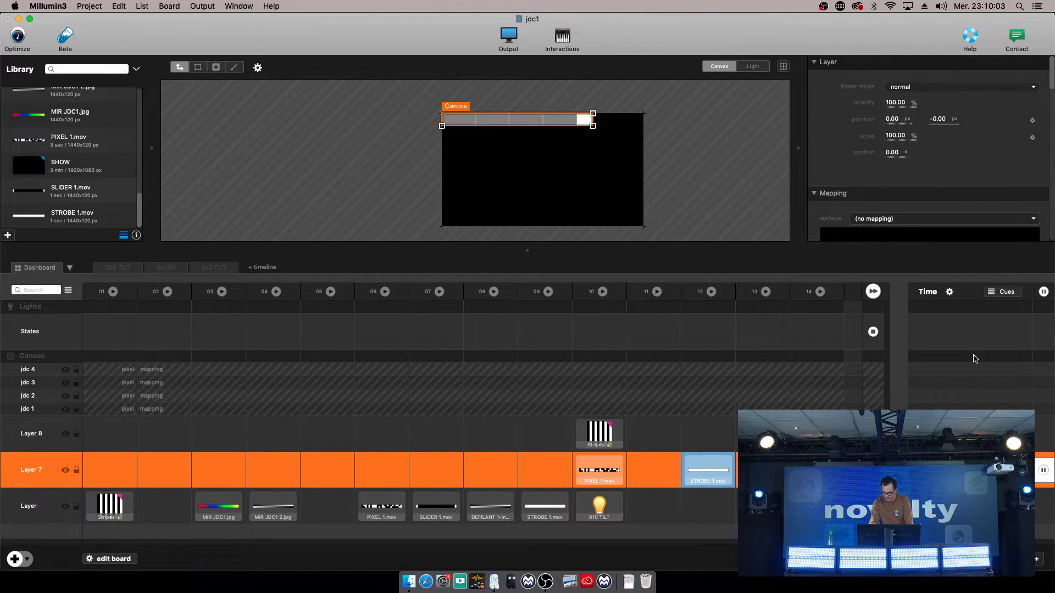
scroll(938, 168, down, 5)
scroll(938, 168, down, 6)
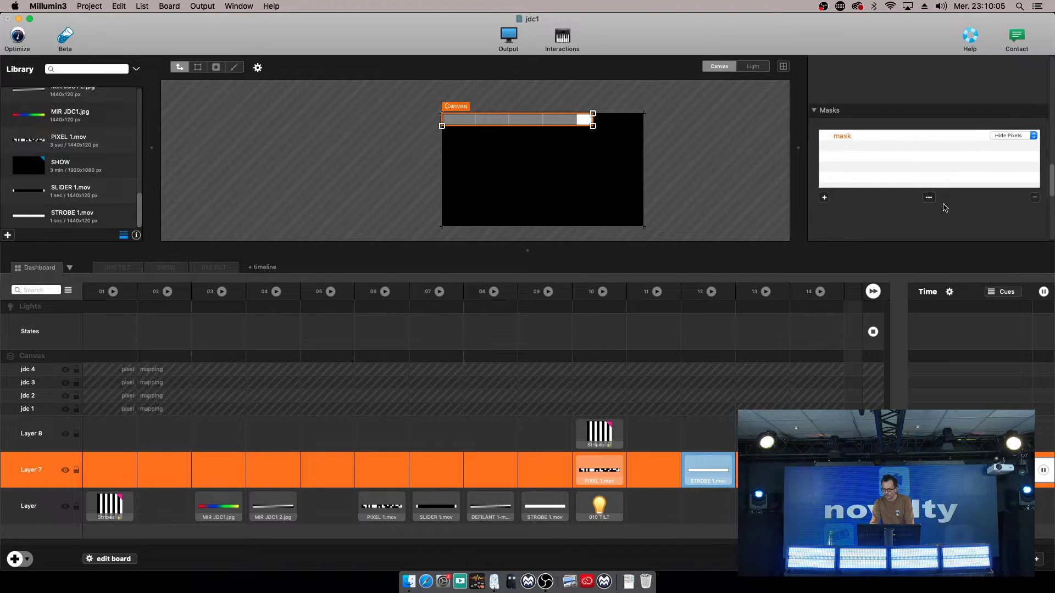
drag(895, 141, 1012, 138)
drag(897, 141, 950, 146)
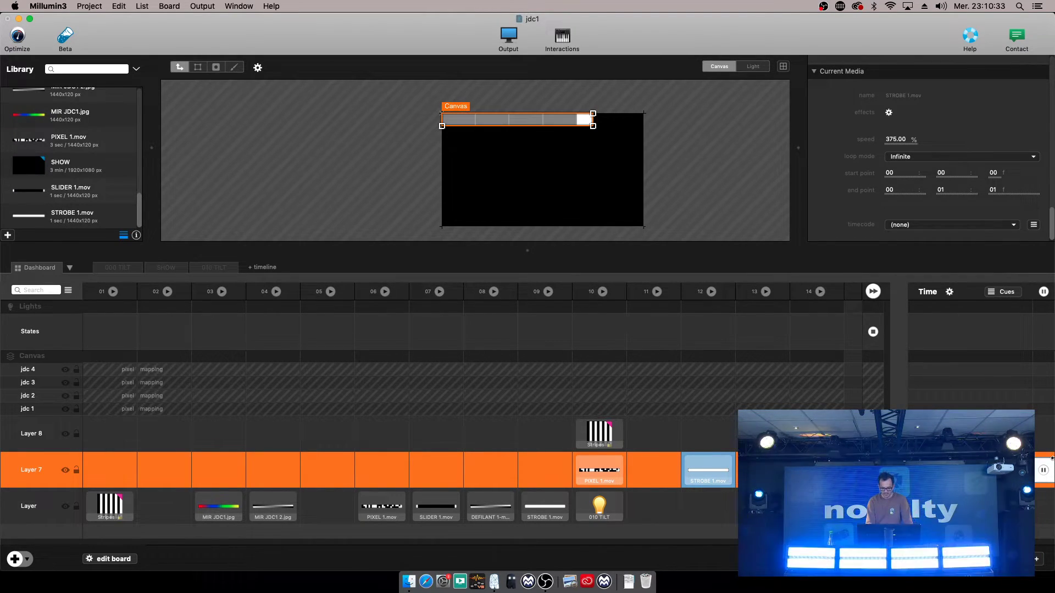
Launch column 10 to play Stripes, PIXEL 1.mov and 010 TILT together.
click(602, 292)
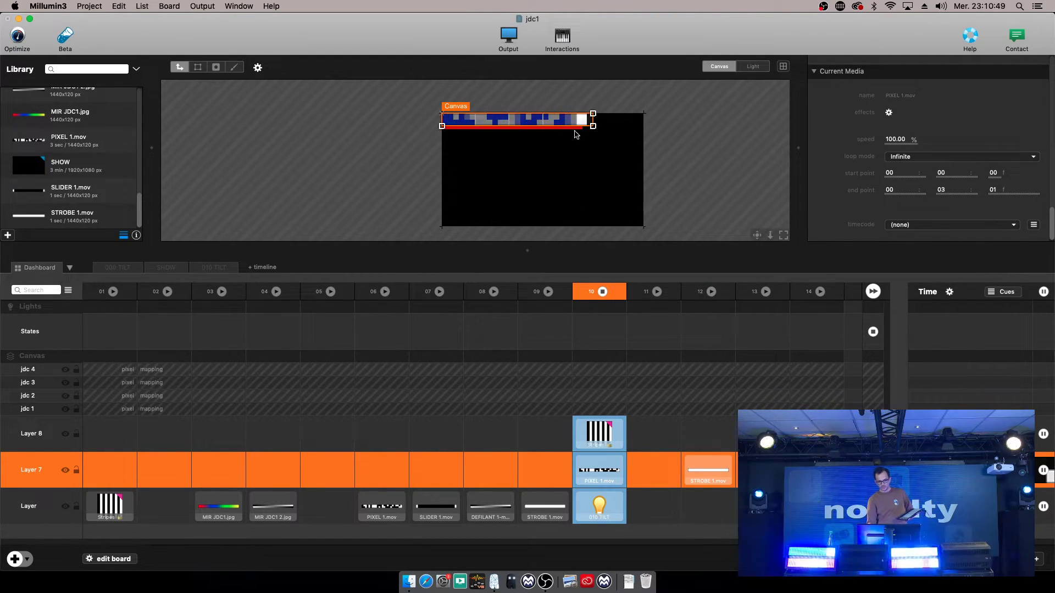
Assign MIDI channel 1 note 63 as the launch trigger of column 10 with a Switch transformer.
click(562, 36)
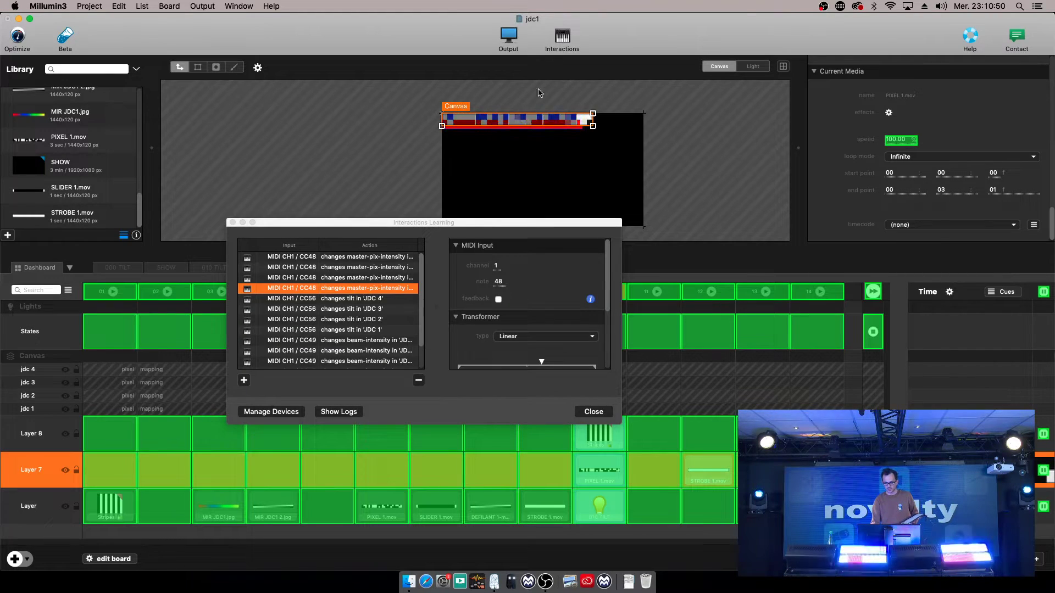
click(544, 223)
drag(417, 225, 275, 195)
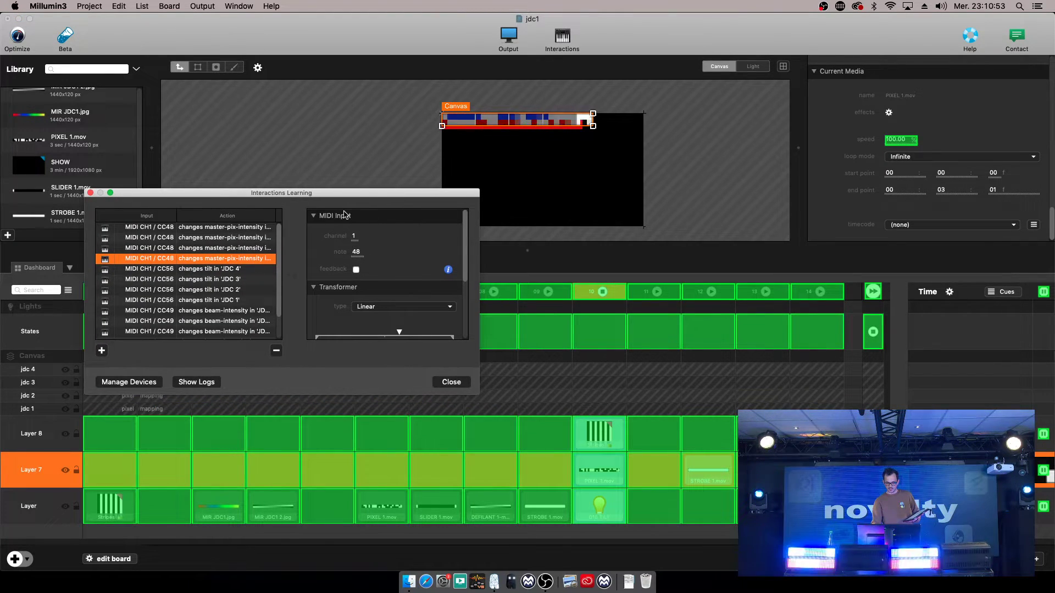
click(604, 293)
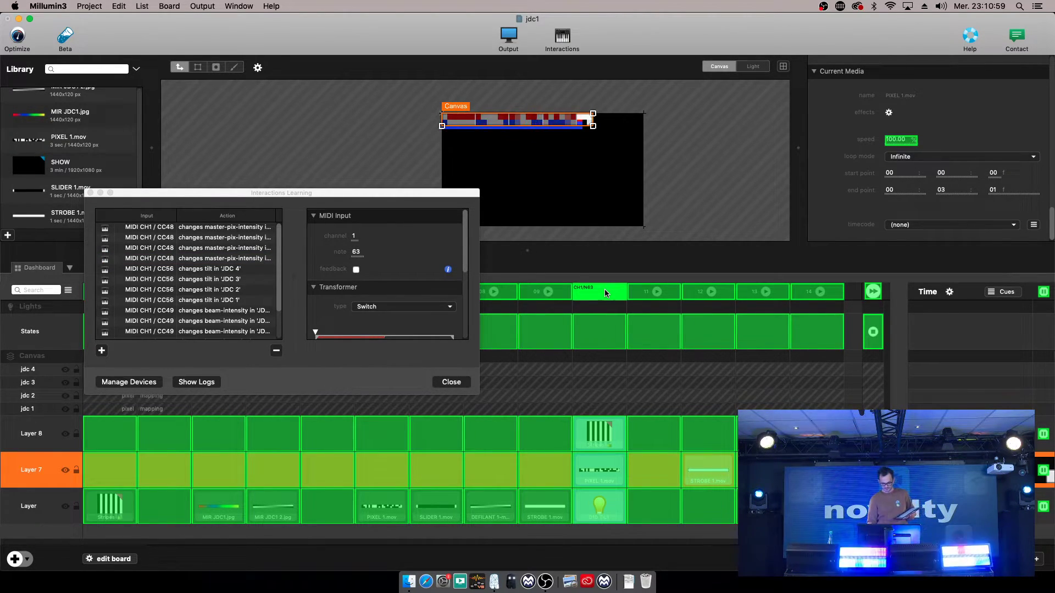
click(455, 384)
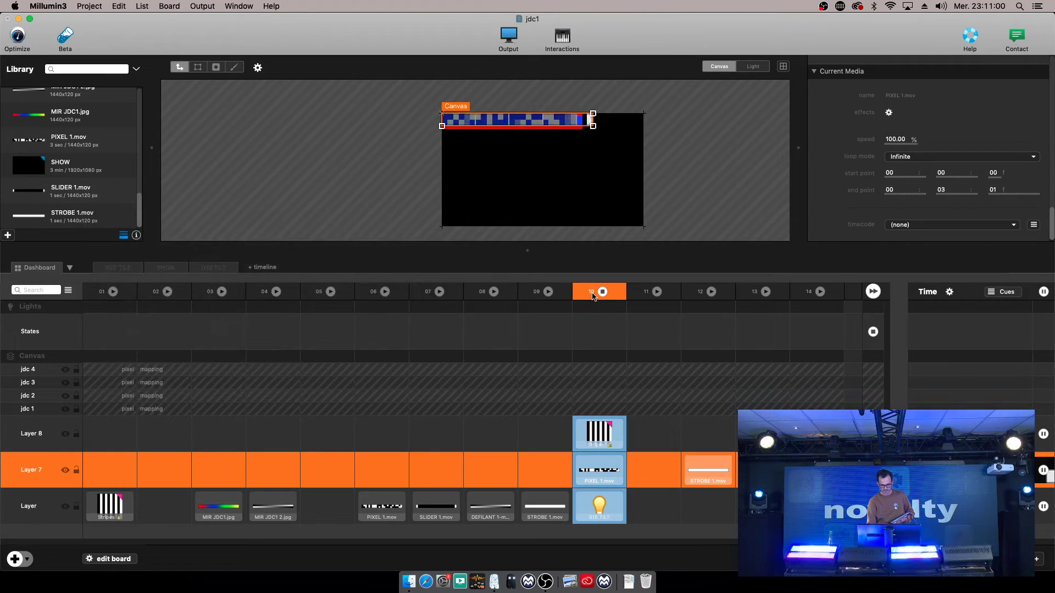
Play STROBE 1.mov from column 9, and black out the output by launching the empty columns 14 and 13.
click(547, 291)
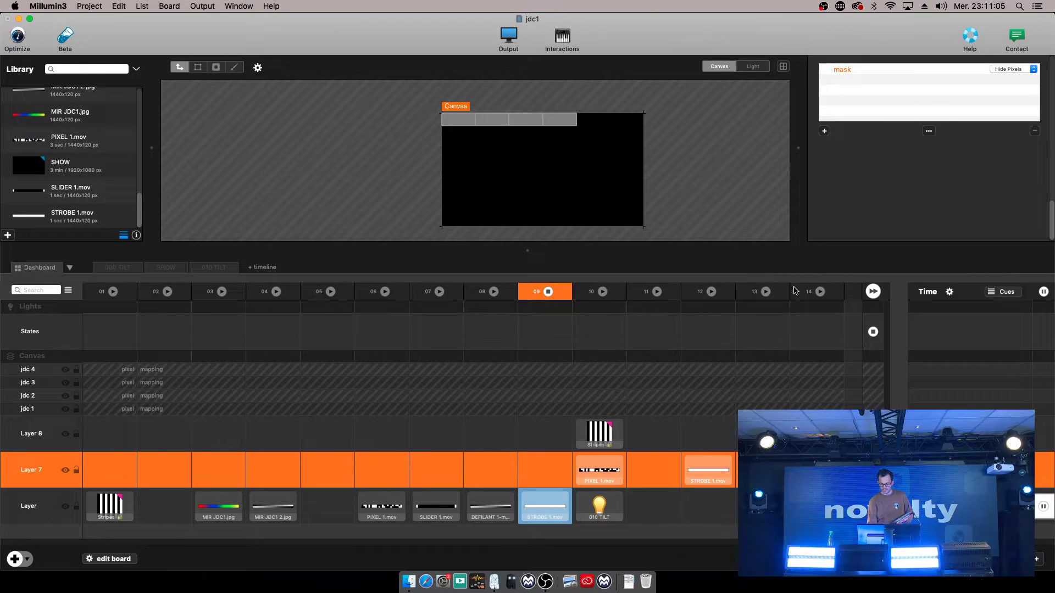
click(819, 292)
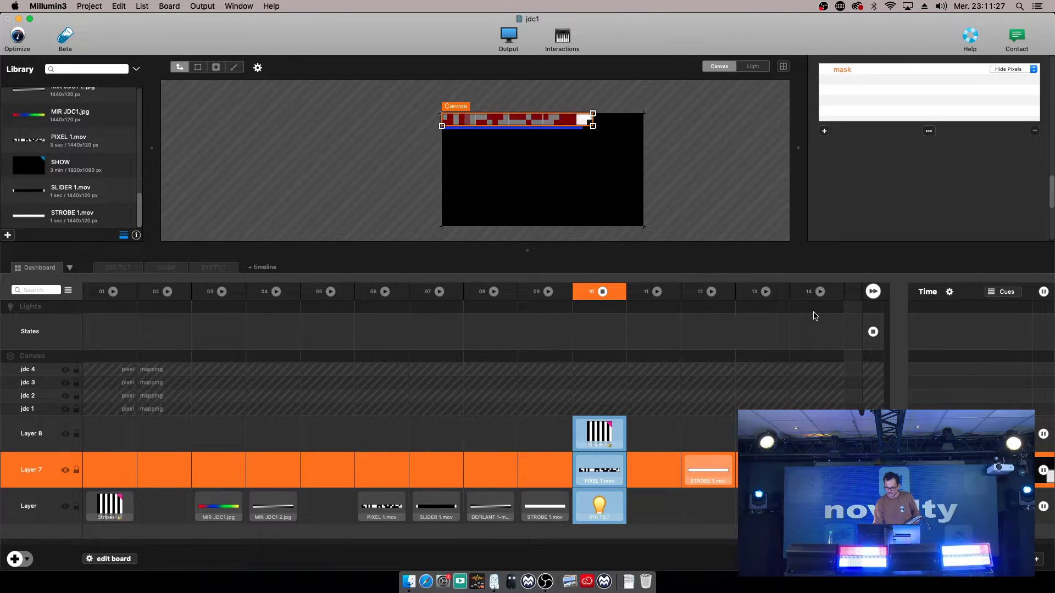
click(766, 291)
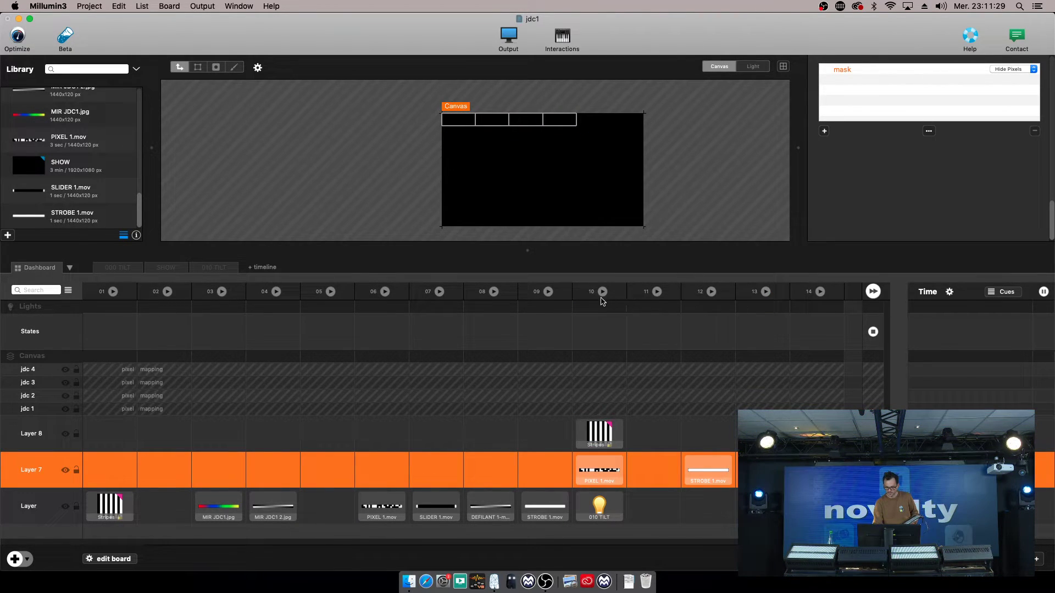
Enable board editing, title column 10 "T1" and colour-tag it yellow.
click(100, 559)
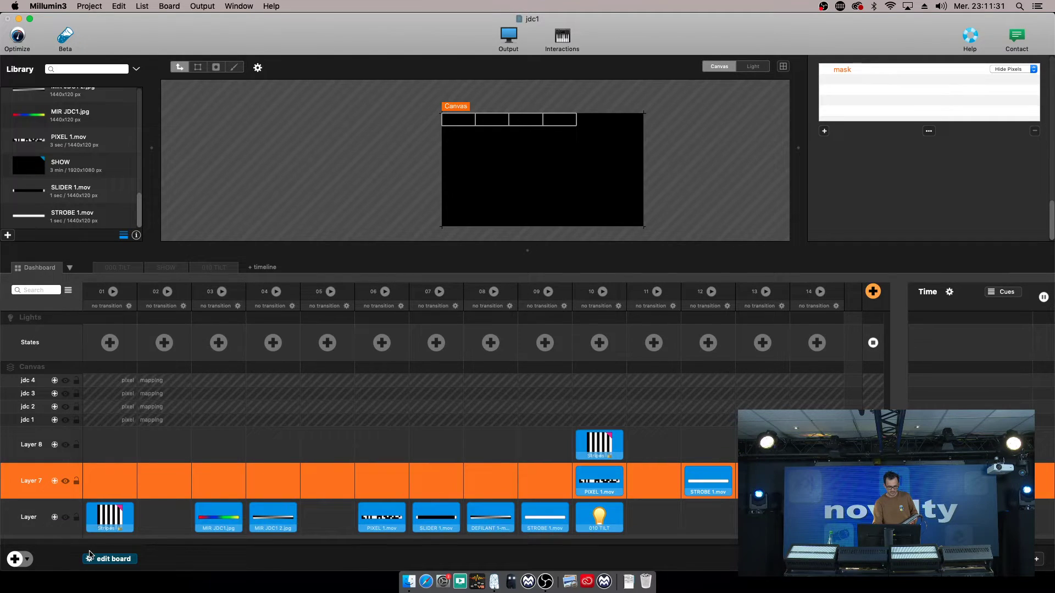
click(617, 307)
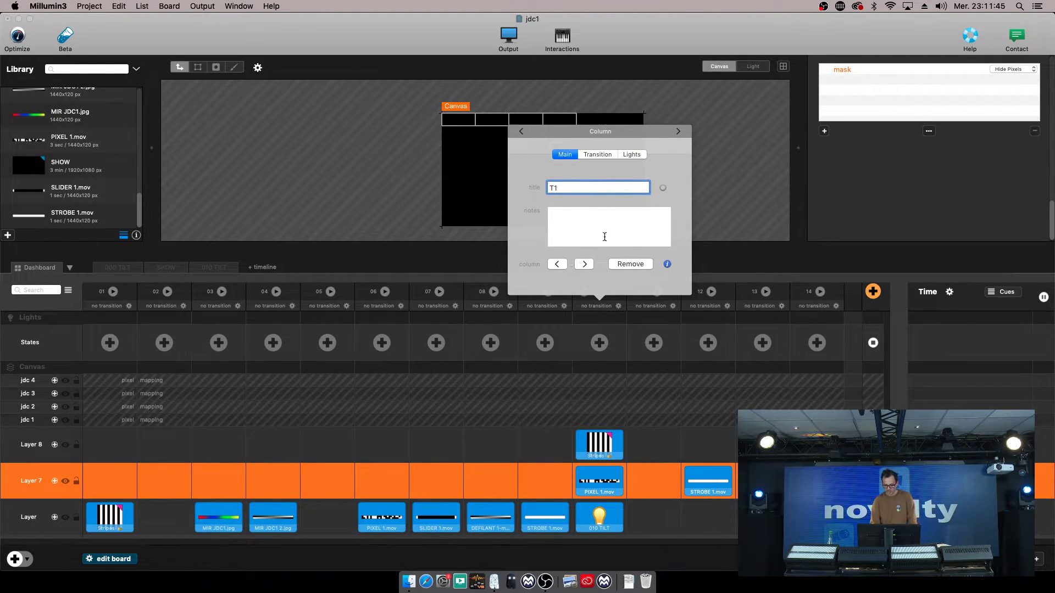
click(664, 191)
click(663, 209)
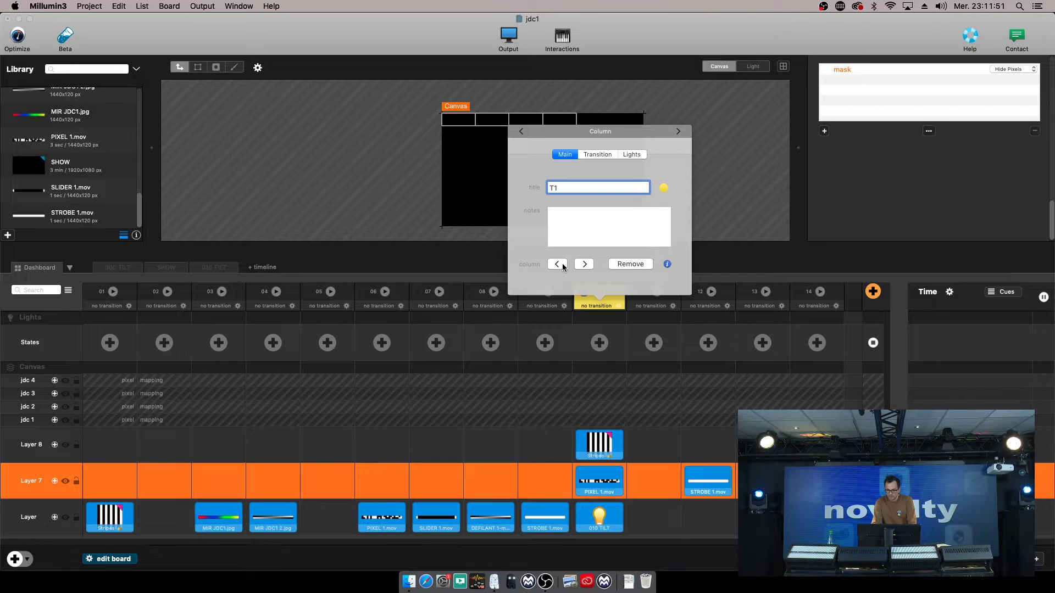
Set column T1's transition duration to 6 s and its Simple lights transition duration to 2 s.
click(593, 153)
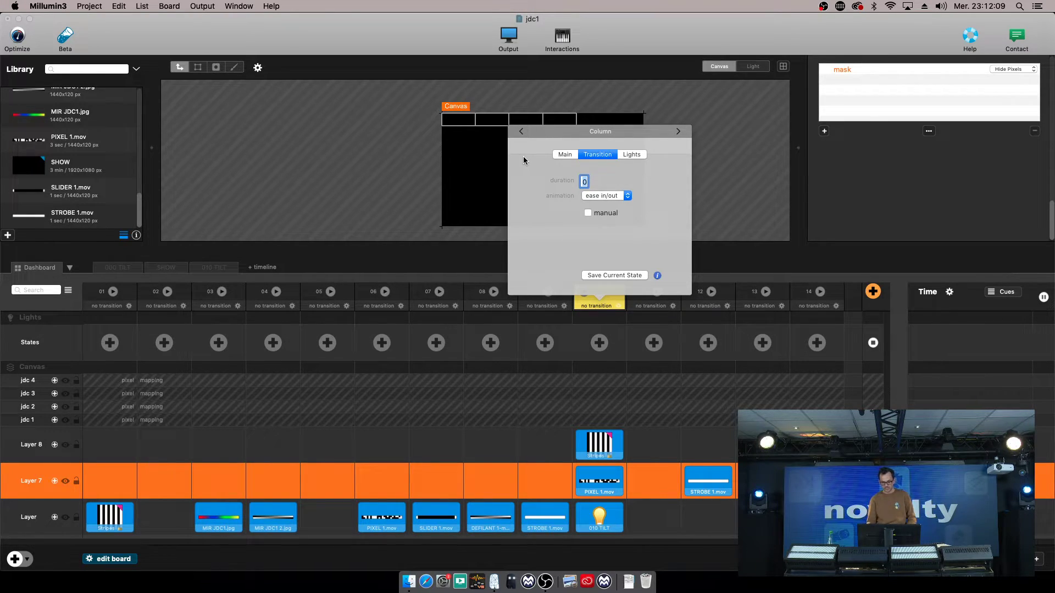
text(6)
key(Return)
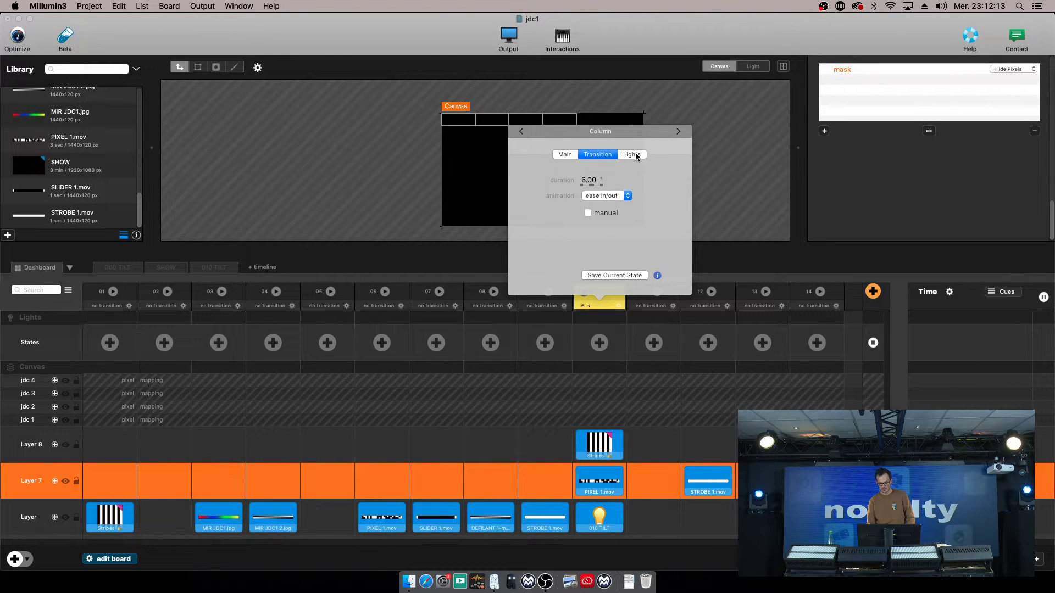
click(635, 155)
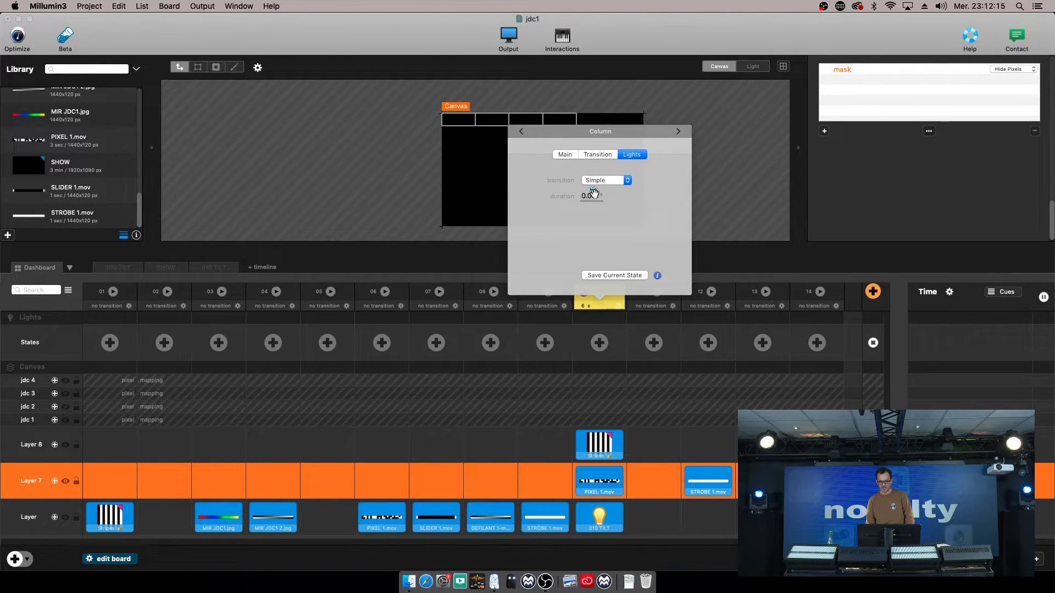
click(591, 196)
text(2)
key(Return)
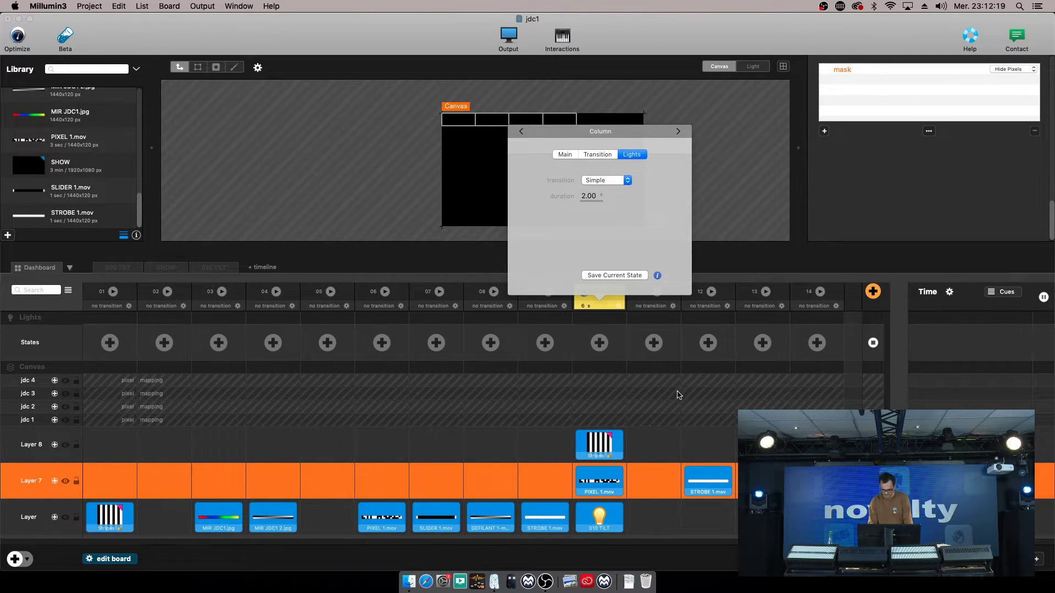
click(629, 331)
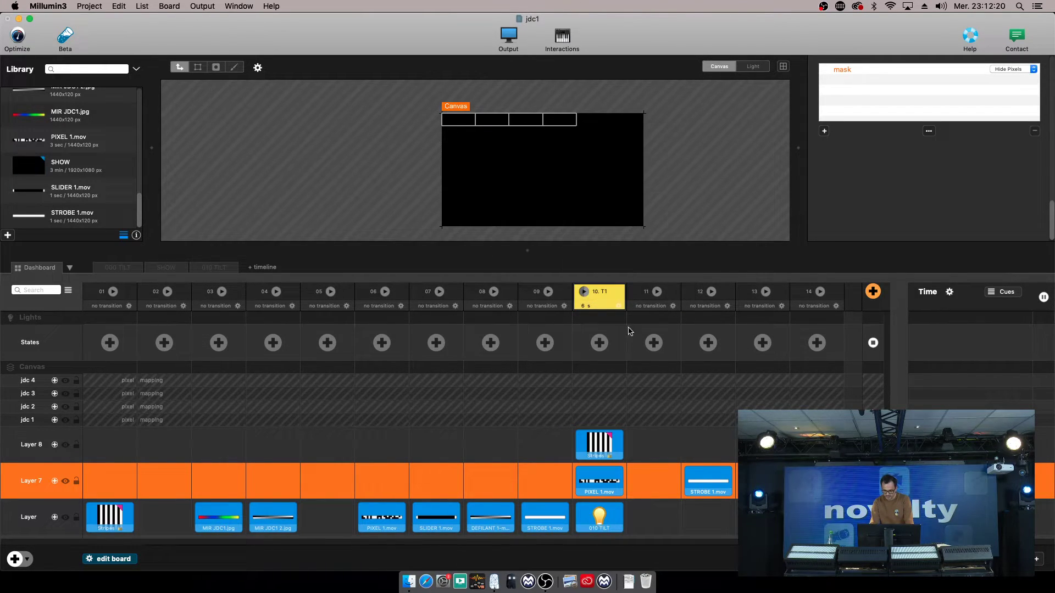
Launch column T1 to preview its timed transition and stop it again.
click(585, 293)
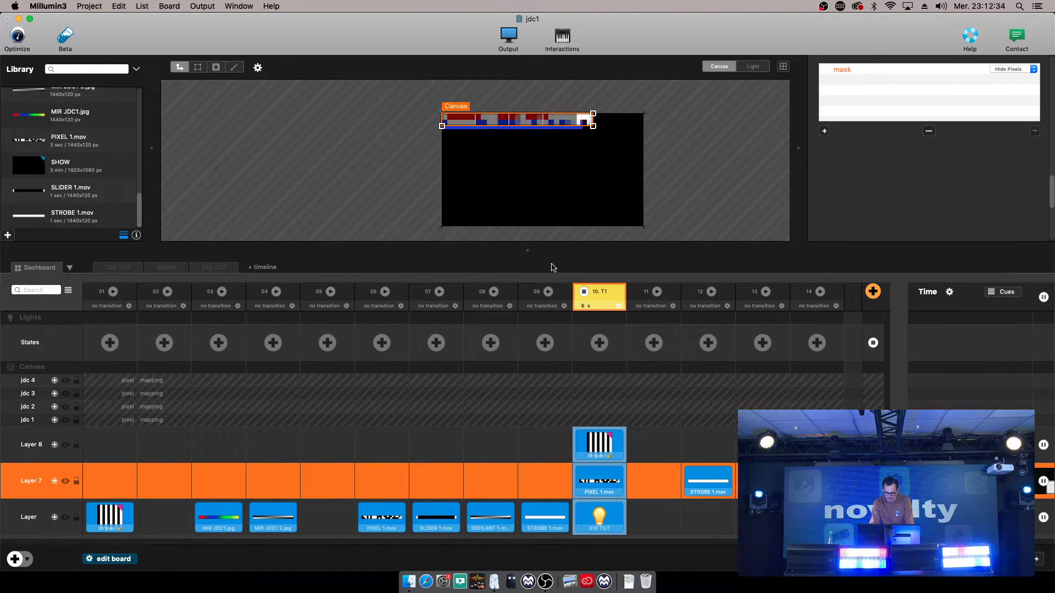
click(584, 292)
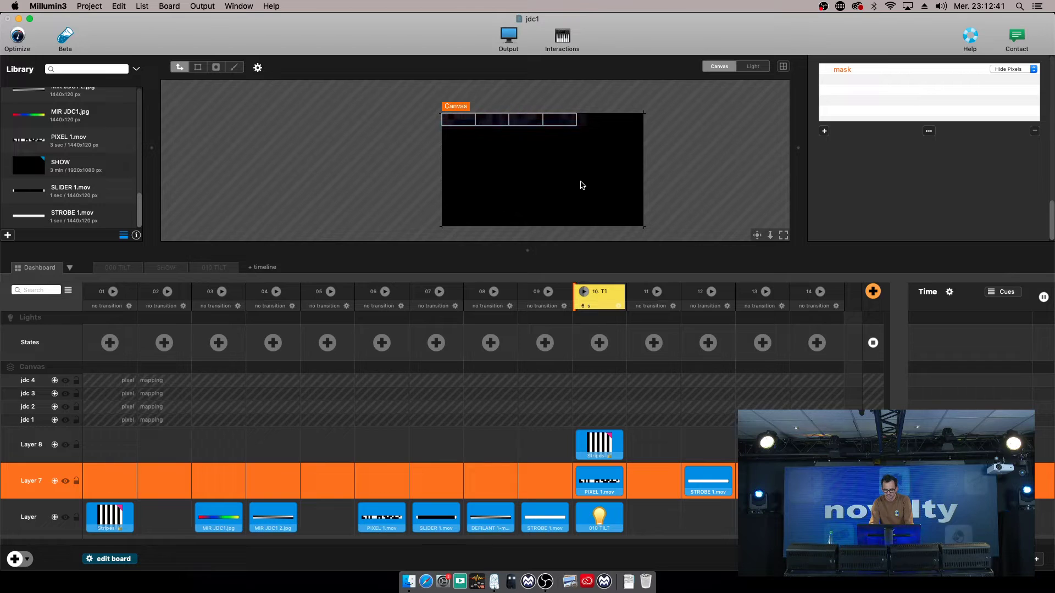
Switch column T1's lights transition to Up/Down and review its transition and main settings.
click(618, 307)
click(604, 181)
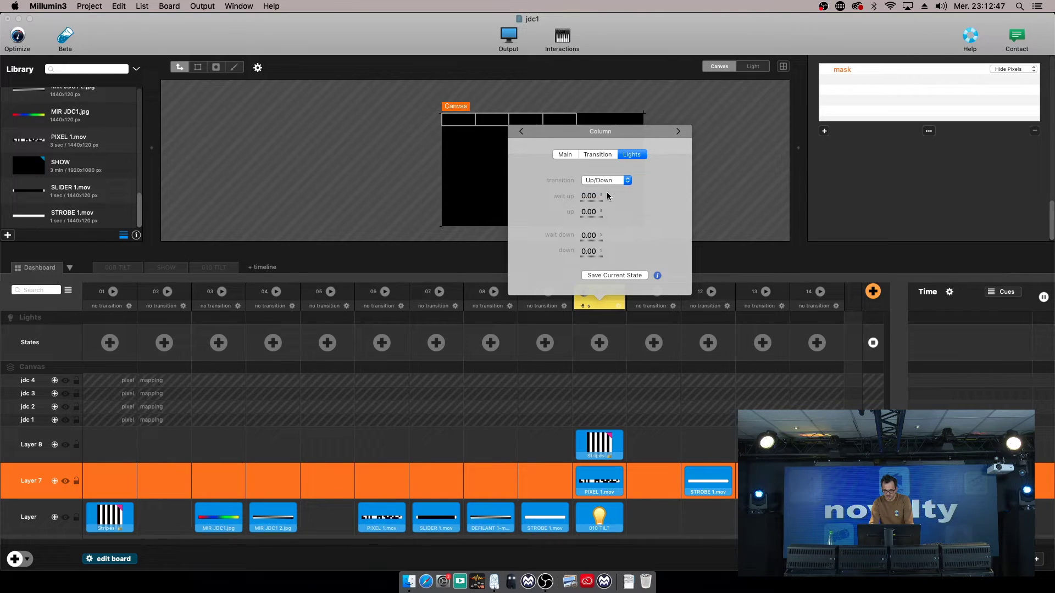
click(612, 180)
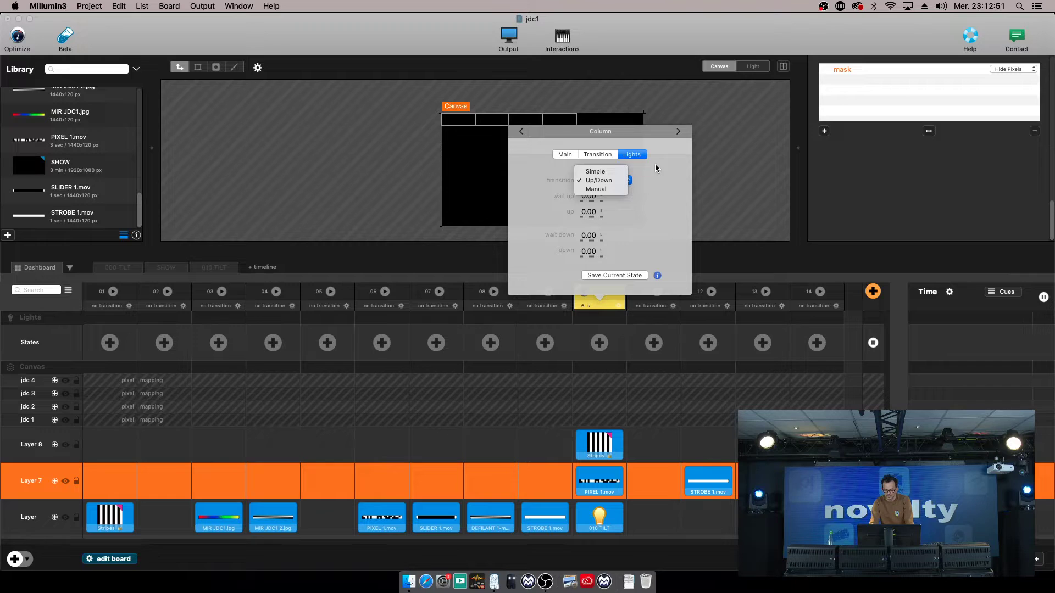
click(628, 161)
click(597, 154)
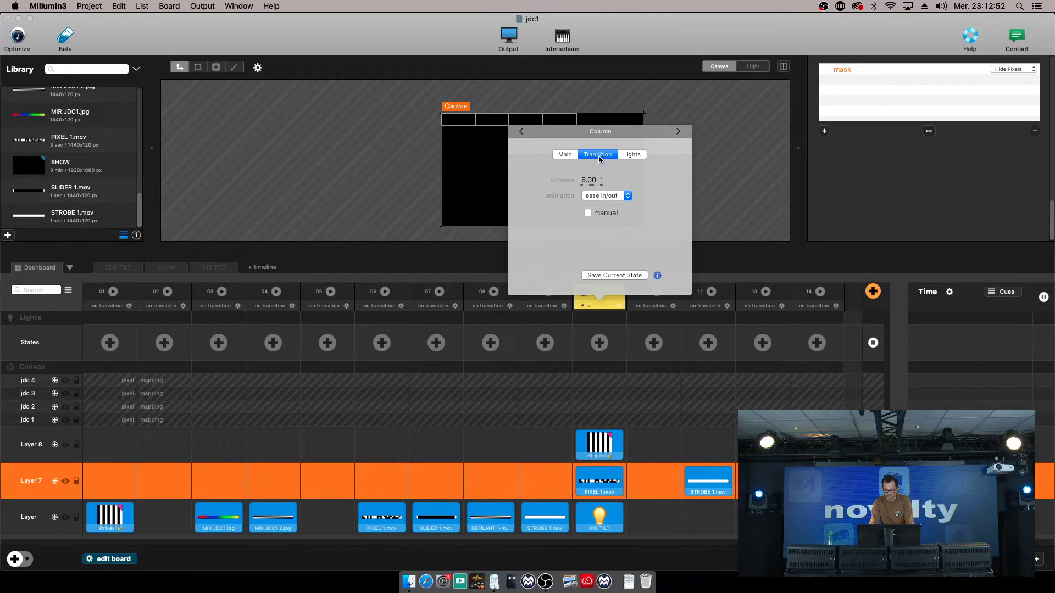
click(566, 154)
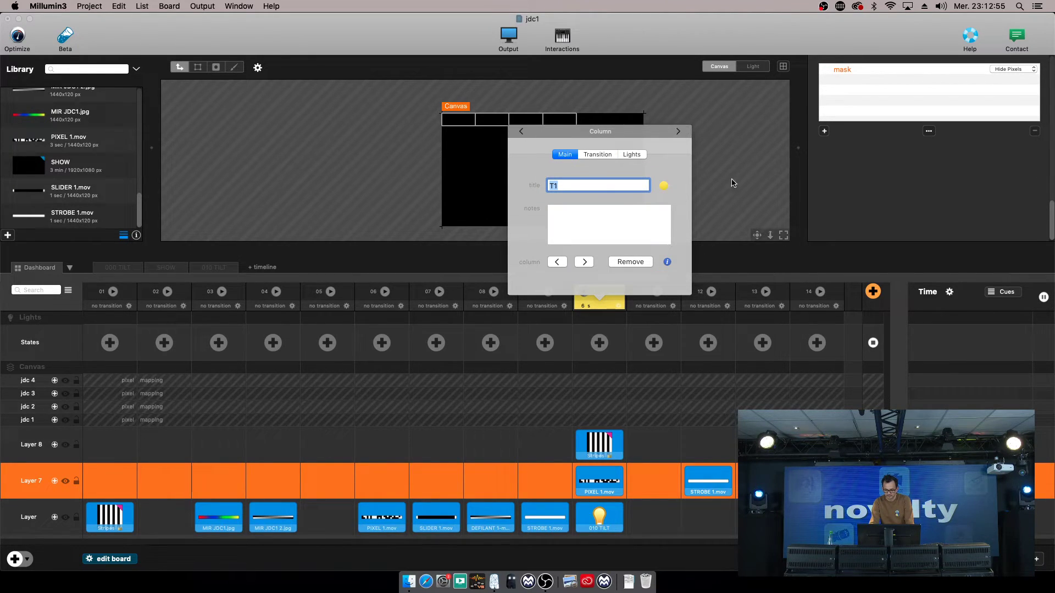
click(725, 194)
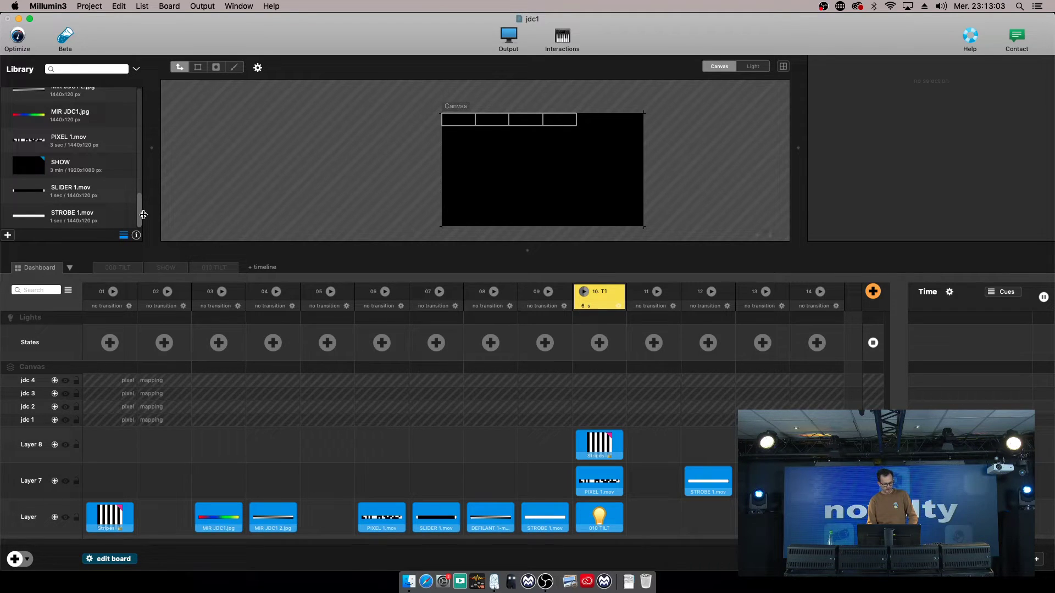
Create a new timeline and show its lights in the Light view.
click(115, 267)
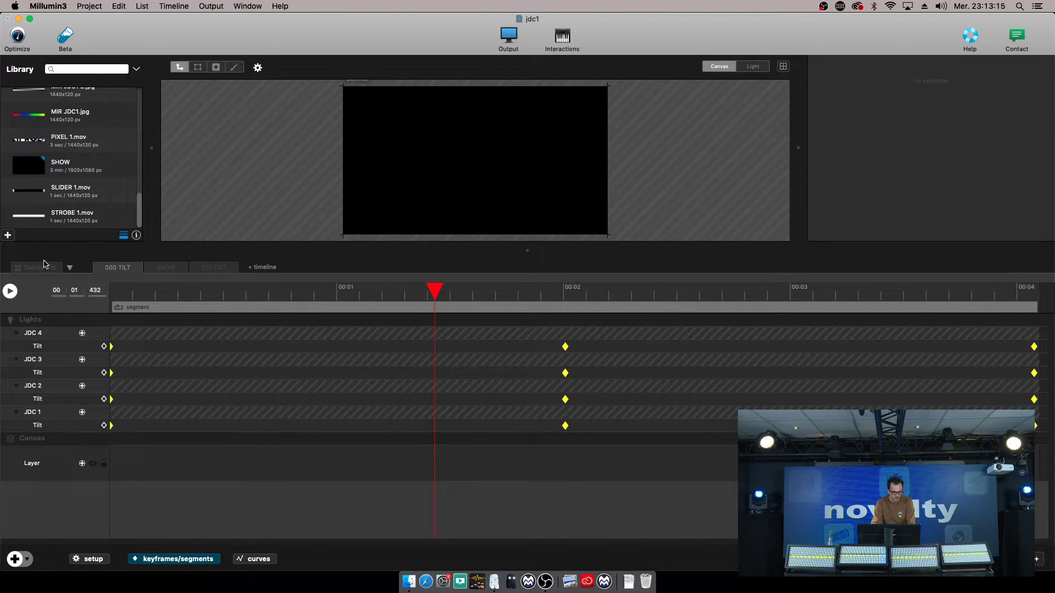
click(262, 268)
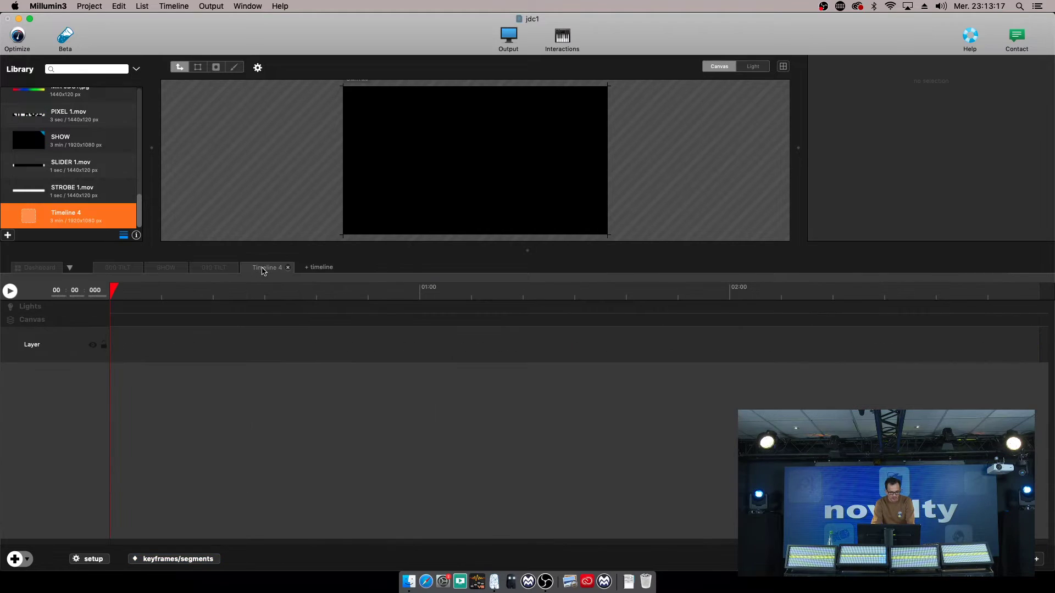
click(33, 309)
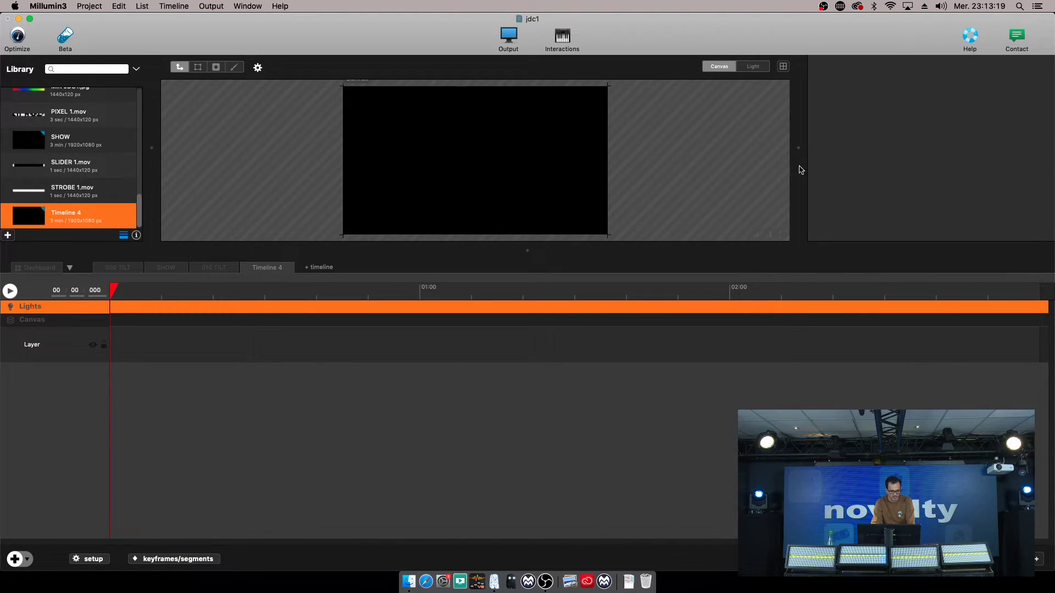
click(750, 68)
drag(568, 132, 413, 187)
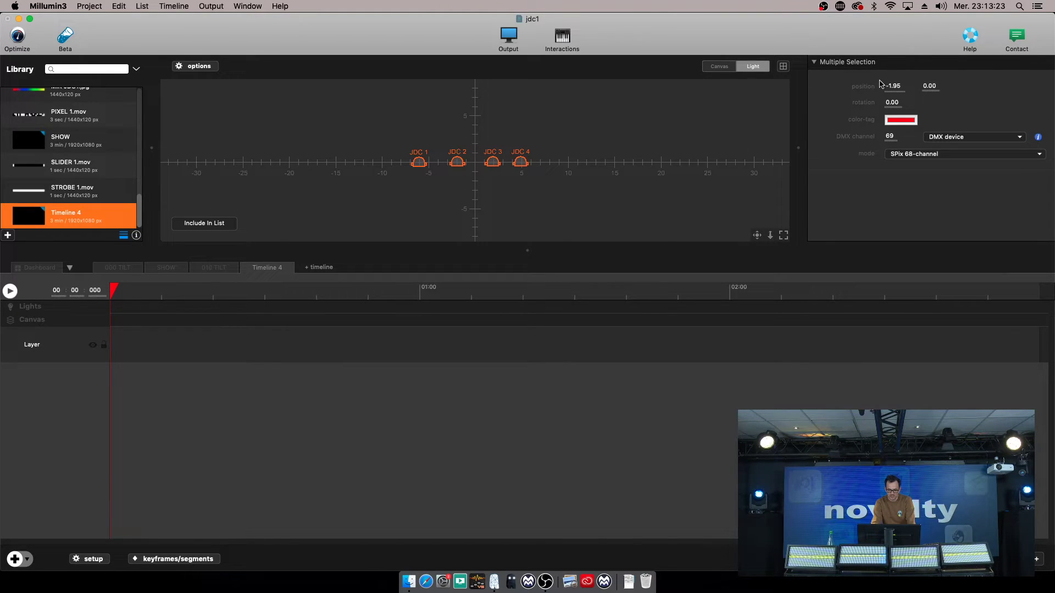
mouse_move(520, 162)
mouse_down()
mouse_move(464, 256)
mouse_move(432, 275)
mouse_move(525, 149)
mouse_move(521, 162)
mouse_up()
click(524, 139)
Include fixtures JDC 1, JDC 2, JDC 3 and JDC 4 one by one in the new timeline's Lights list.
click(420, 163)
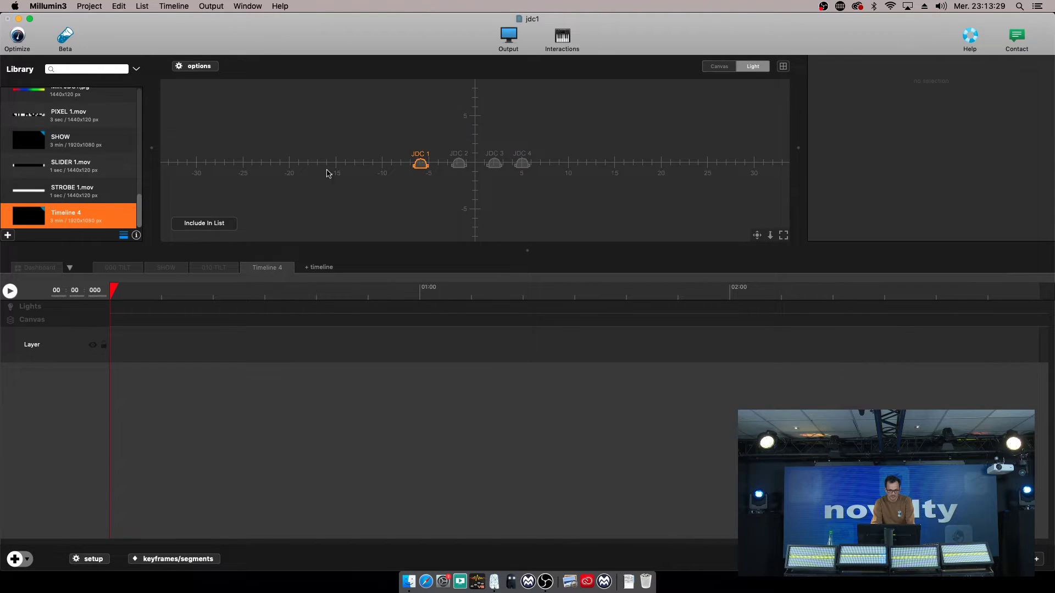
click(207, 223)
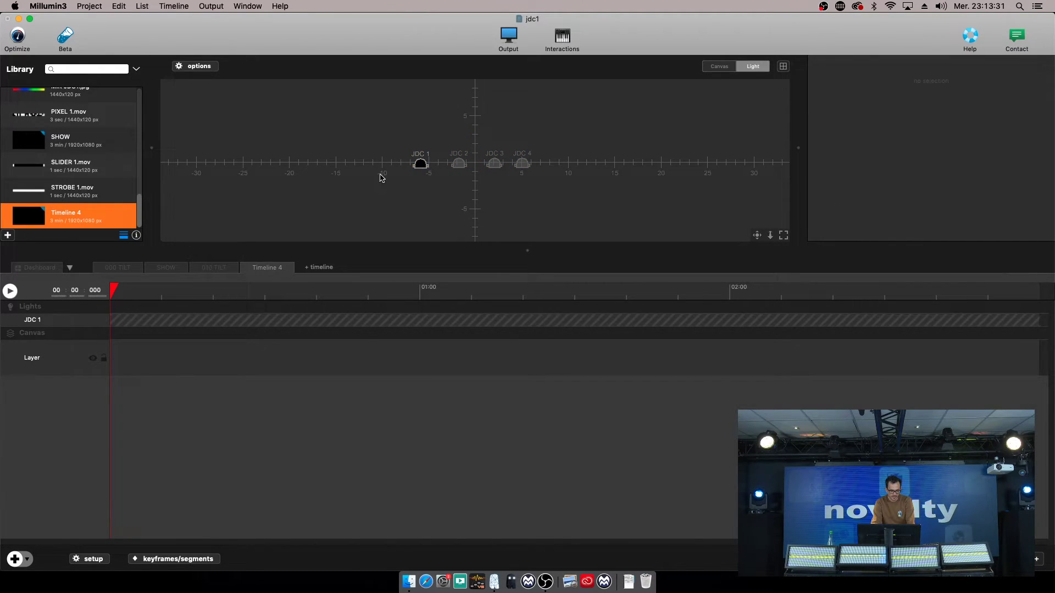
click(459, 163)
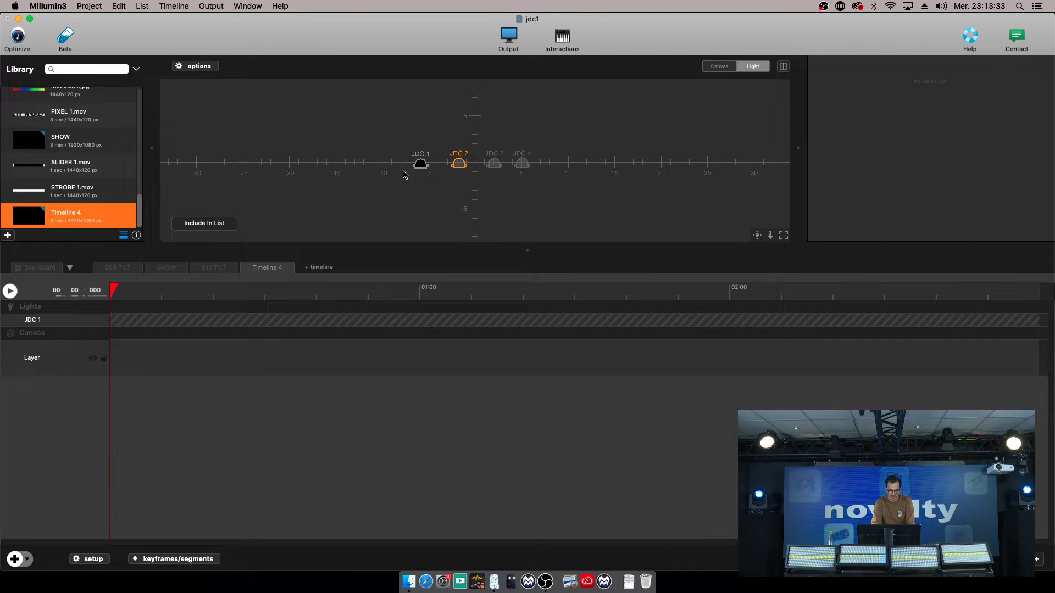
click(206, 223)
click(494, 163)
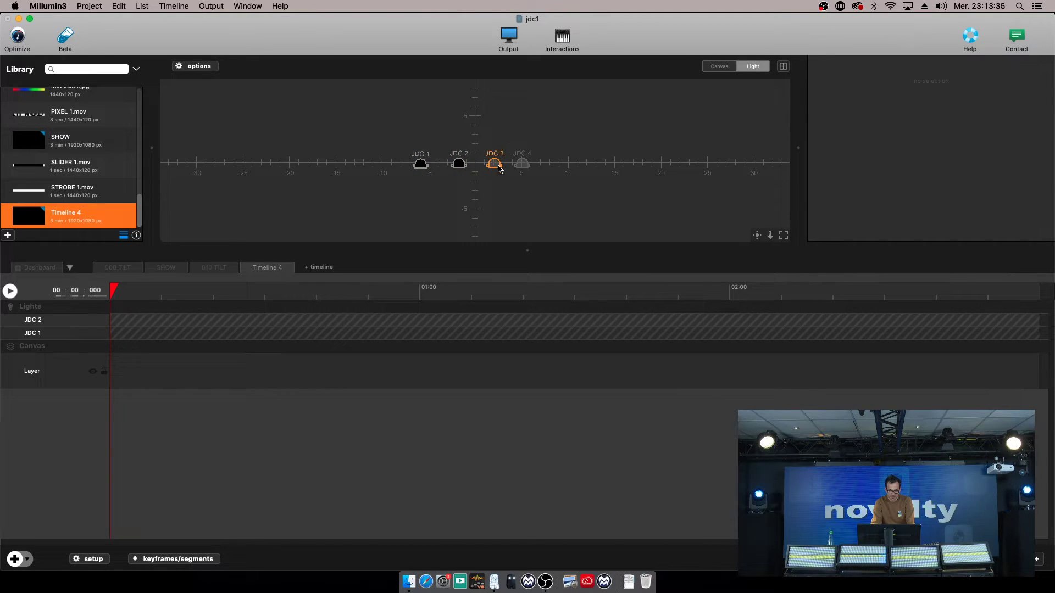
click(222, 225)
click(522, 163)
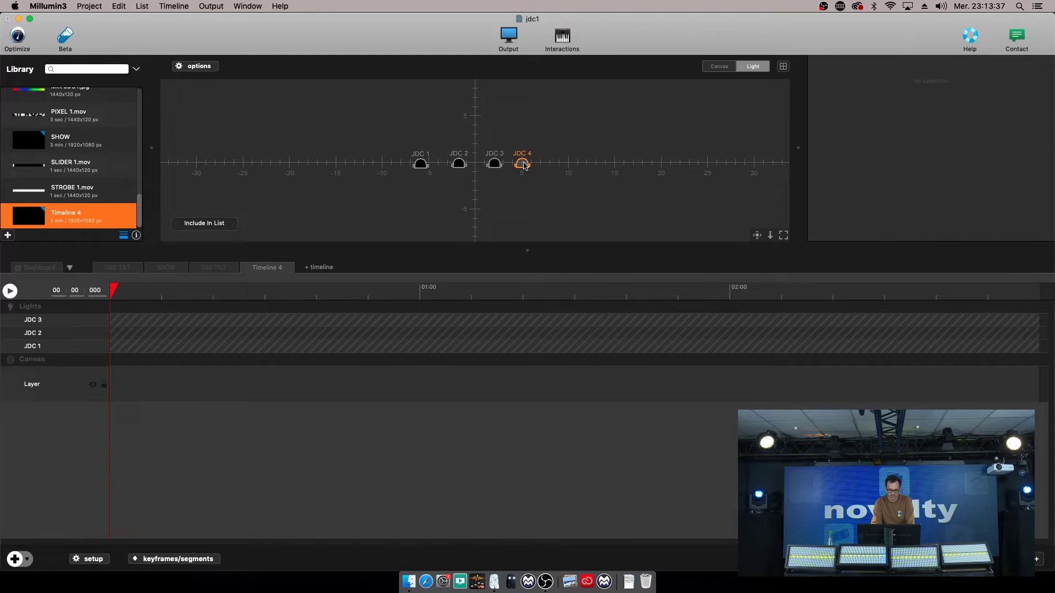
click(192, 225)
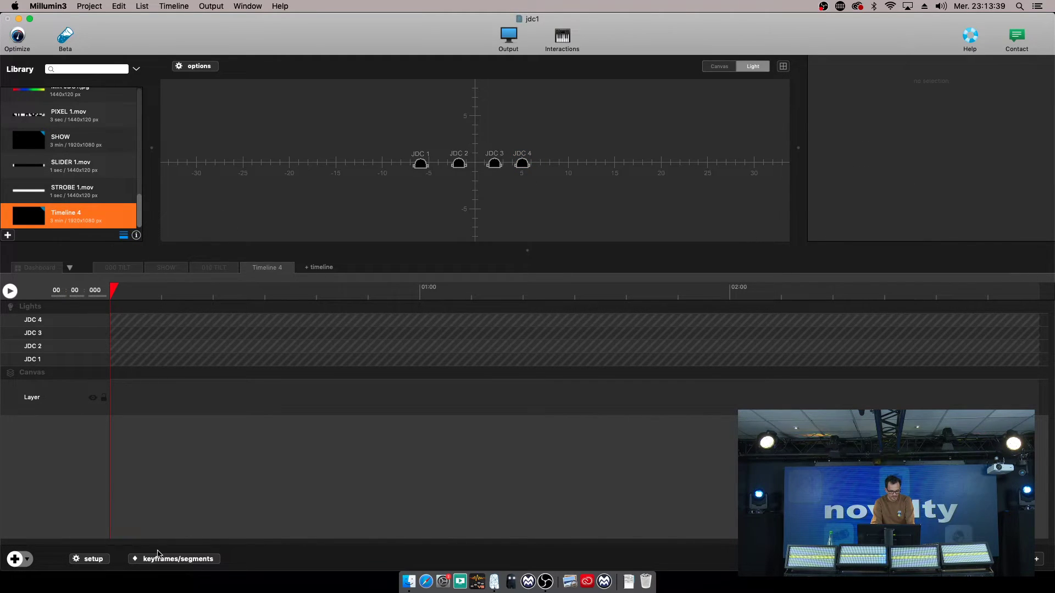
Show the timeline's keyframes and segments, and add a Beam Intensity track to fixture JDC 4.
click(159, 559)
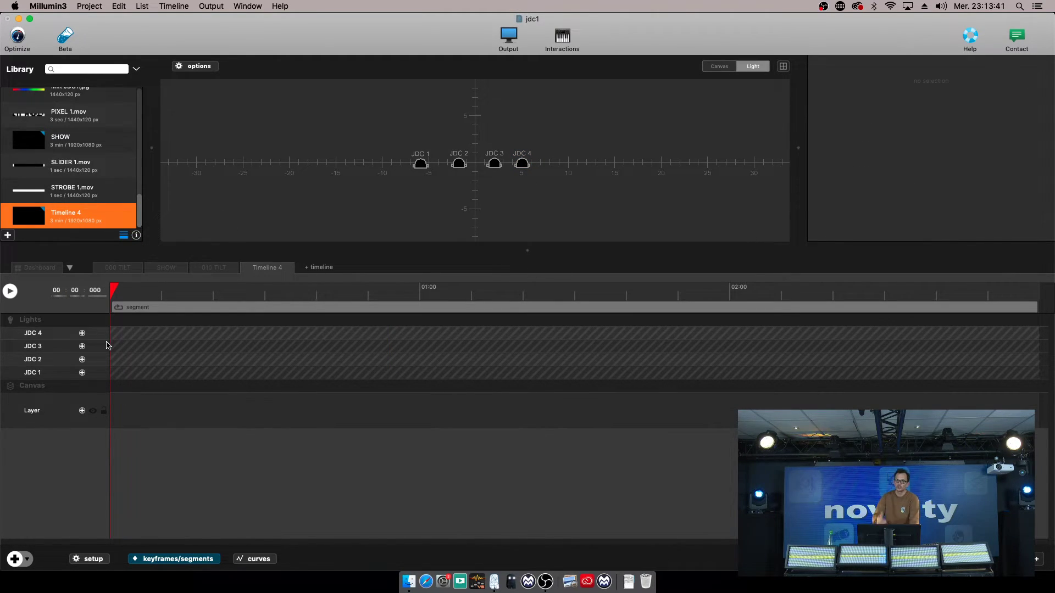
click(82, 333)
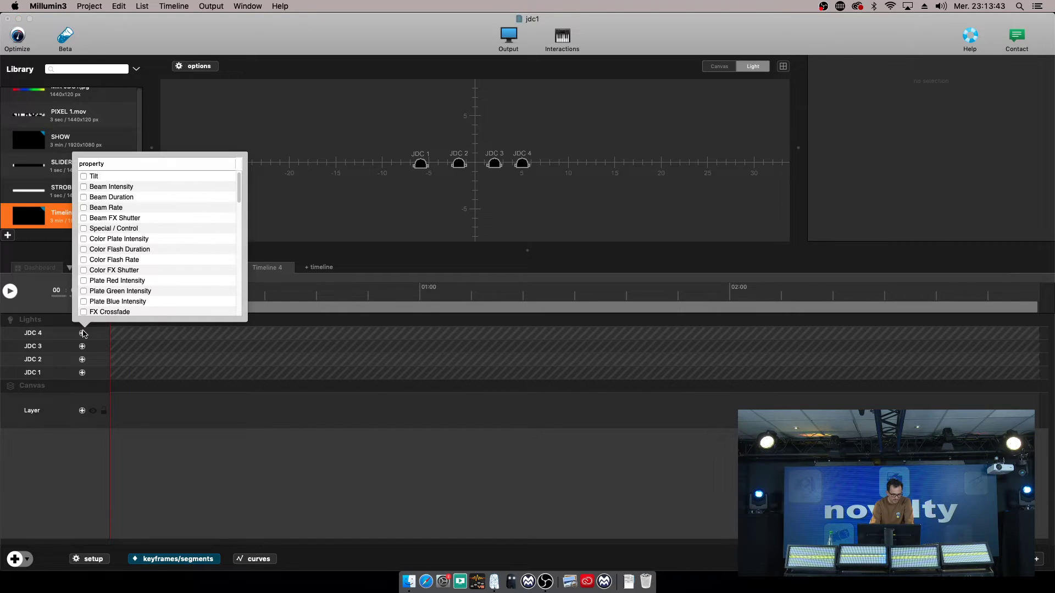
scroll(154, 275, down, 20)
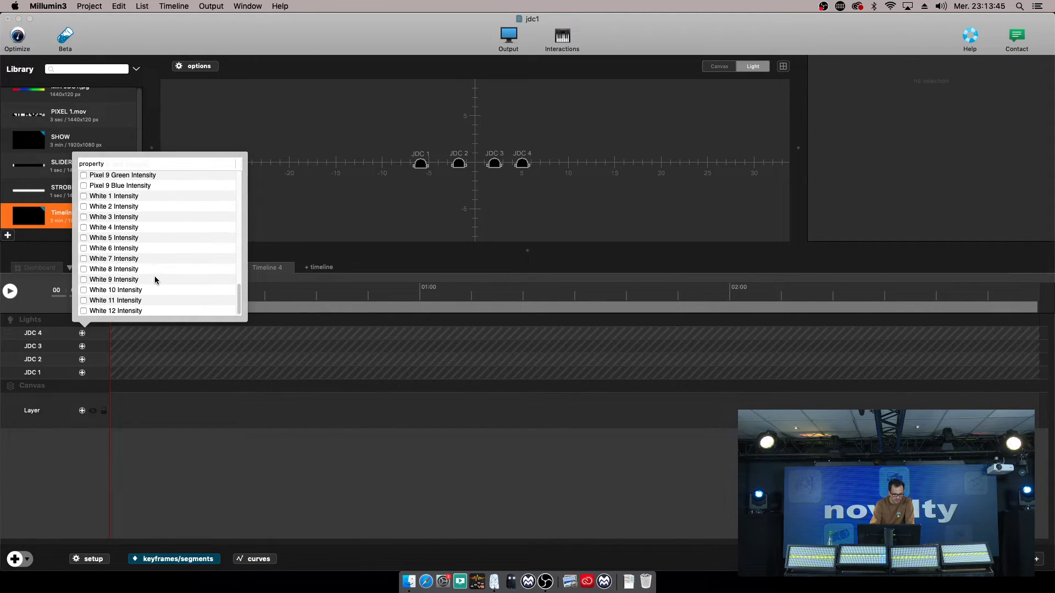
scroll(155, 281, up, 20)
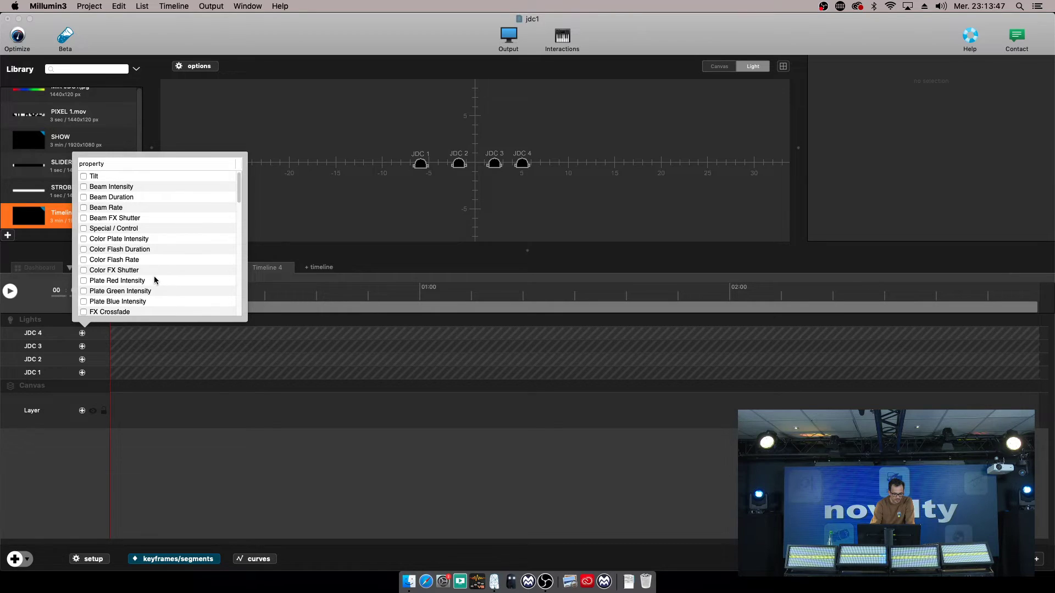
click(102, 188)
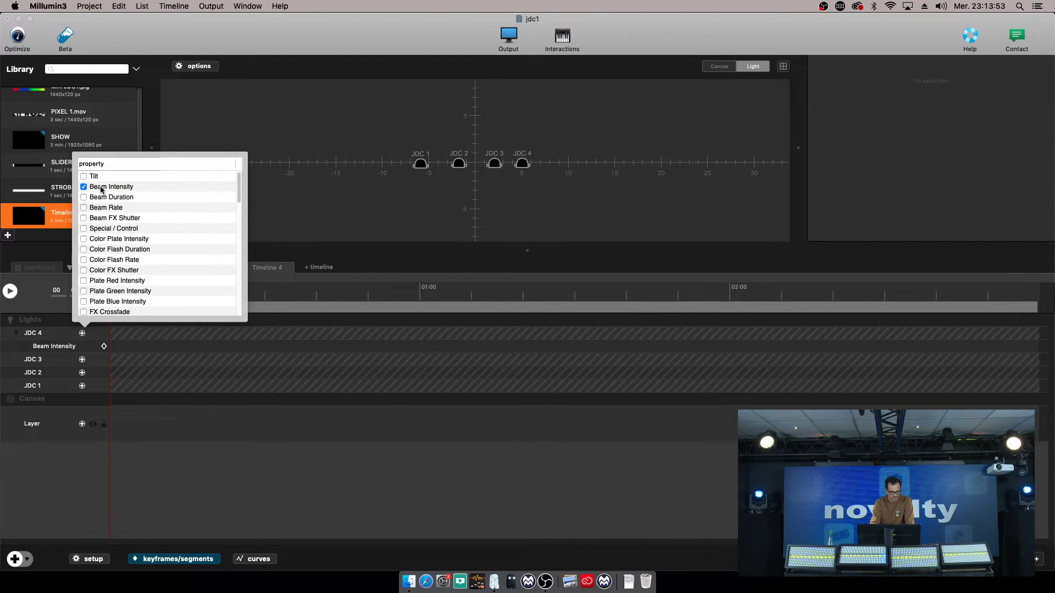
click(85, 503)
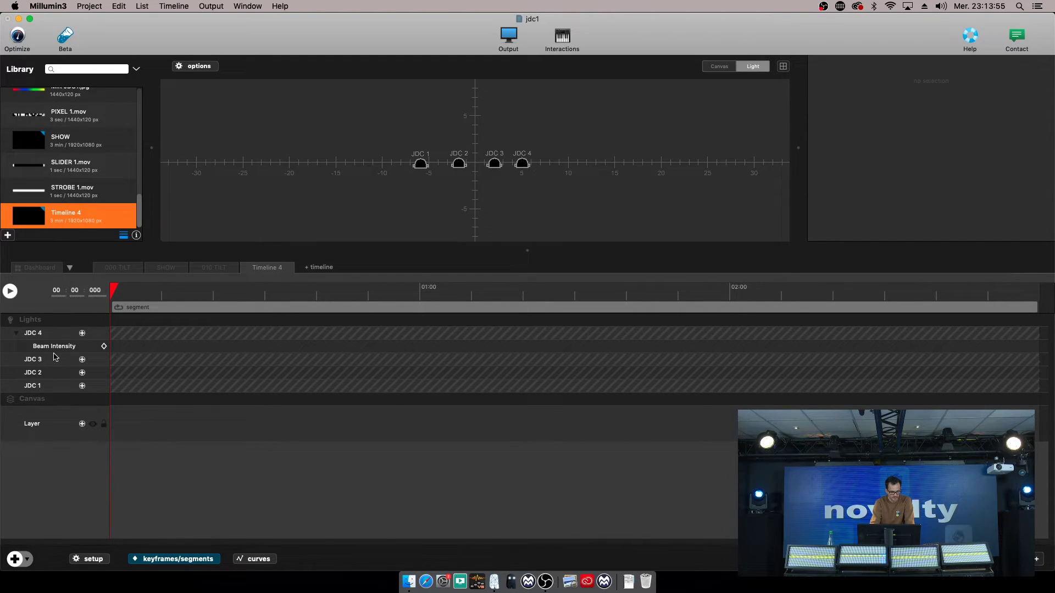
Keyframe JDC 4's Beam Intensity at 27 % at the start of the timeline.
click(56, 352)
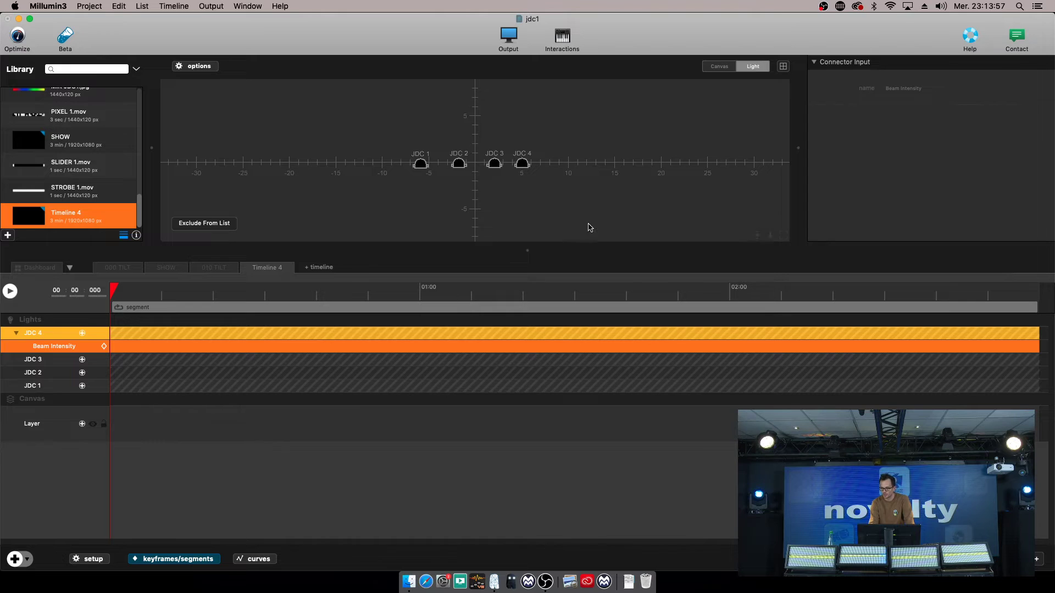
click(42, 335)
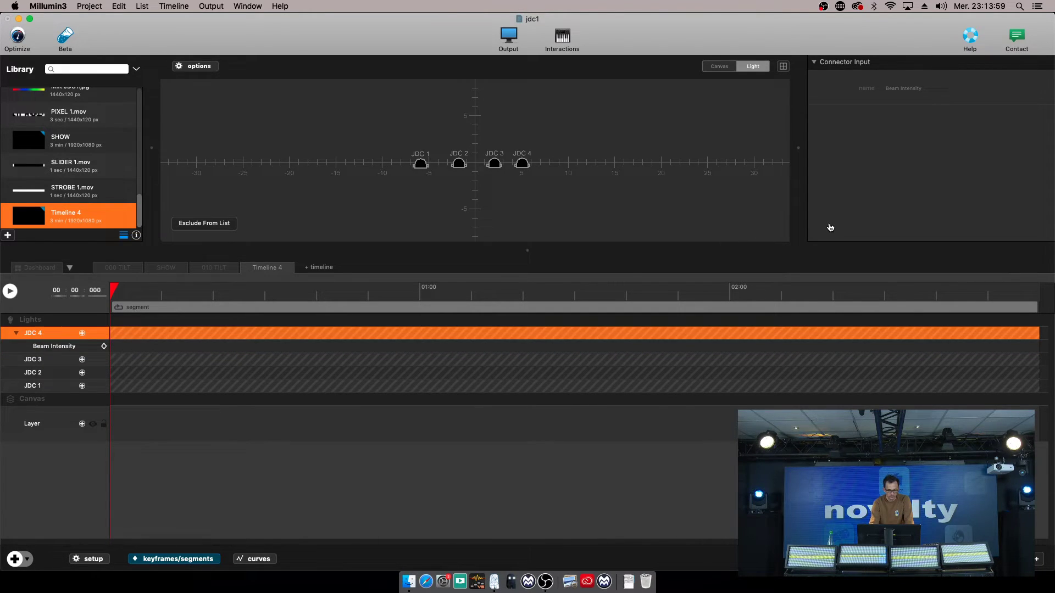
scroll(959, 165, down, 5)
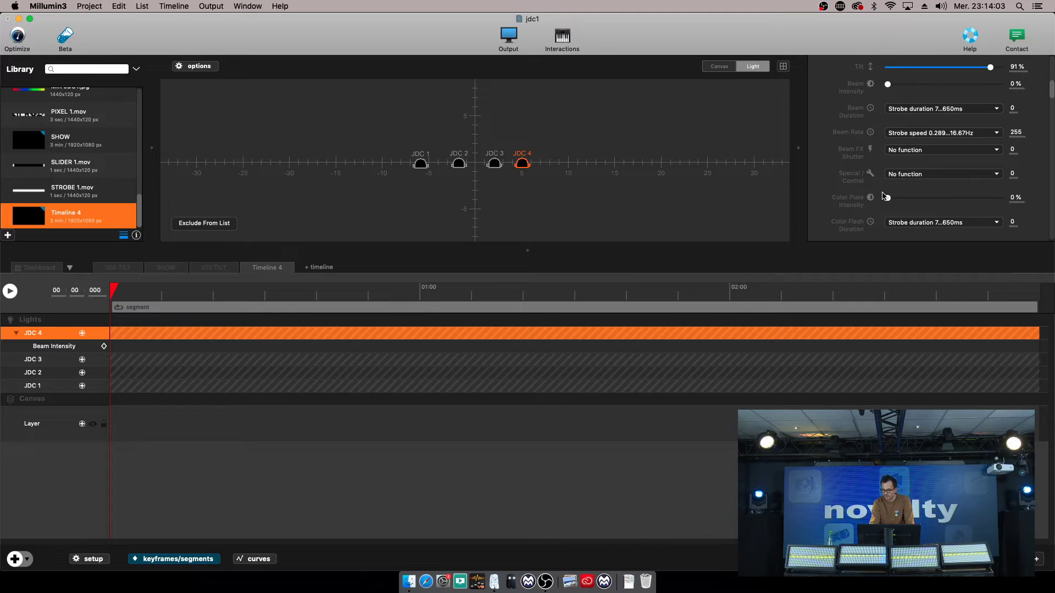
scroll(894, 186, up, 1)
scroll(894, 176, up, 2)
drag(887, 102, 921, 105)
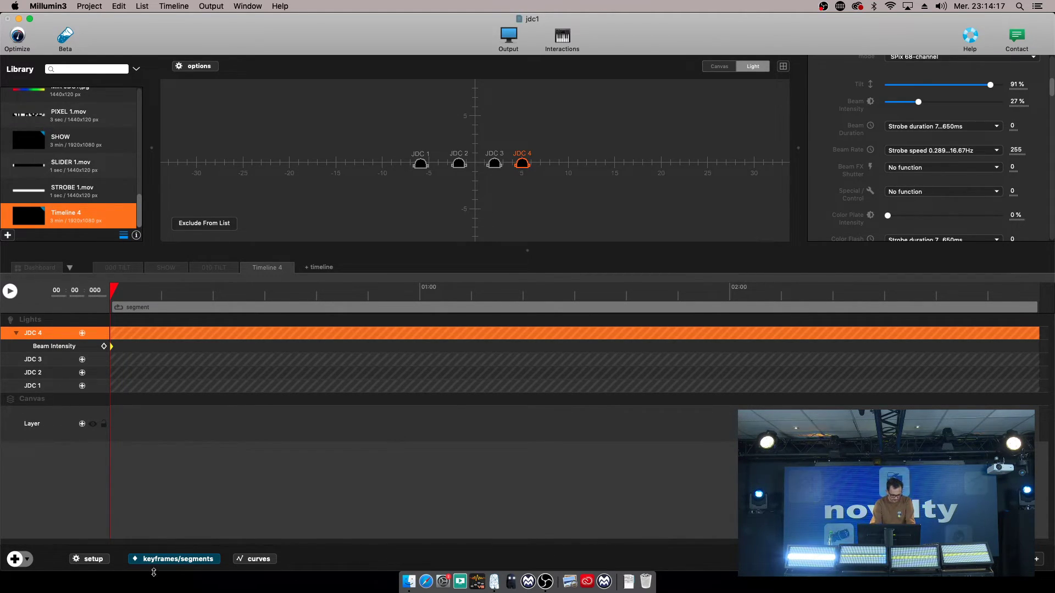
Set the timeline's duration to 500 ms in its setup.
click(102, 563)
click(138, 462)
text(0)
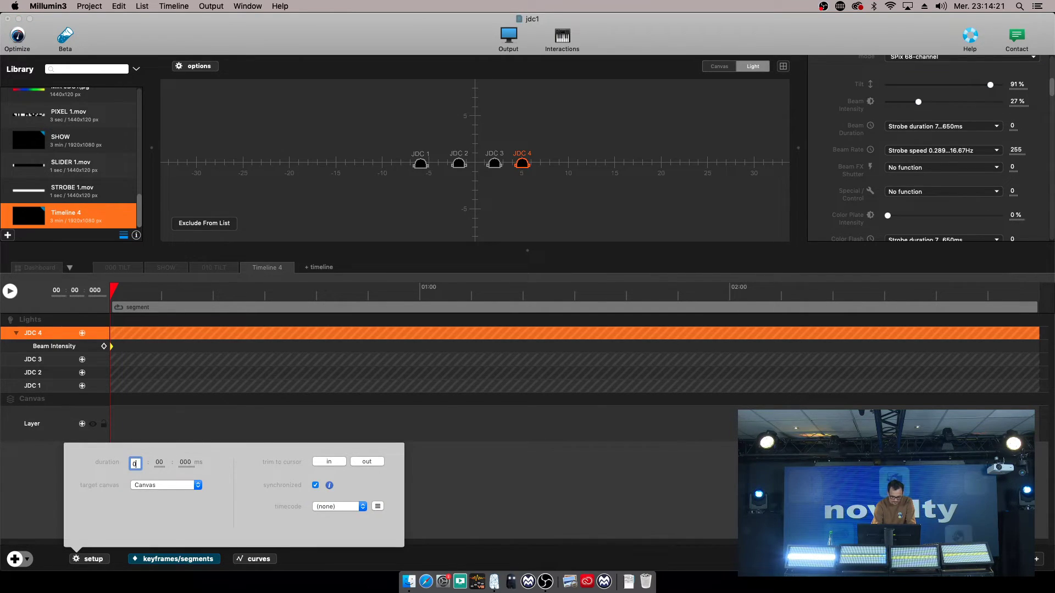
click(184, 461)
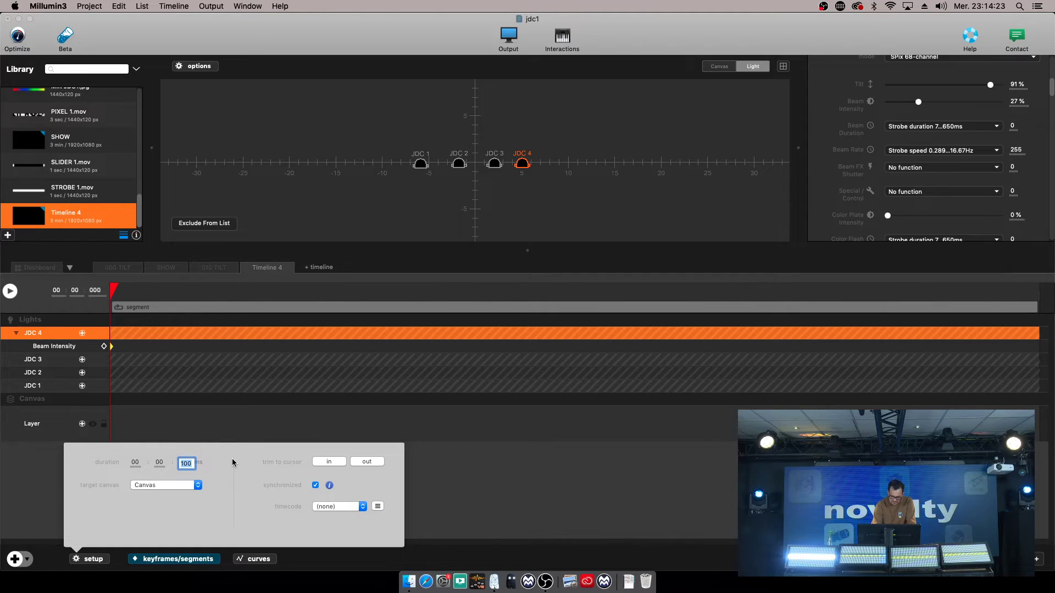
text(50)
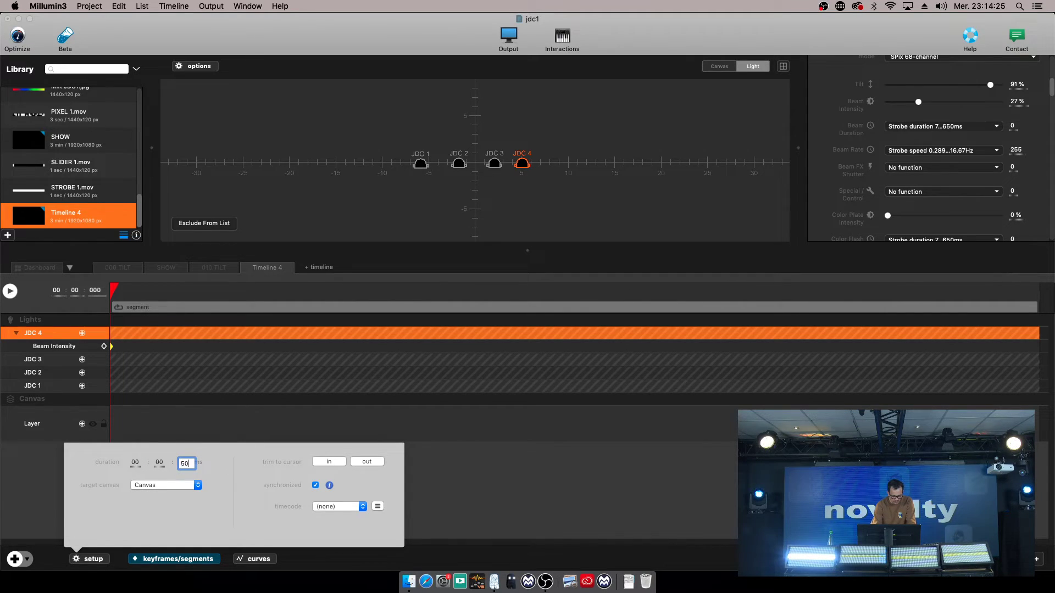
key(Return)
click(298, 400)
Keyframe JDC 4's Beam Intensity at 0 % at the 500 ms end, and play the loop to check the fade.
drag(341, 295, 1040, 294)
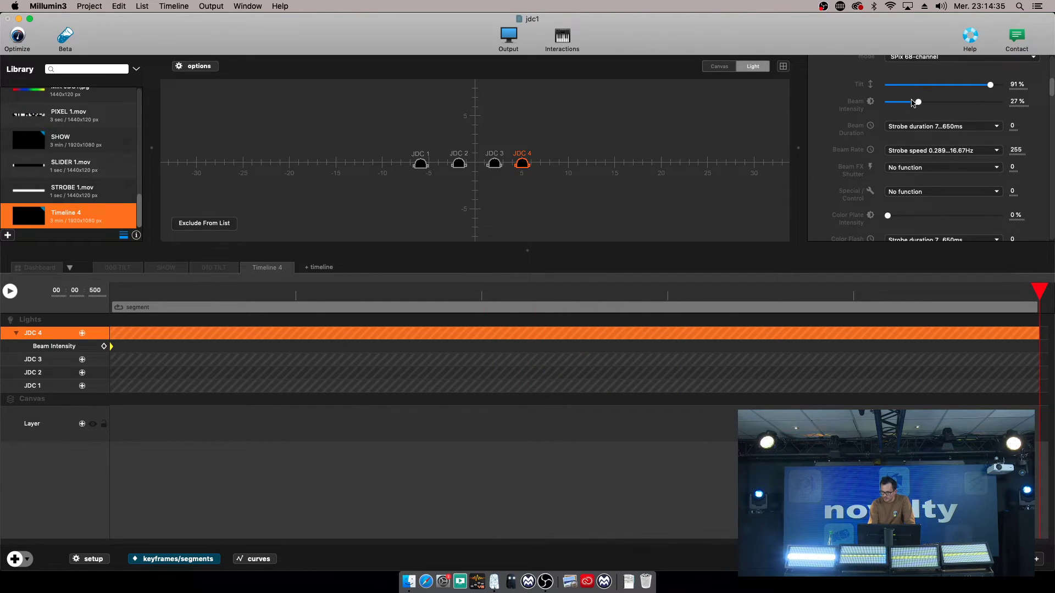
drag(918, 104, 799, 112)
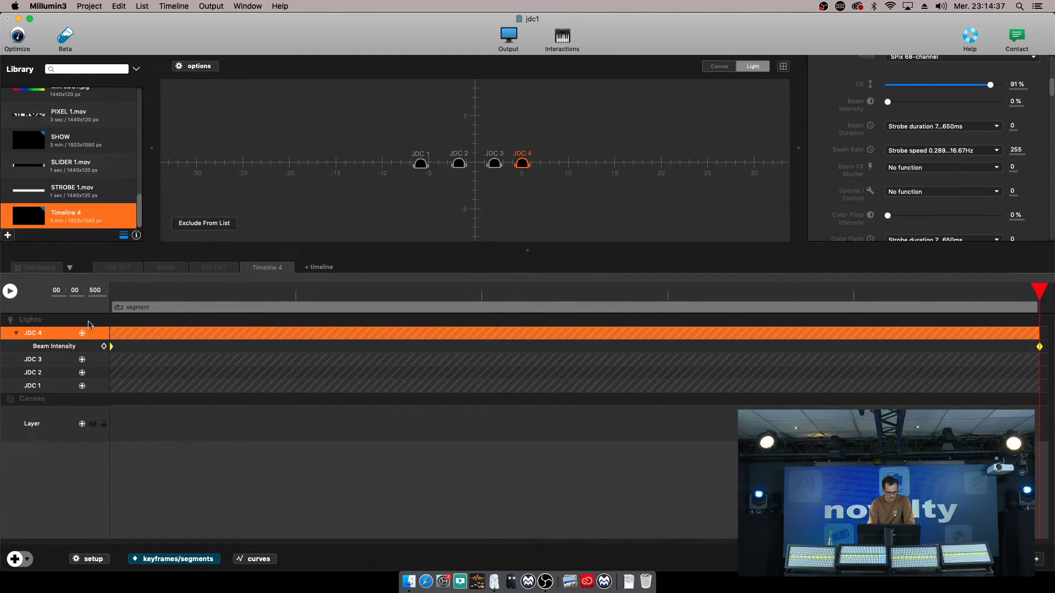
click(9, 292)
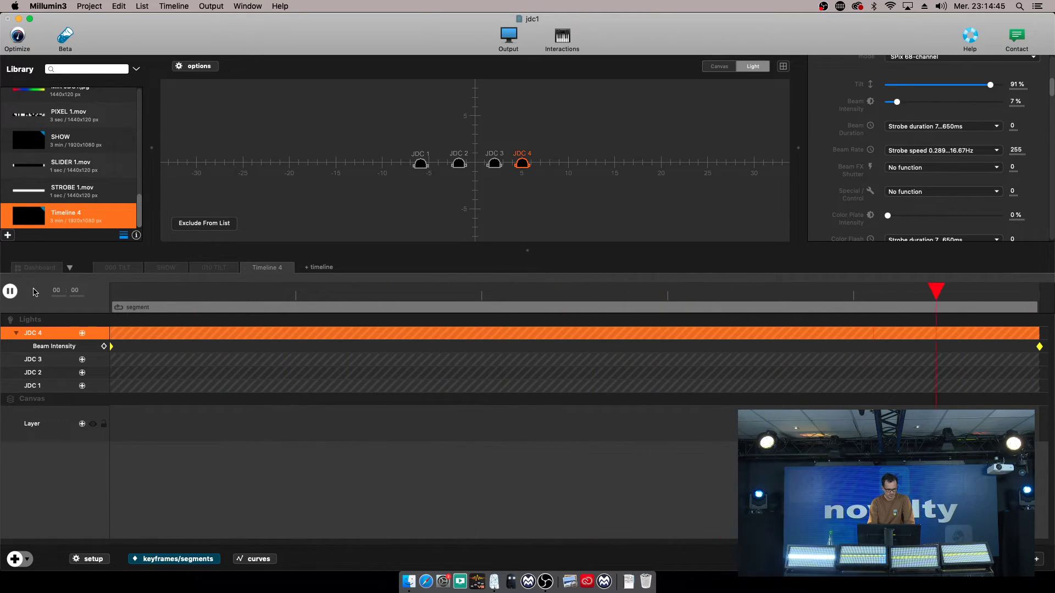
click(9, 291)
Raise JDC 4's opening Beam Intensity keyframe to 100 %, play the loop and return to the start.
drag(183, 293, 100, 305)
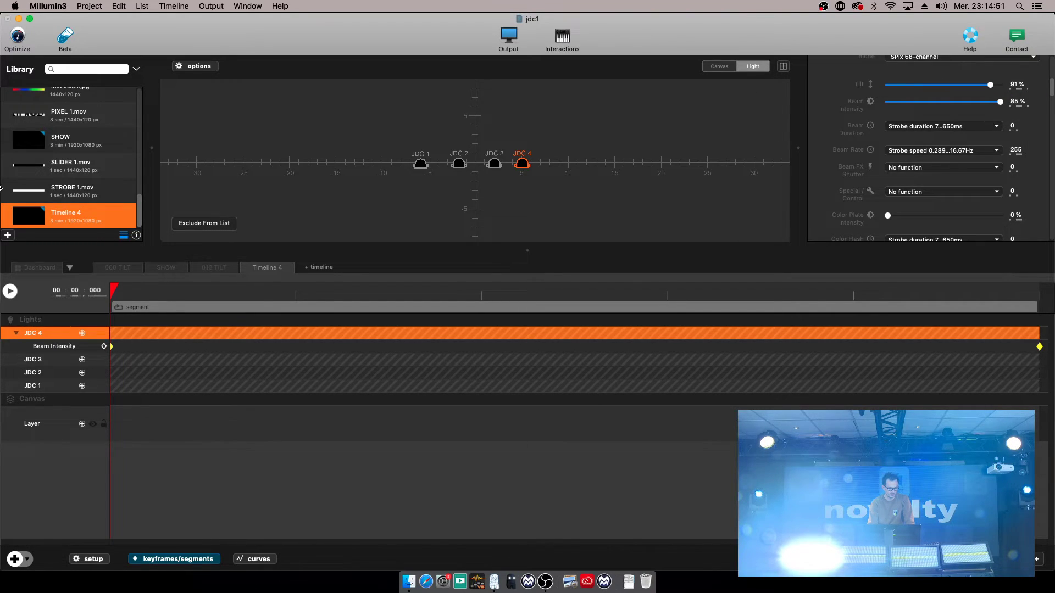
click(10, 292)
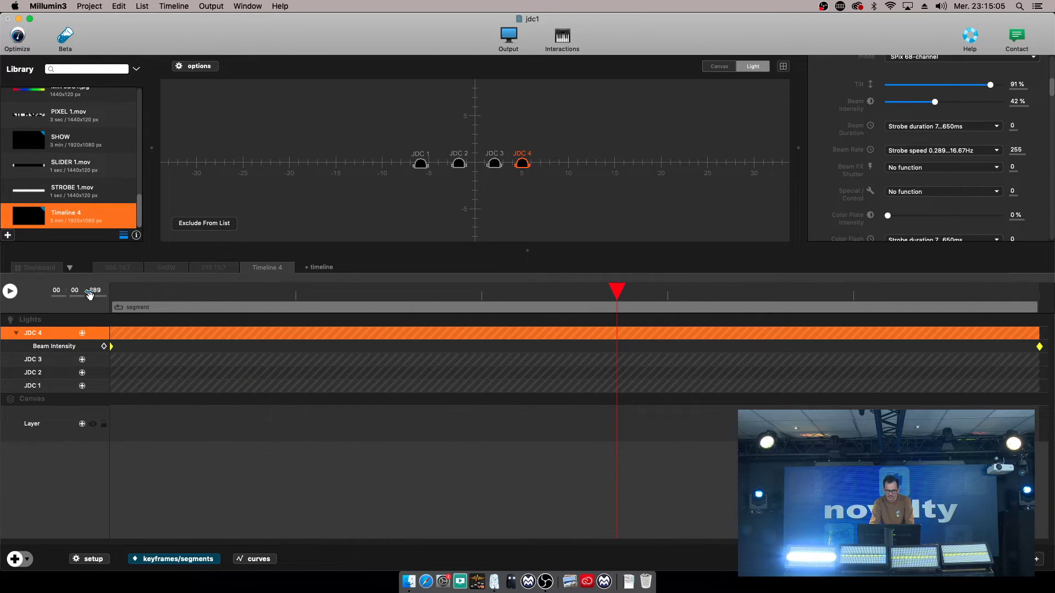
drag(213, 291, 99, 296)
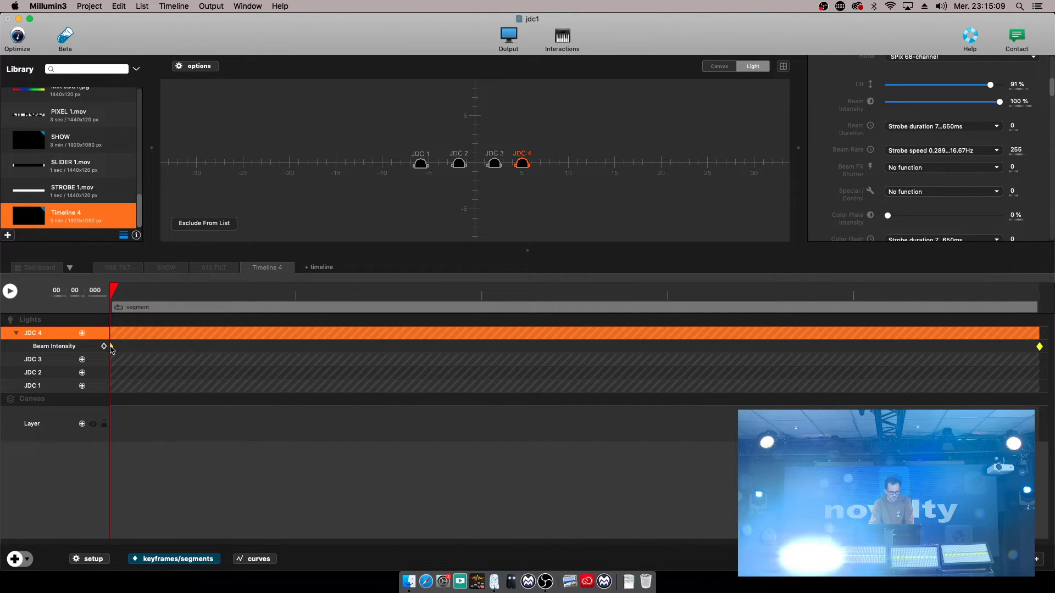
Move JDC 4's full-intensity keyframe to 227 ms and add a 0 % Beam Intensity keyframe at the start.
drag(111, 347, 145, 347)
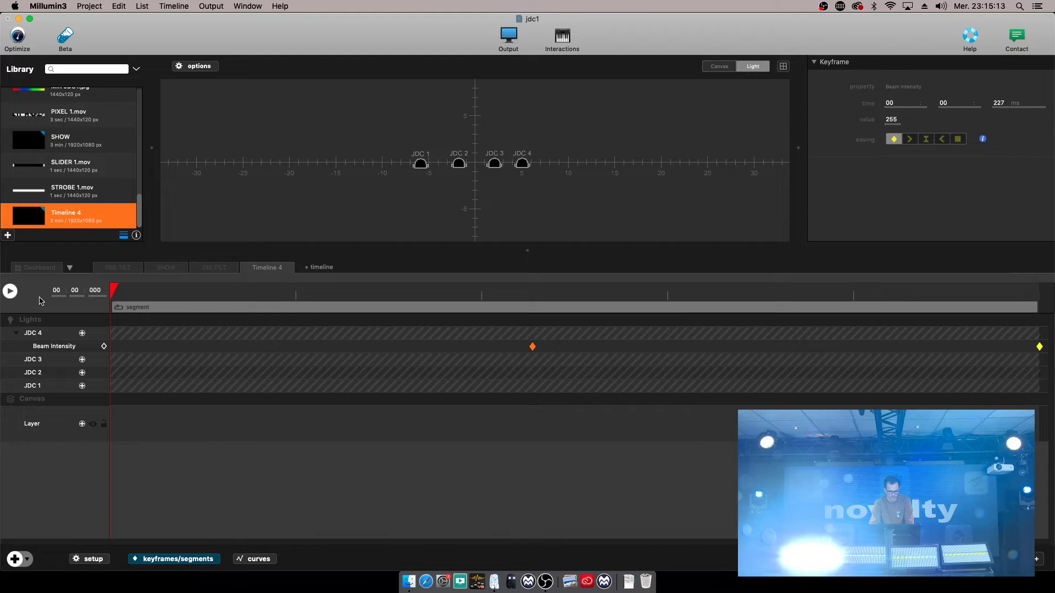
click(49, 334)
scroll(930, 220, down, 4)
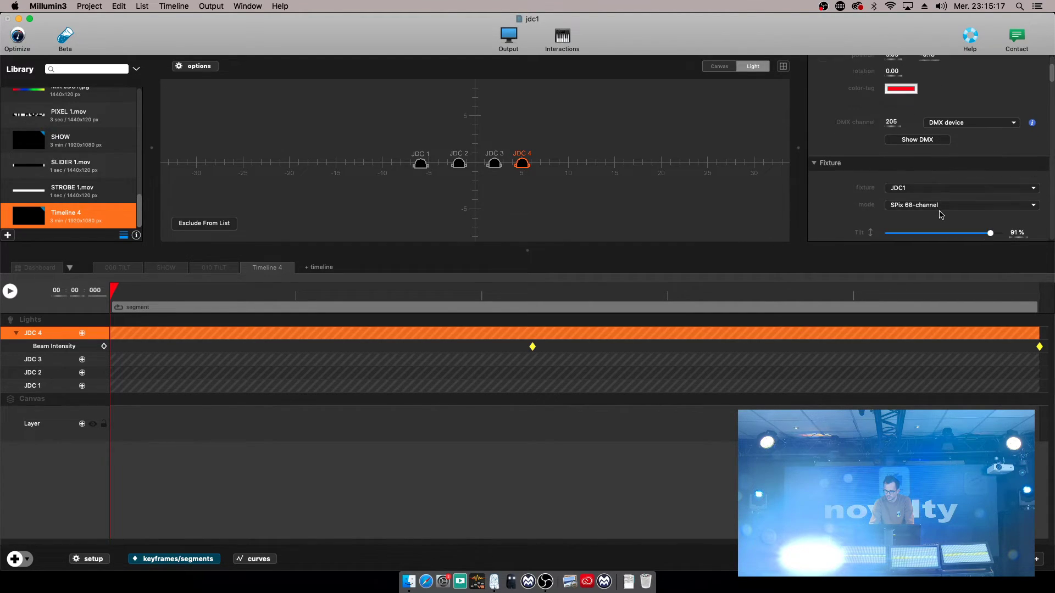
drag(1000, 226, 885, 228)
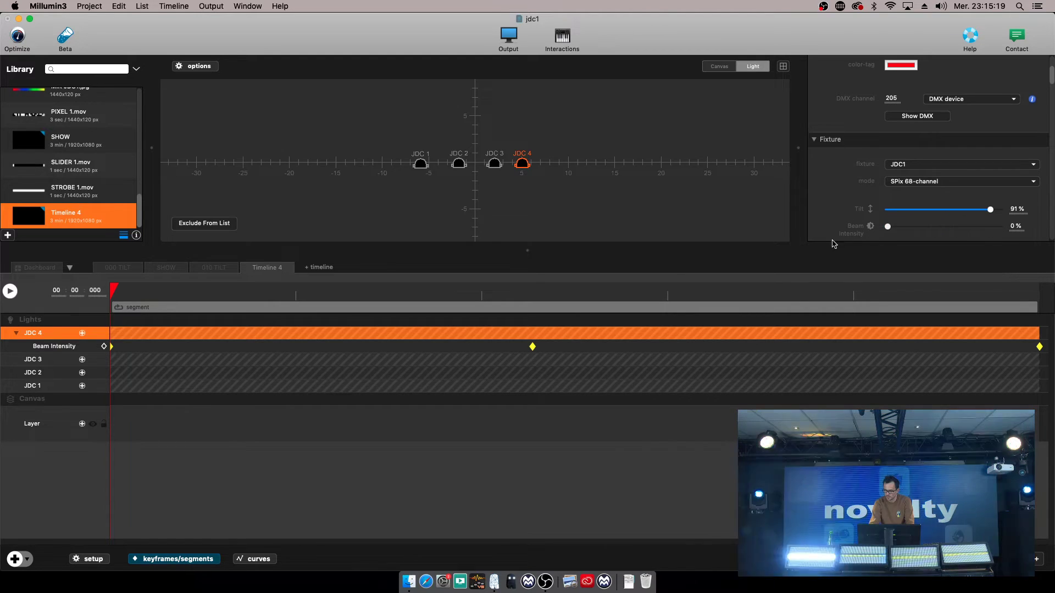
During loop playback, move JDC 4's full-intensity keyframe to 38 ms and its final zero keyframe to 78 ms, then stop.
click(10, 292)
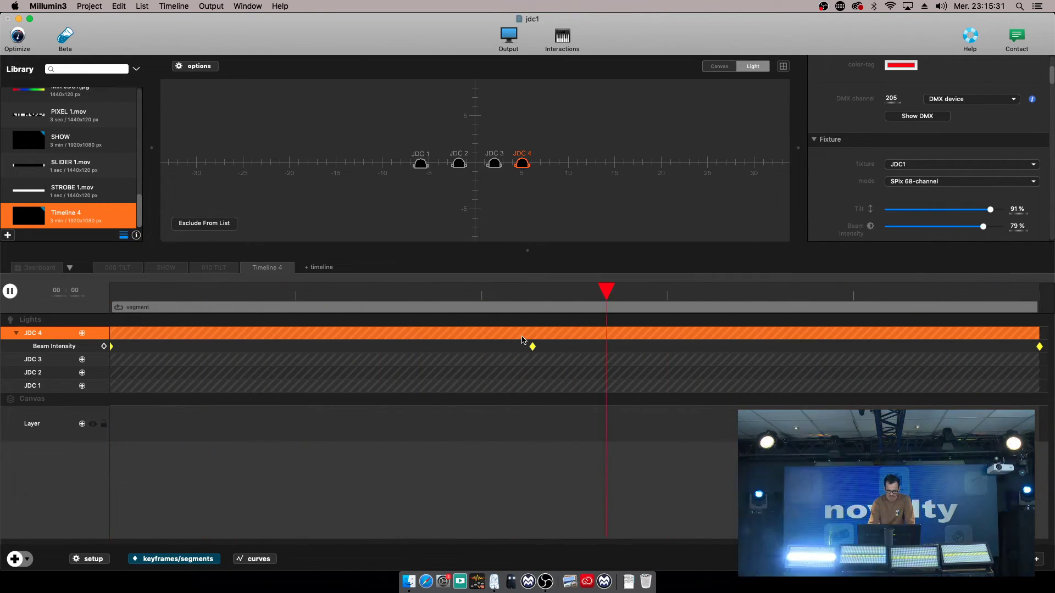
drag(533, 346, 184, 359)
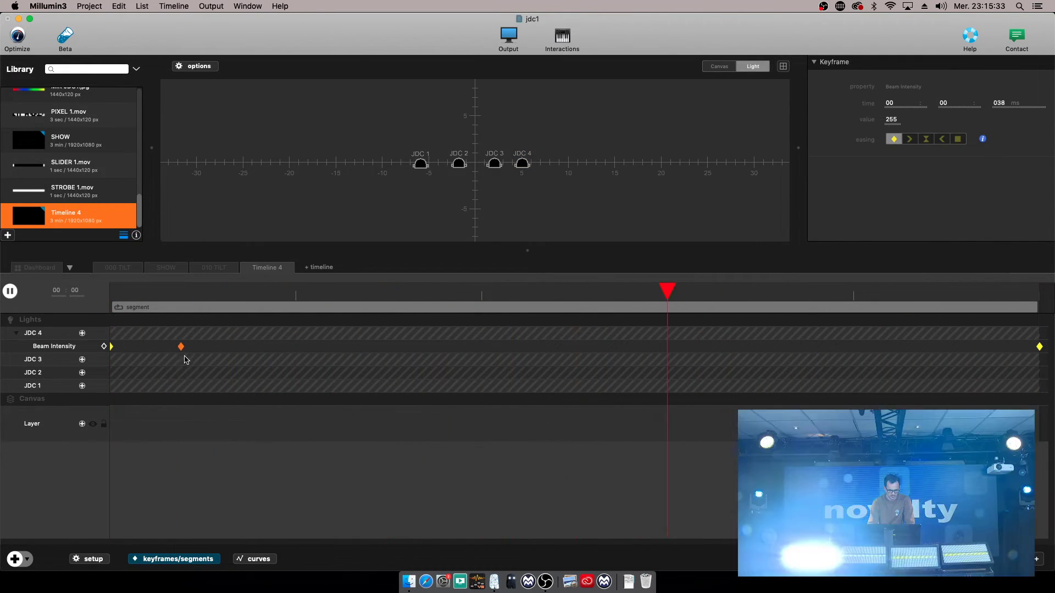
drag(1040, 347, 254, 344)
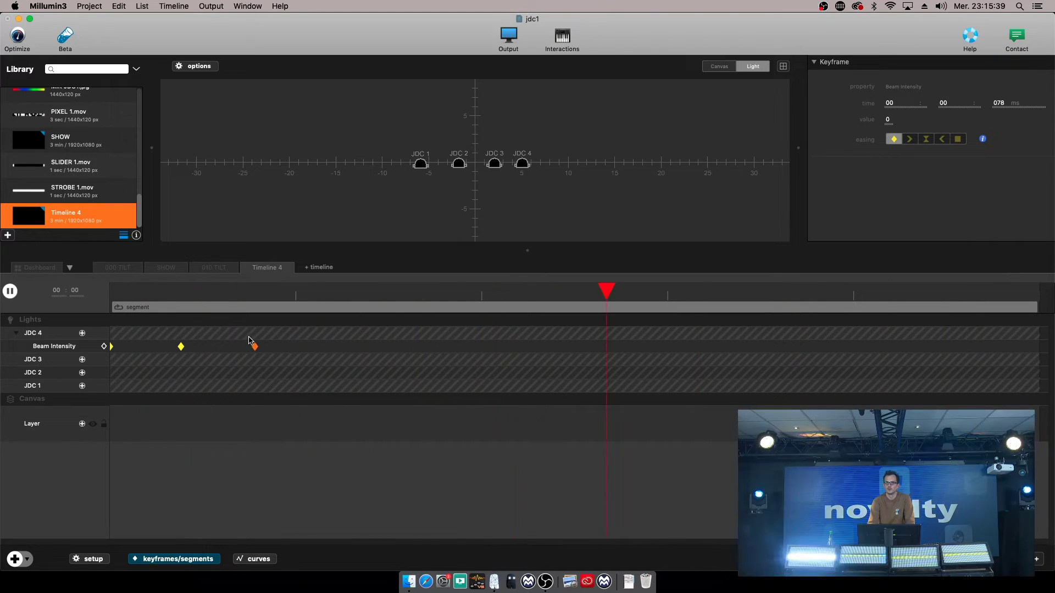
click(9, 292)
Select JDC 4's three Beam Intensity keyframes together and copy them.
drag(278, 344, 112, 349)
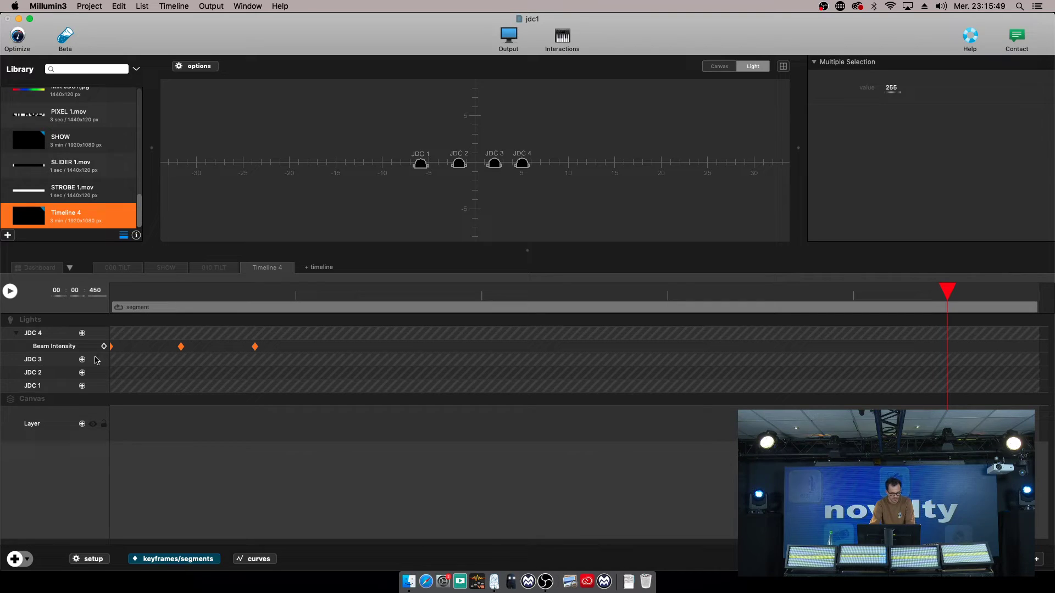
click(55, 361)
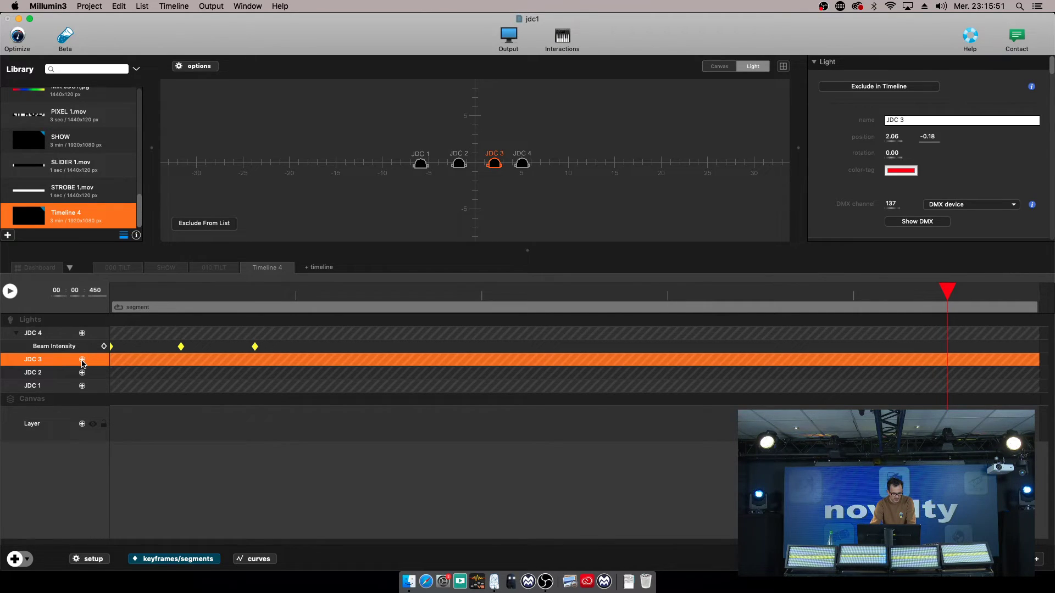
click(83, 360)
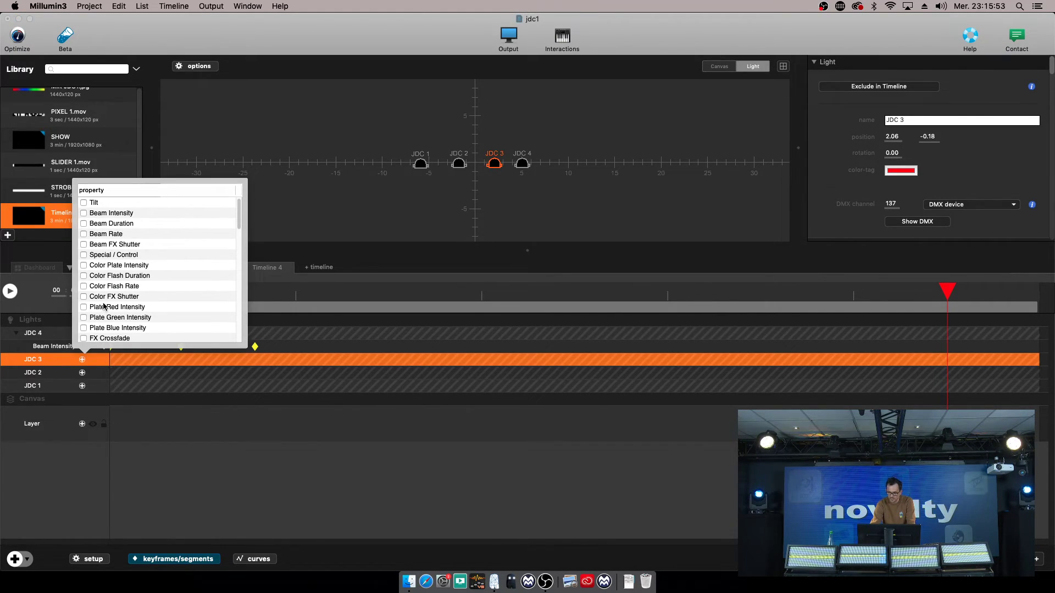
click(285, 371)
drag(279, 350, 110, 350)
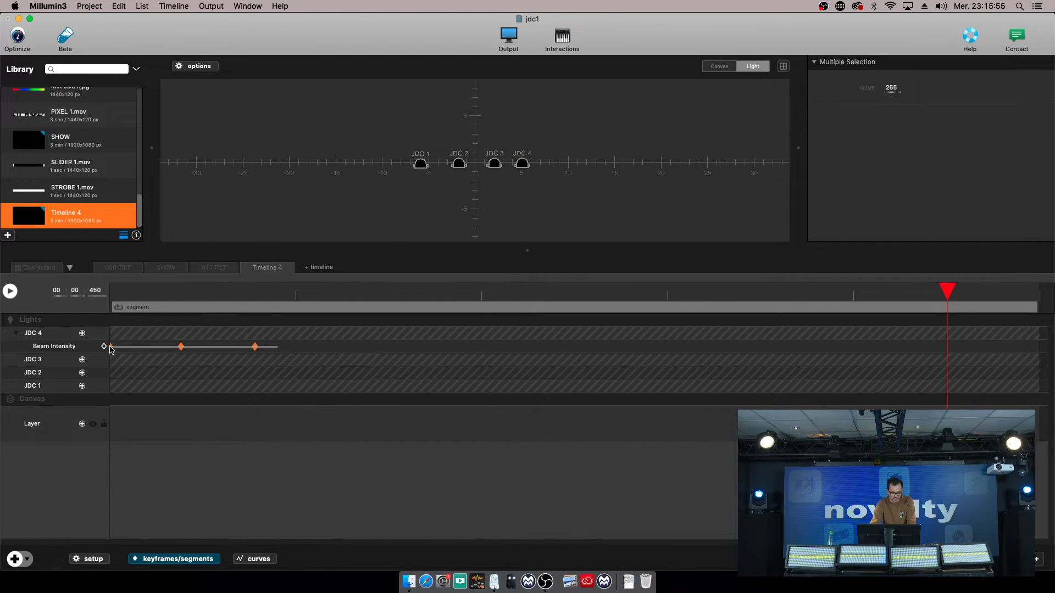
click(119, 5)
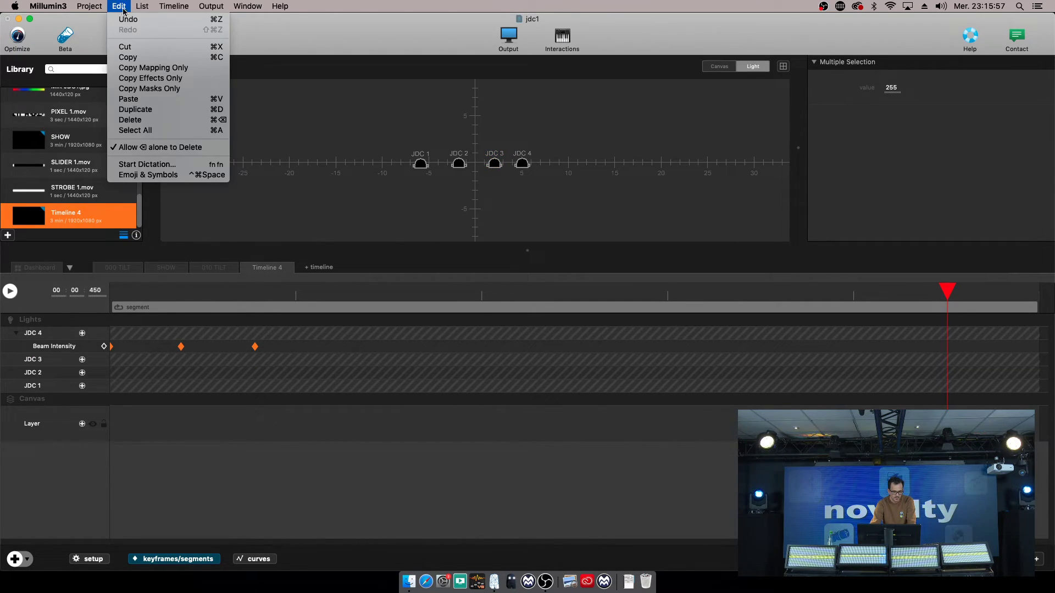
click(134, 58)
Add a Beam Intensity track to fixture JDC 3.
click(34, 361)
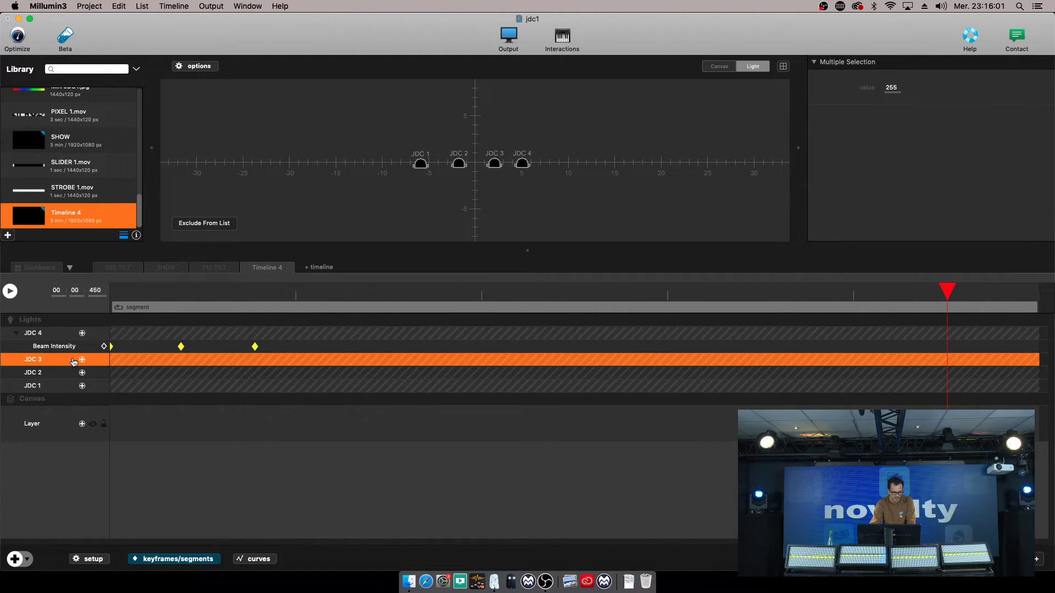
click(82, 359)
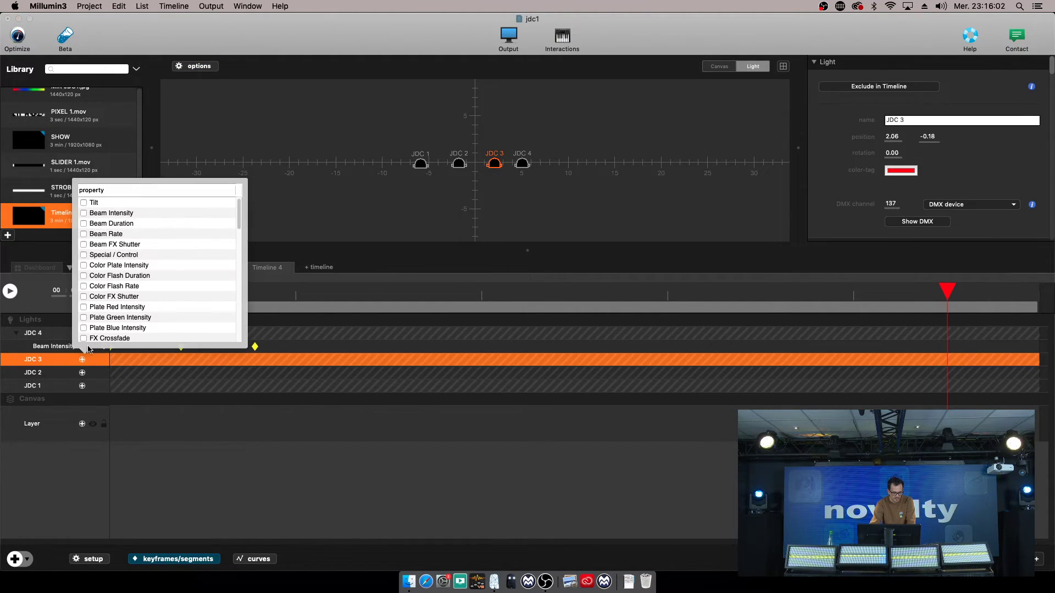
click(84, 213)
click(142, 383)
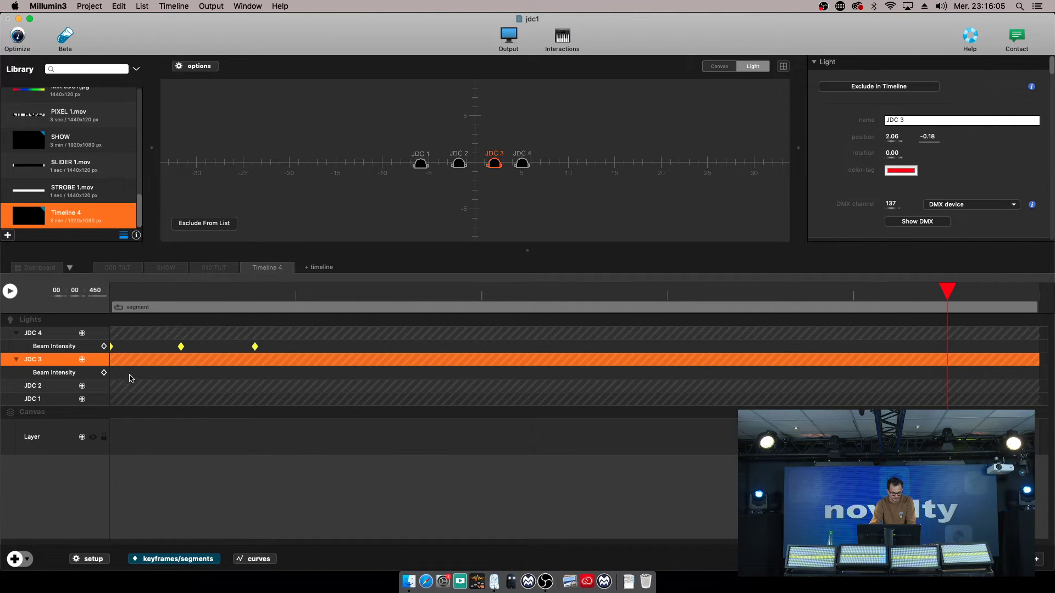
click(130, 378)
Paste the copied Beam Intensity keyframes into JDC 3's Beam Intensity track at 450 ms.
click(51, 361)
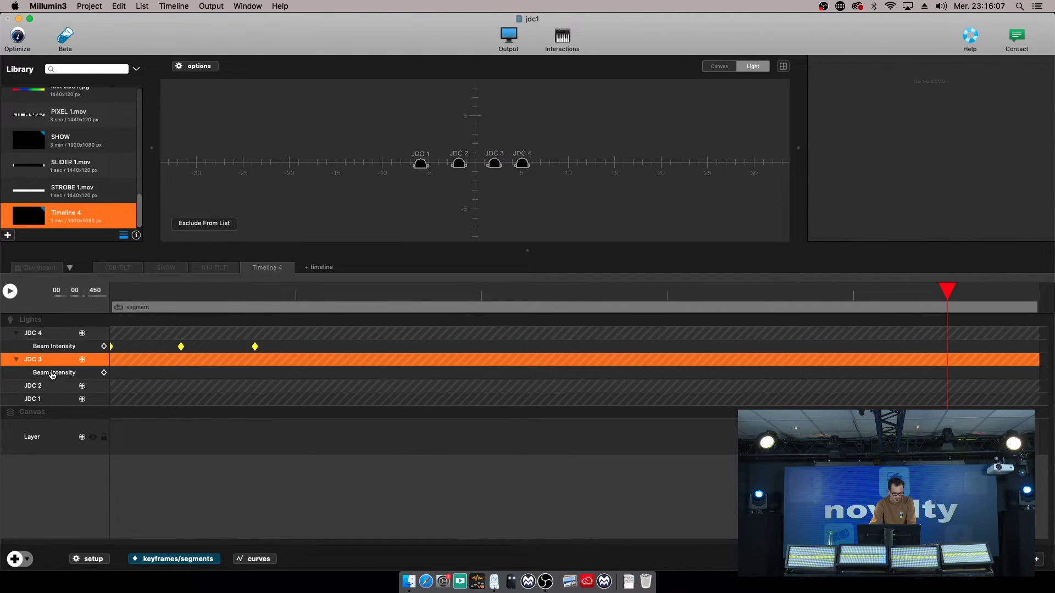
click(52, 374)
click(119, 6)
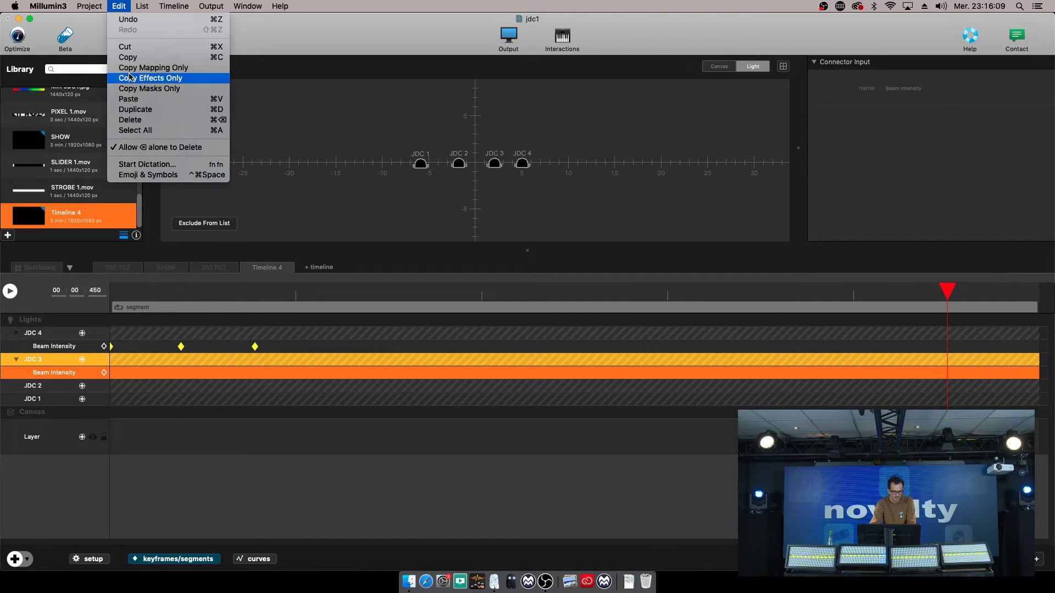
click(142, 99)
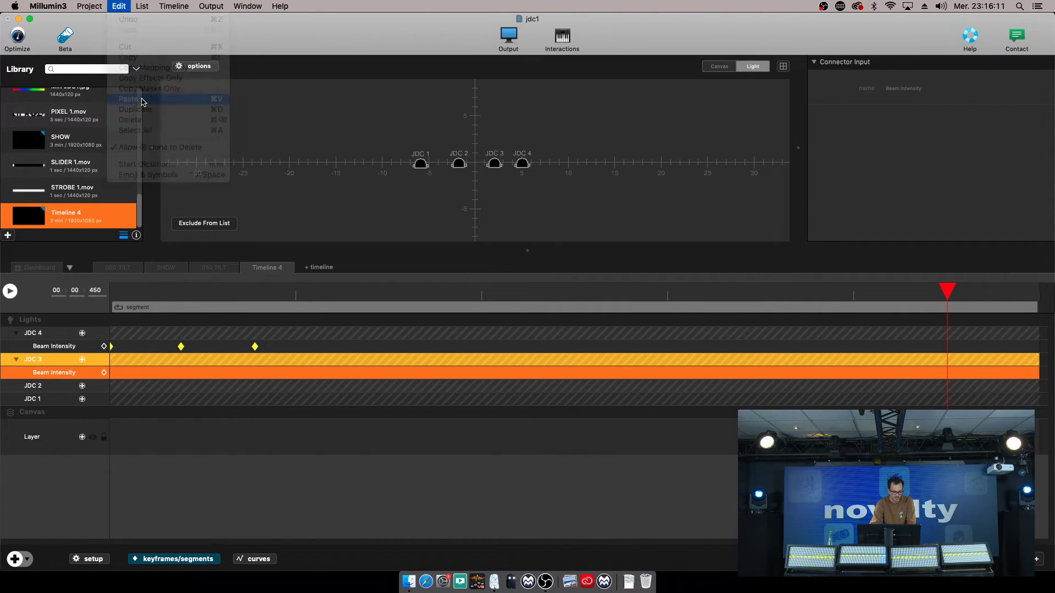
Add a 0 % Beam Intensity keyframe to JDC 3 at 38 ms, in line with JDC 4's middle keyframe.
drag(158, 297, 183, 301)
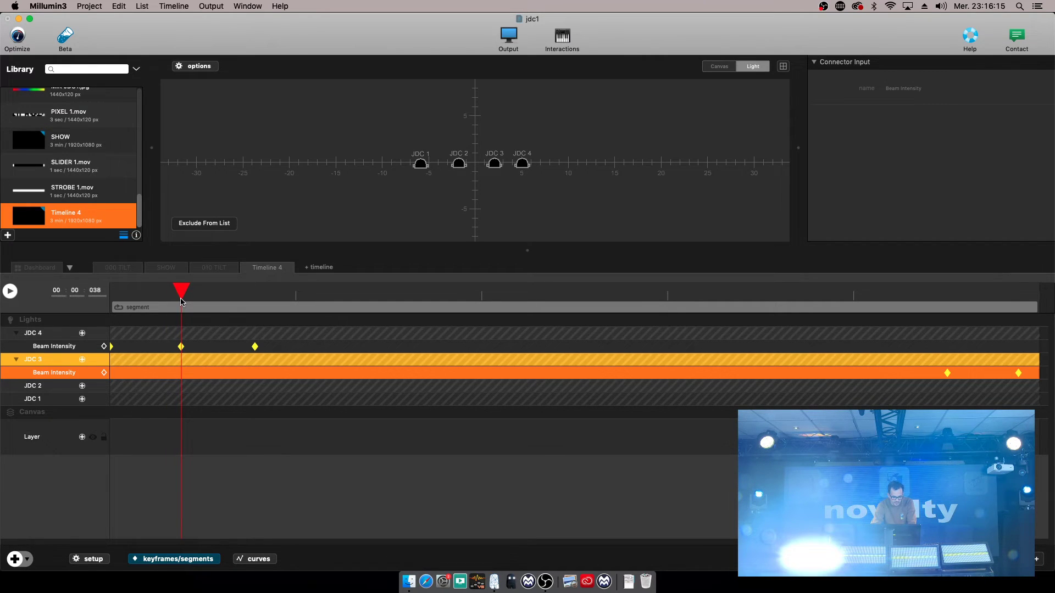
click(26, 451)
click(54, 374)
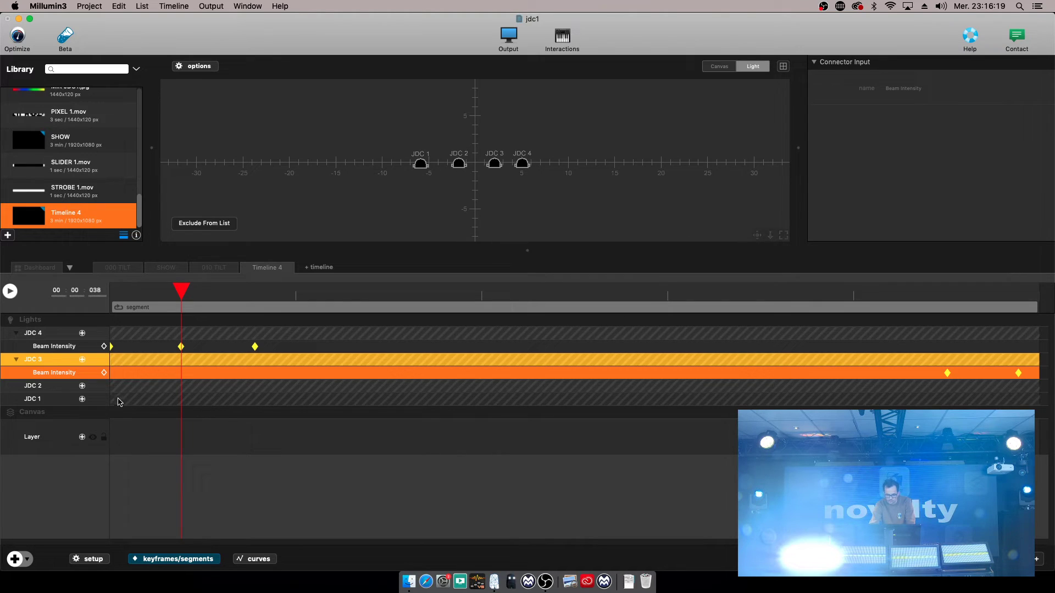
click(38, 363)
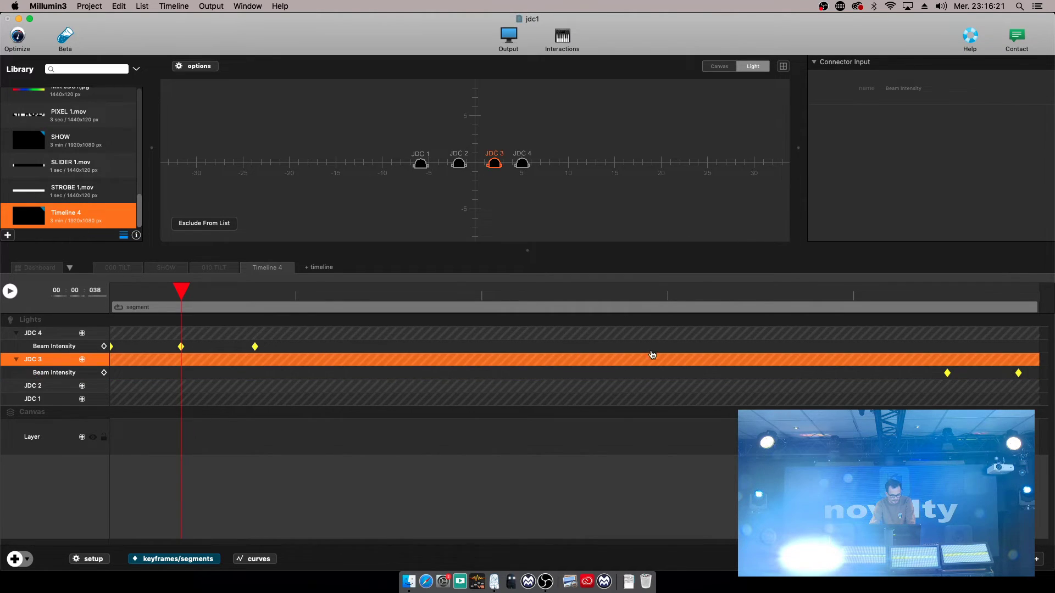
scroll(995, 205, down, 10)
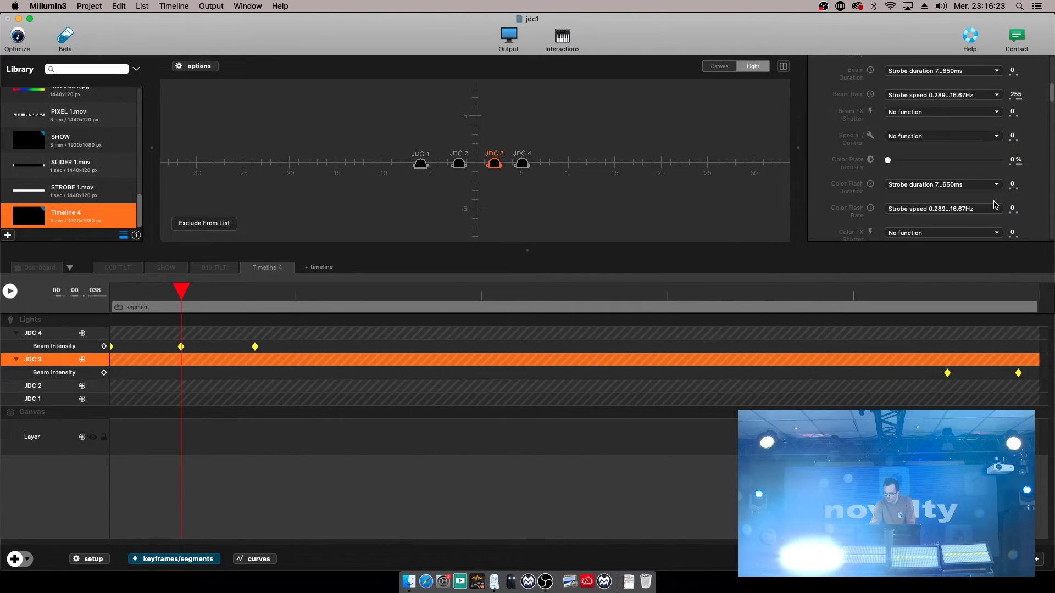
scroll(933, 181, up, 3)
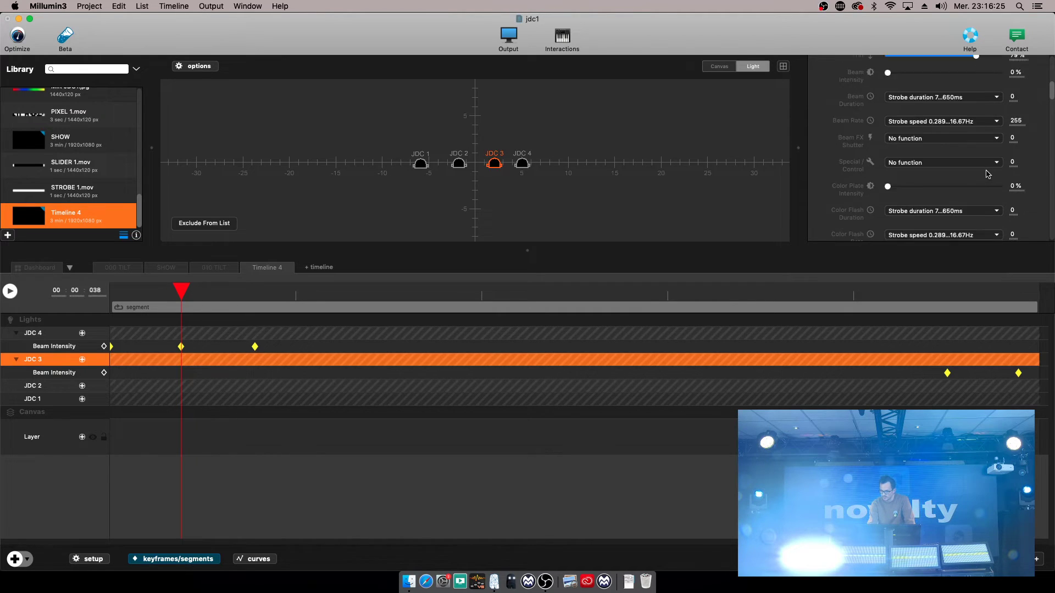
click(888, 110)
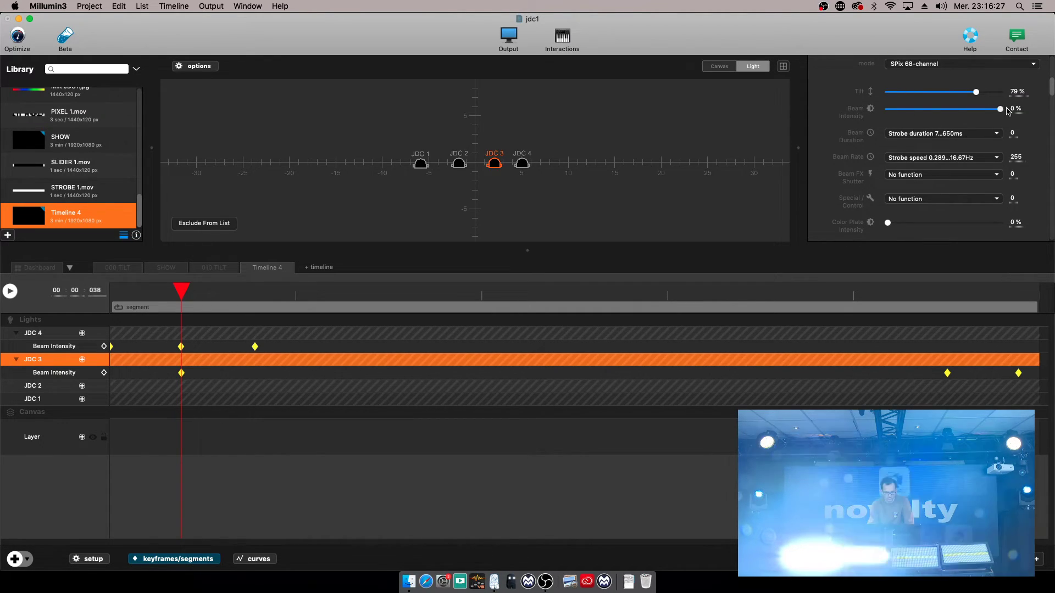
Add a 0 % Beam Intensity keyframe to JDC 3 at 119 ms and a full-intensity one at 78 ms.
drag(283, 299, 332, 301)
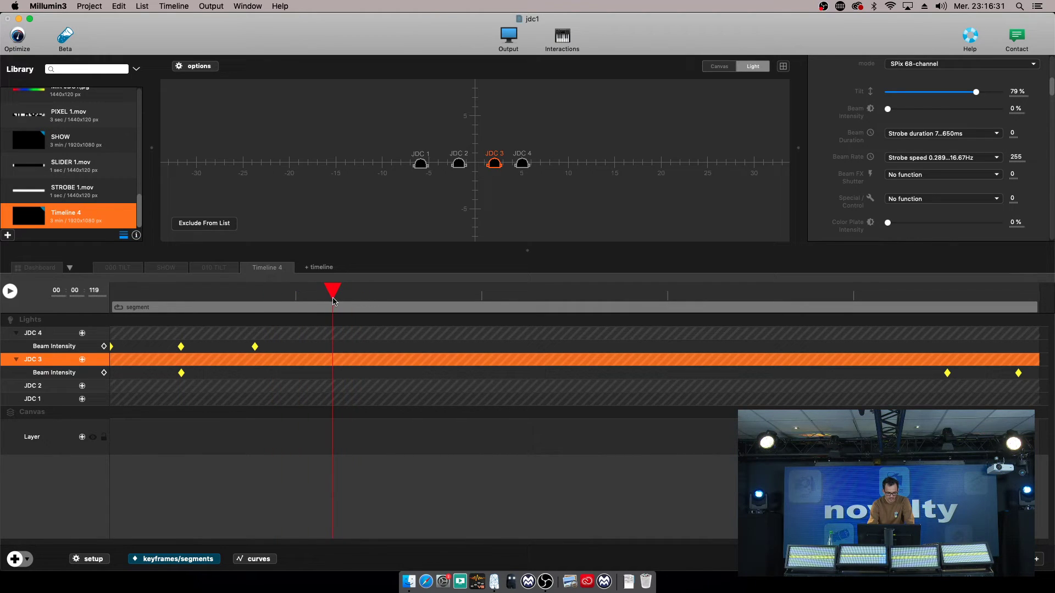
click(888, 109)
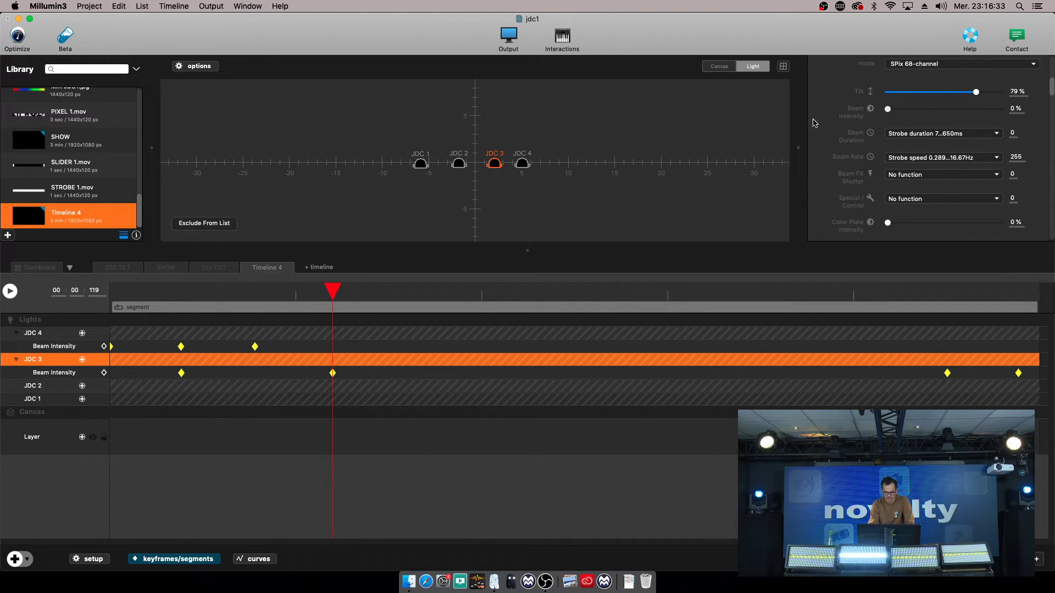
click(264, 298)
drag(263, 297, 262, 298)
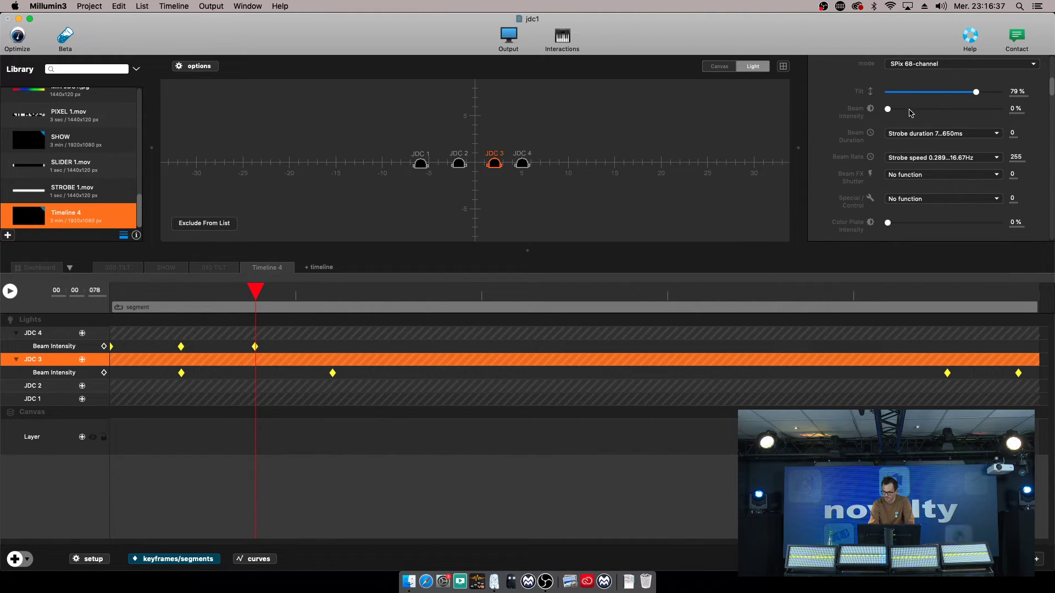
drag(887, 109, 1052, 101)
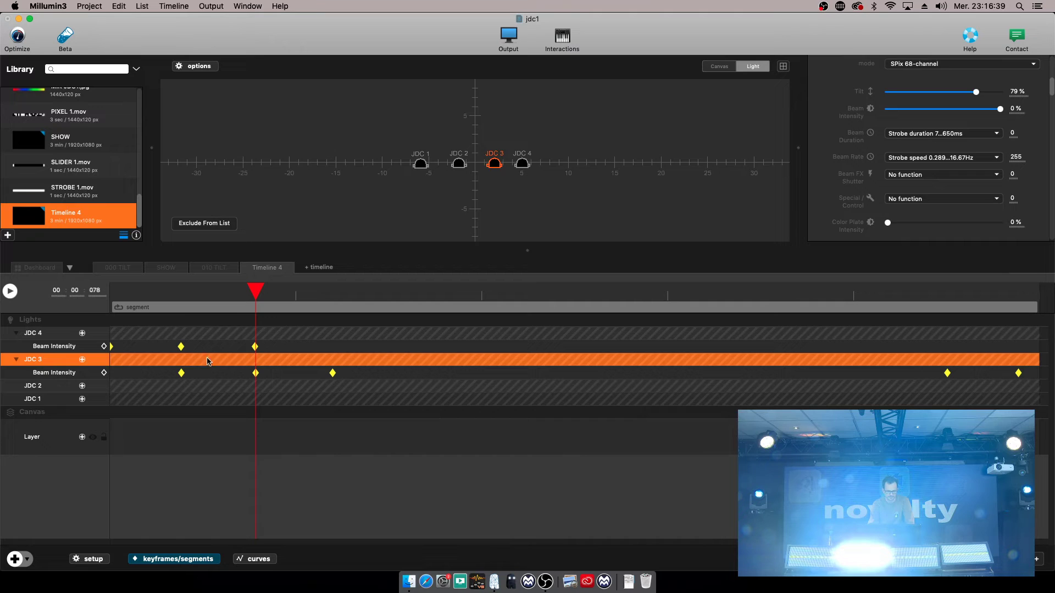
drag(240, 286, 256, 310)
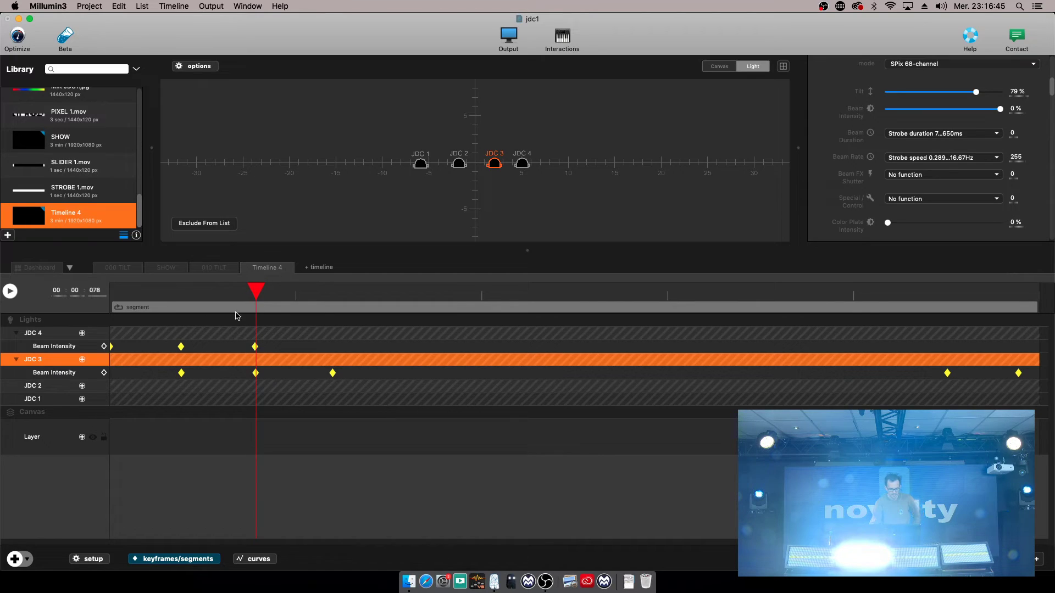
Add a Beam Intensity track to fixture JDC 2.
click(41, 390)
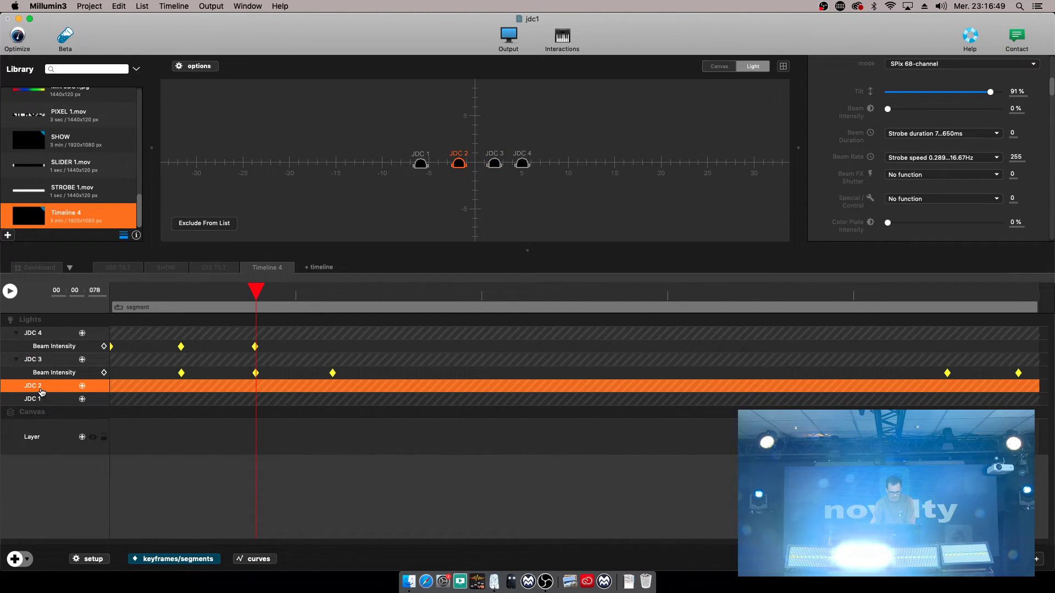
click(82, 386)
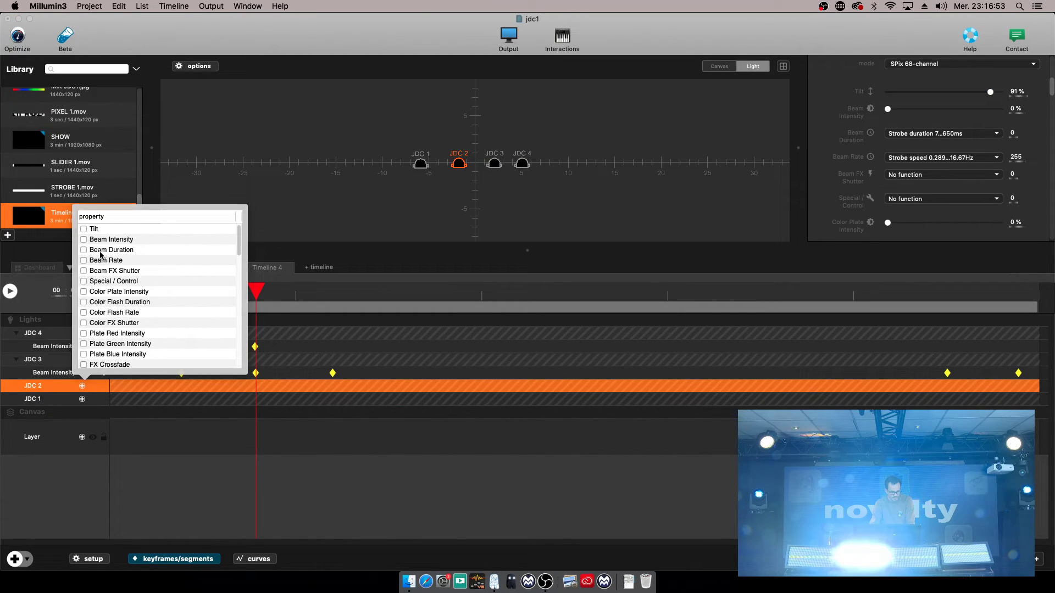
click(84, 240)
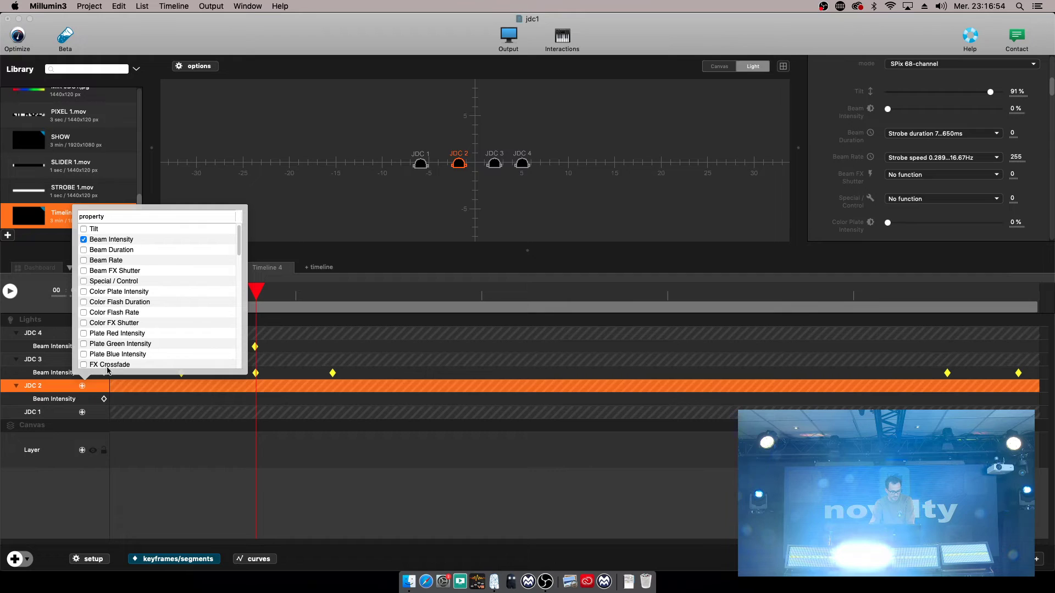
click(77, 501)
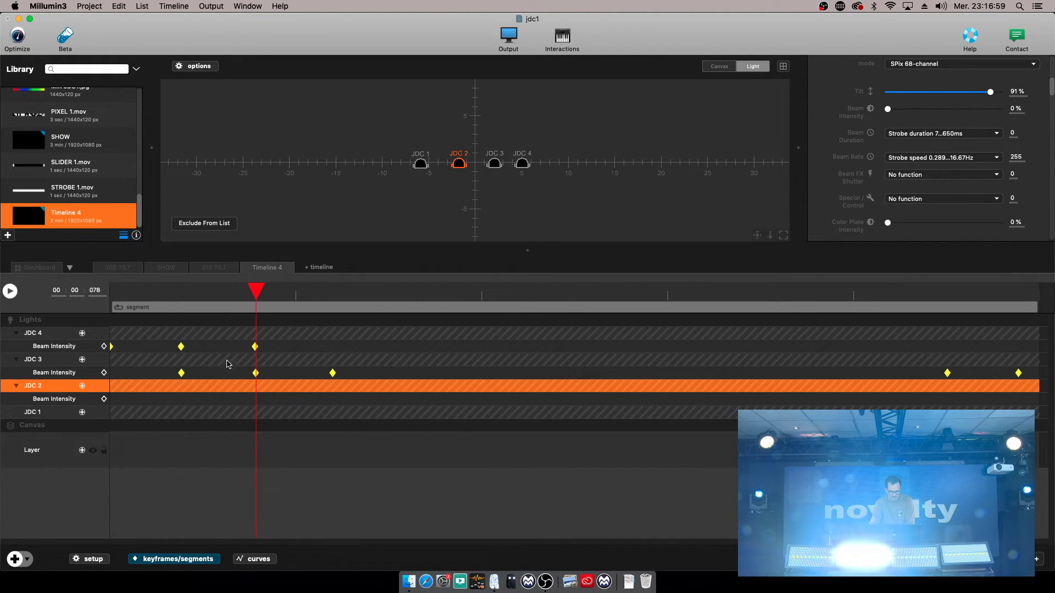
Keyframe JDC 2's Beam Intensity at 0 % at 78 ms and 161 ms, with full intensity at 120 ms.
click(889, 110)
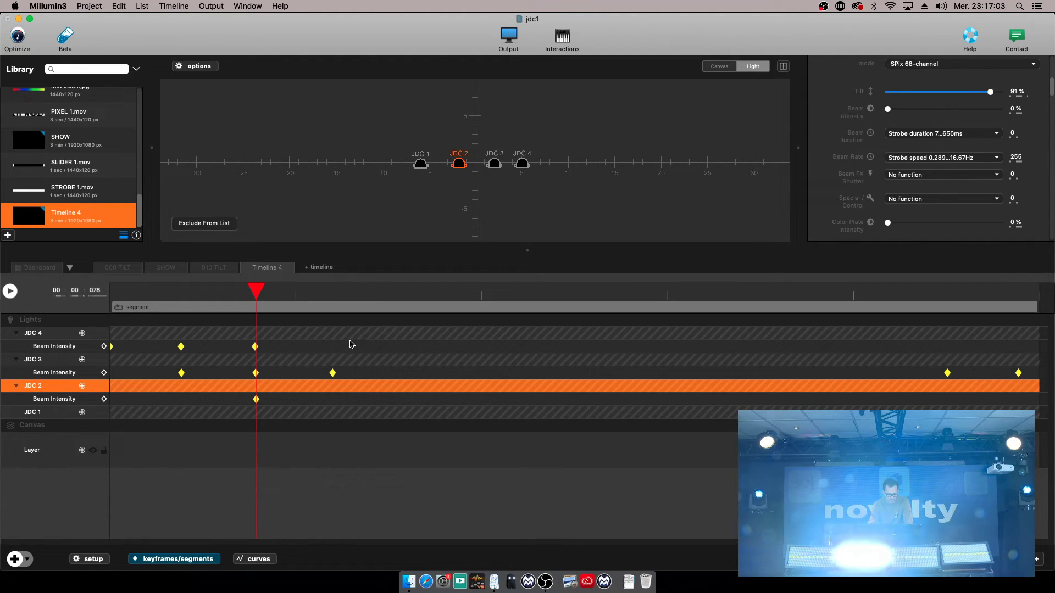
drag(357, 297, 410, 294)
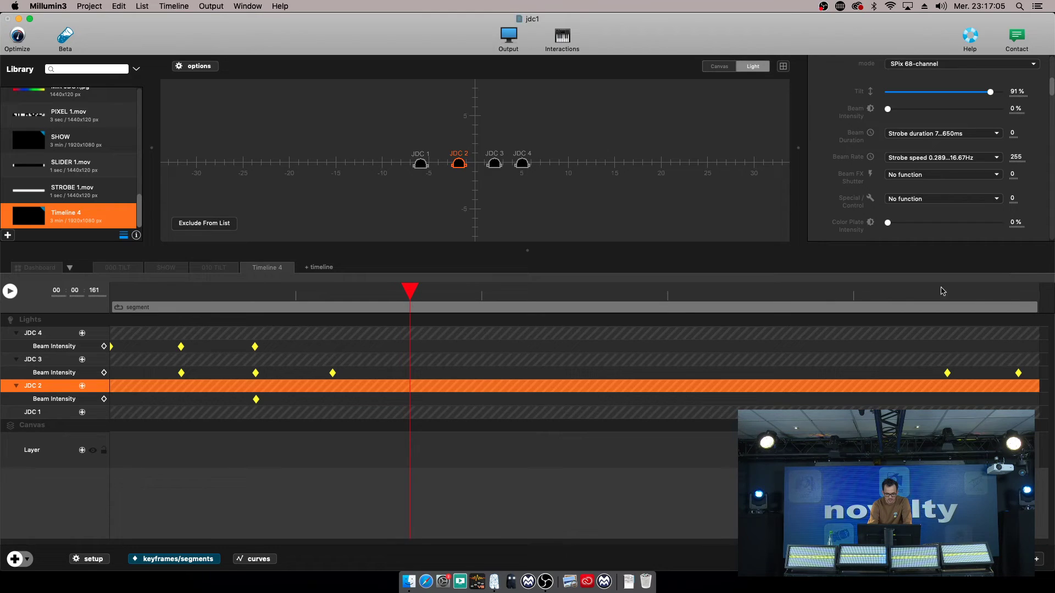
click(887, 110)
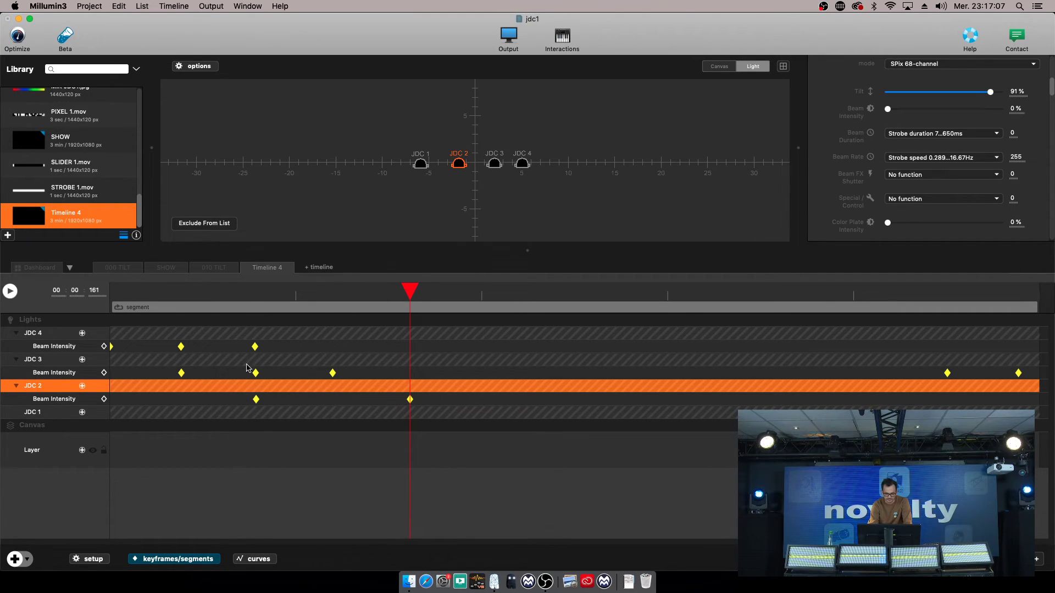
drag(339, 301, 333, 297)
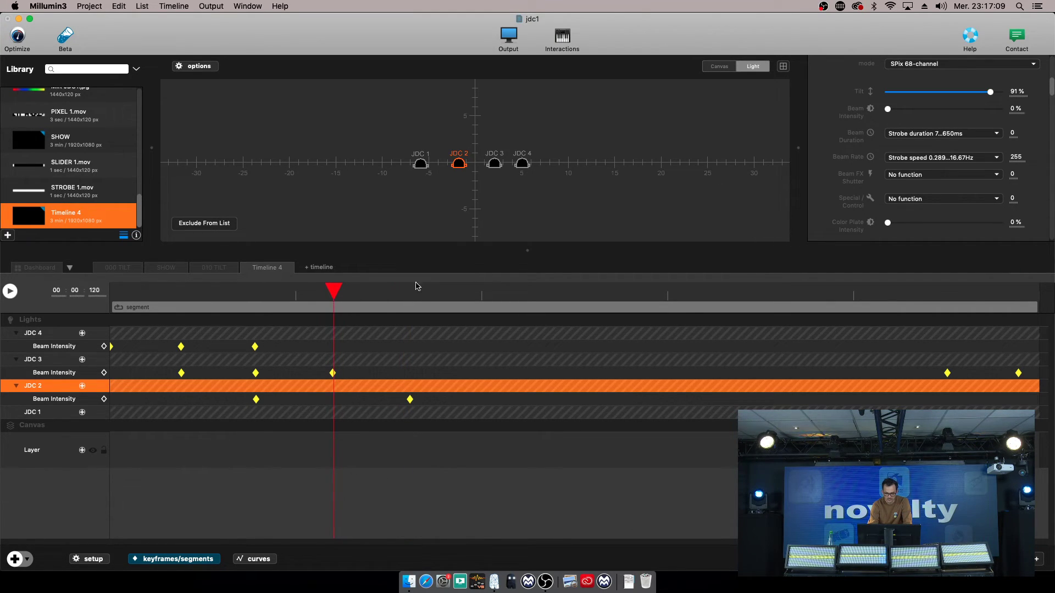
drag(887, 109, 1019, 120)
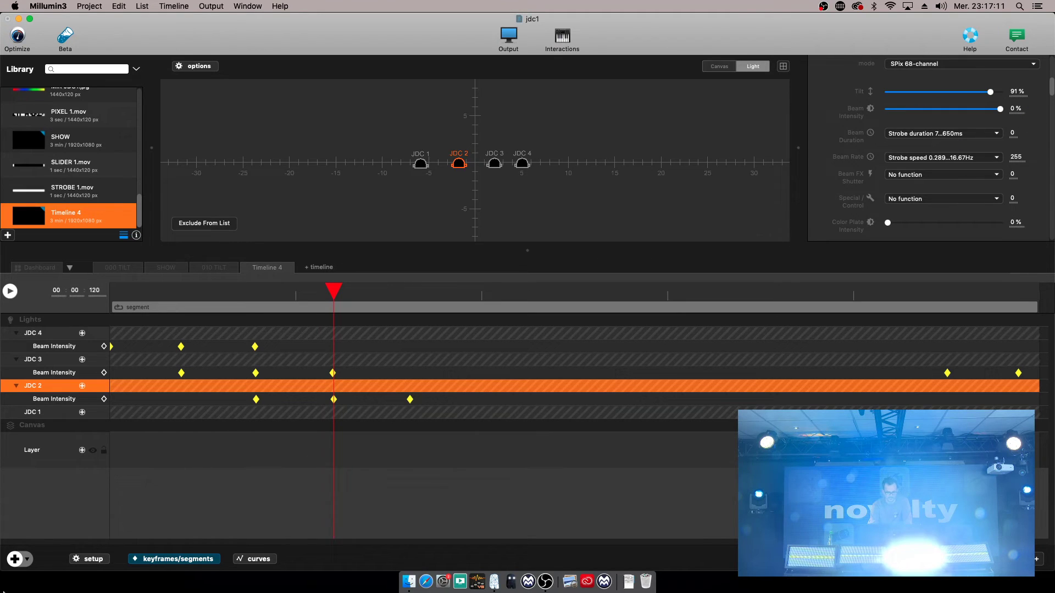
drag(368, 294, 333, 293)
Add a Beam Intensity track to fixture JDC 1.
click(82, 412)
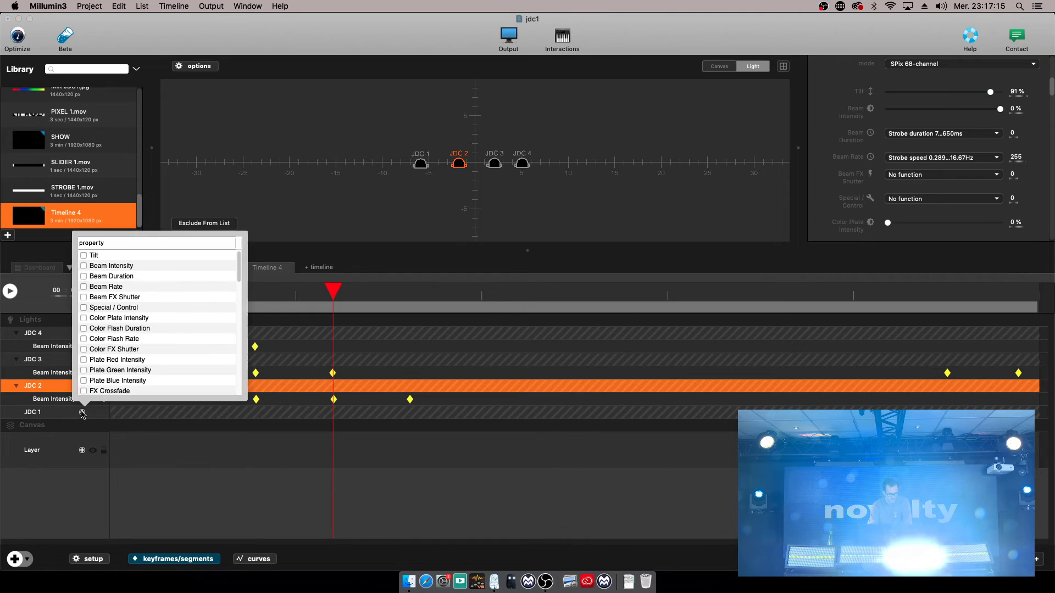
click(84, 266)
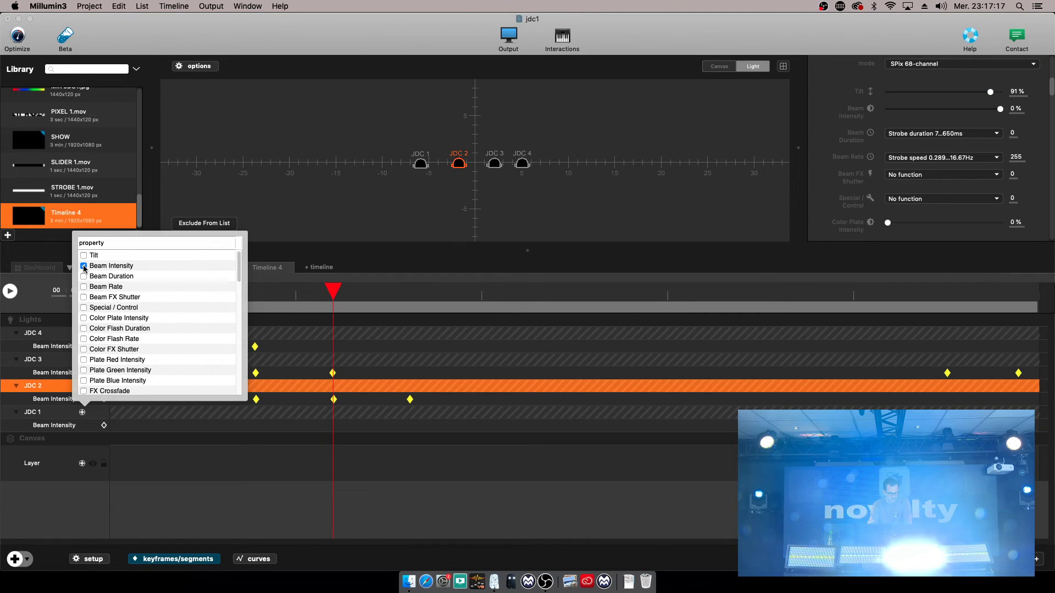
click(85, 434)
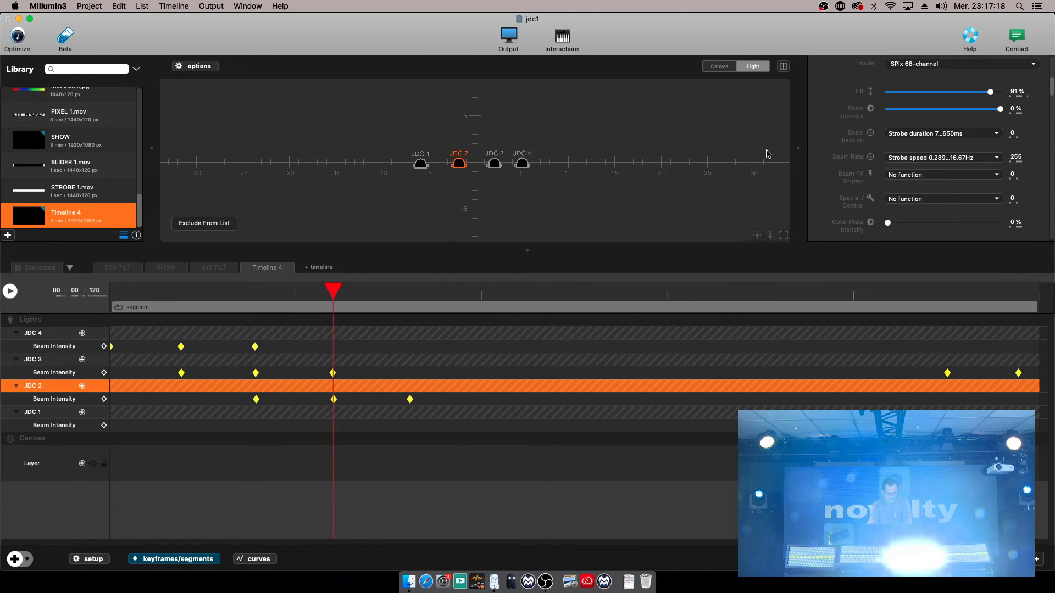
Keyframe JDC 1's Beam Intensity at 0 % at 120 ms and 198 ms, with full intensity at 161 ms.
click(69, 415)
click(900, 113)
drag(419, 297, 478, 294)
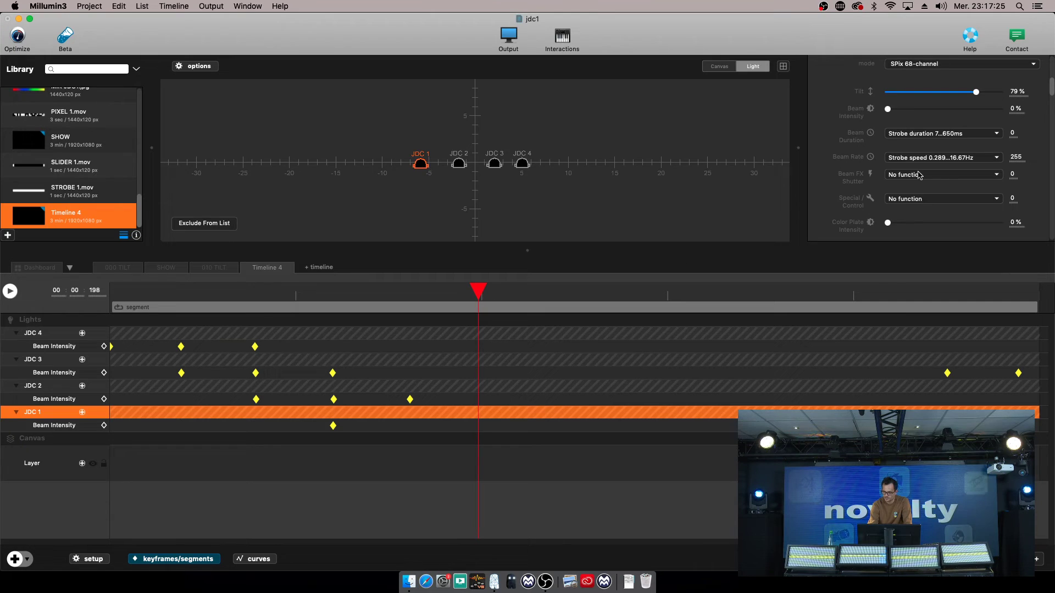
click(900, 109)
drag(426, 295, 410, 294)
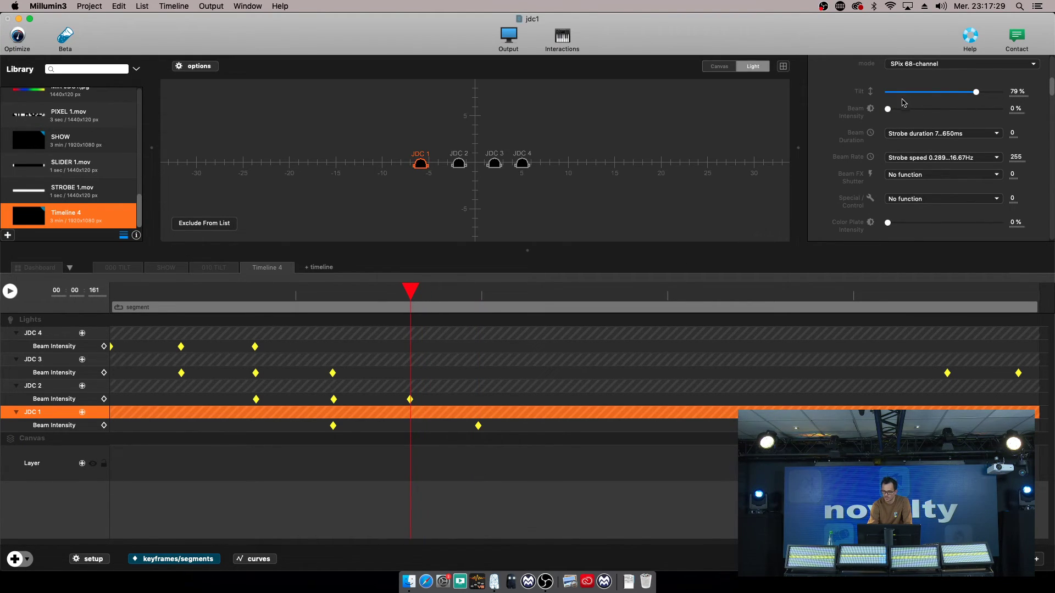
drag(888, 109, 1050, 110)
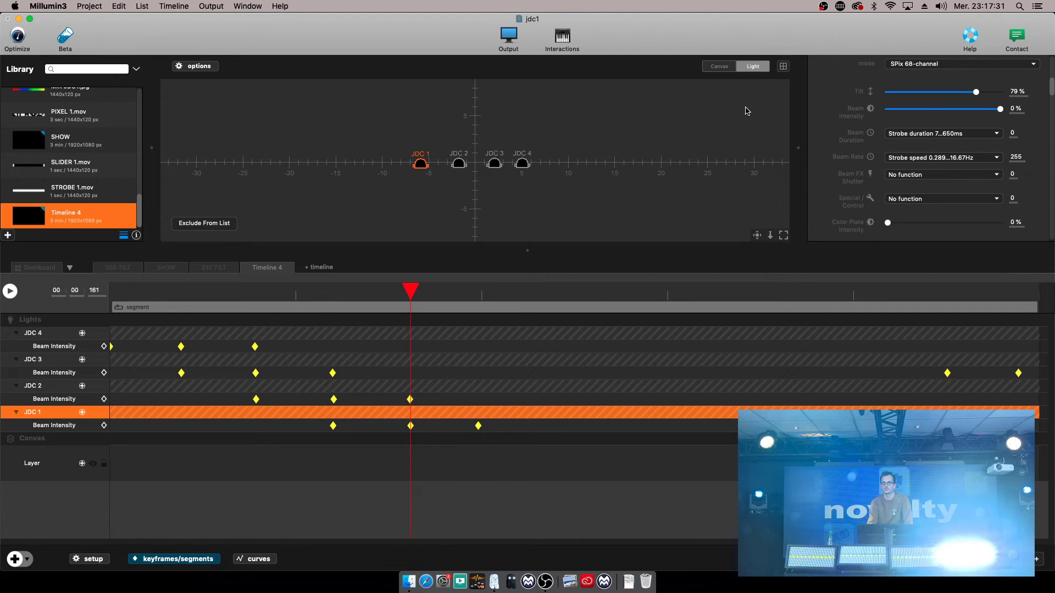
drag(471, 295, 481, 298)
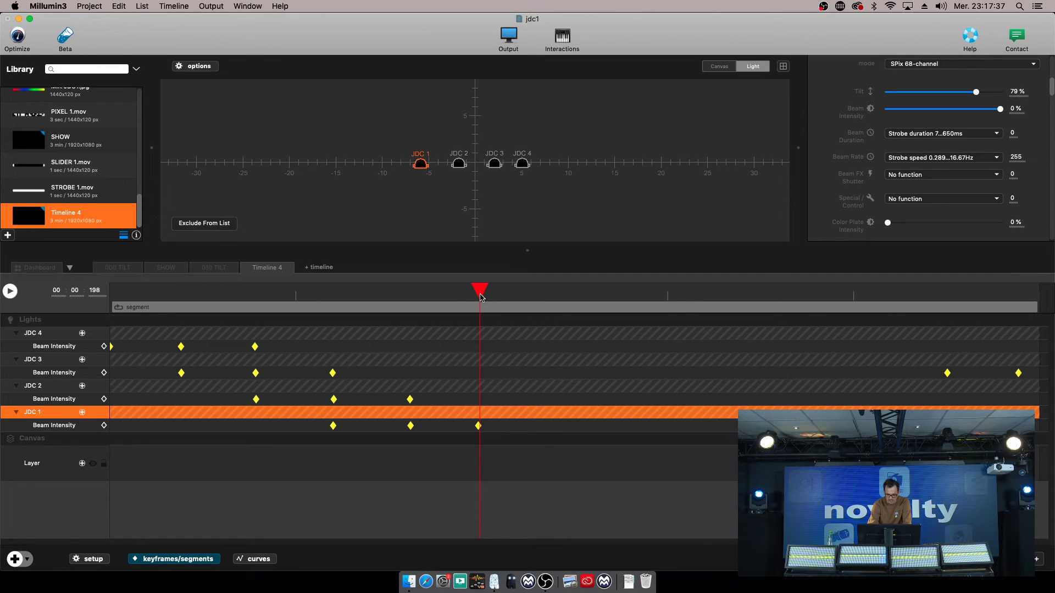
Set the timeline duration to 200 ms and briefly play back the looping chase.
click(91, 559)
click(182, 461)
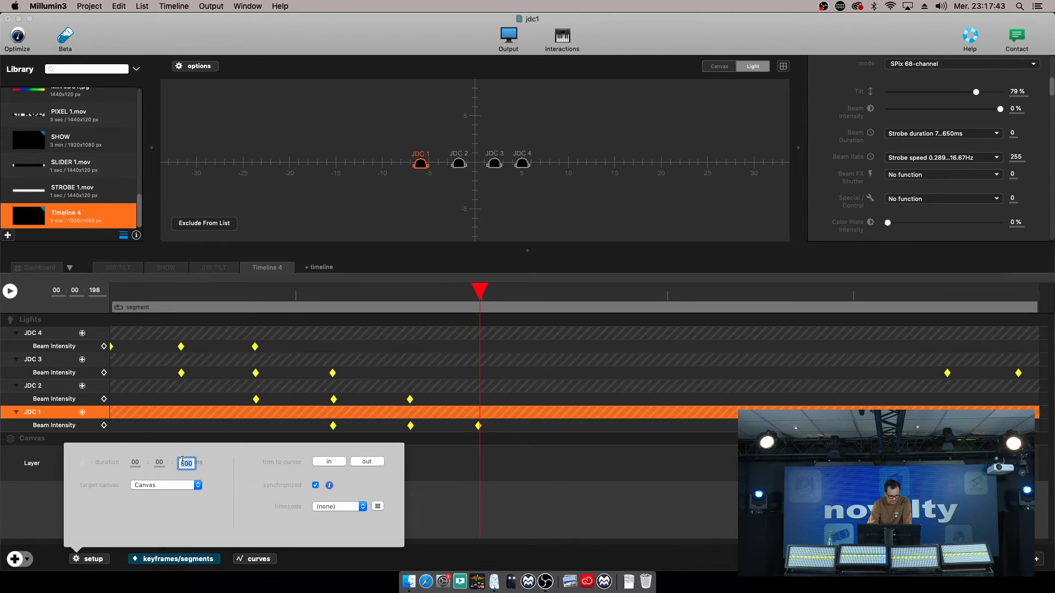
key(Return)
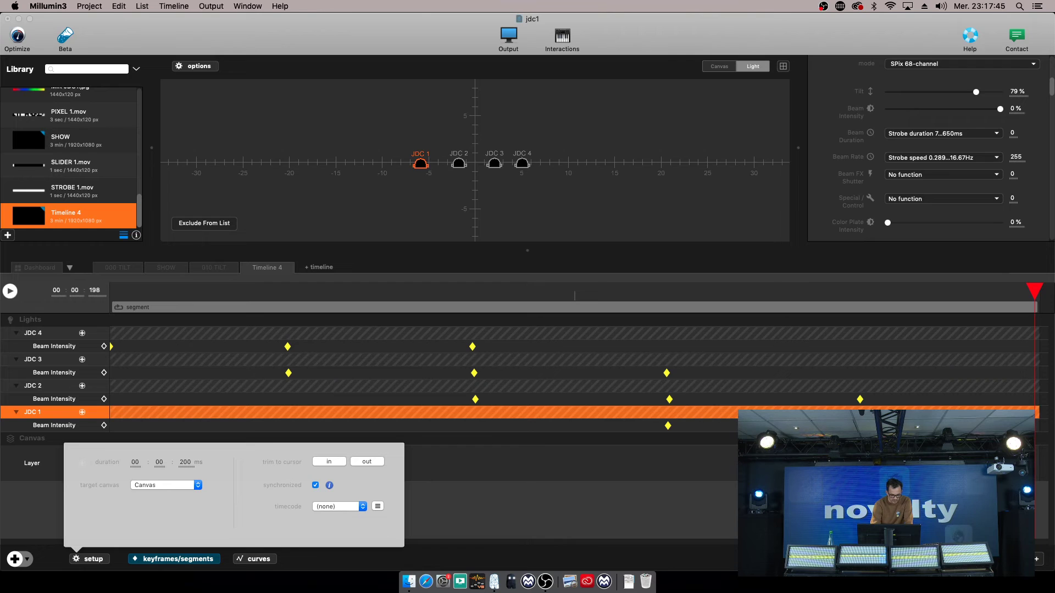
click(537, 522)
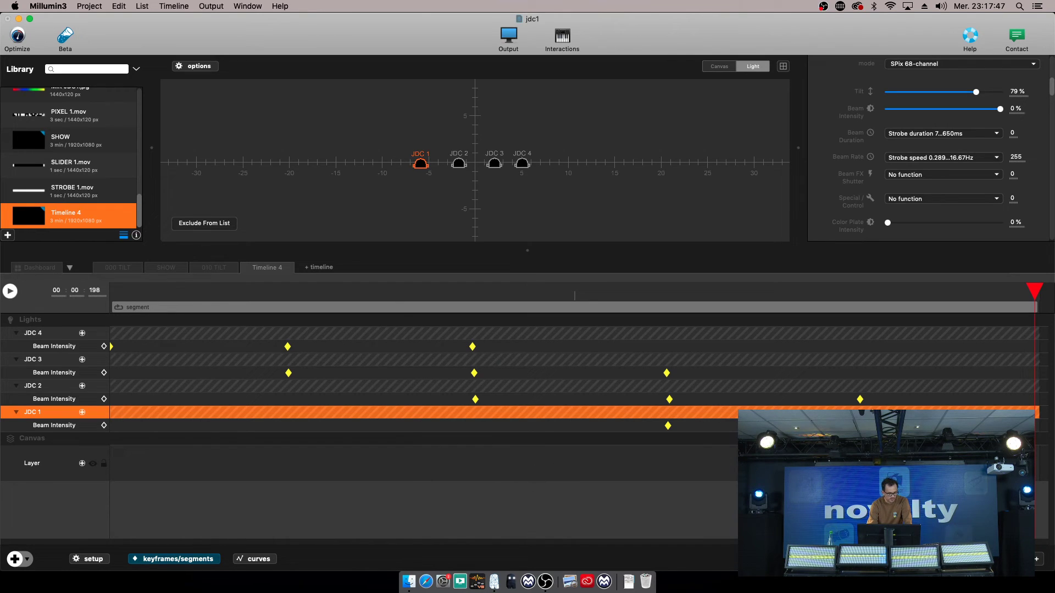
click(10, 292)
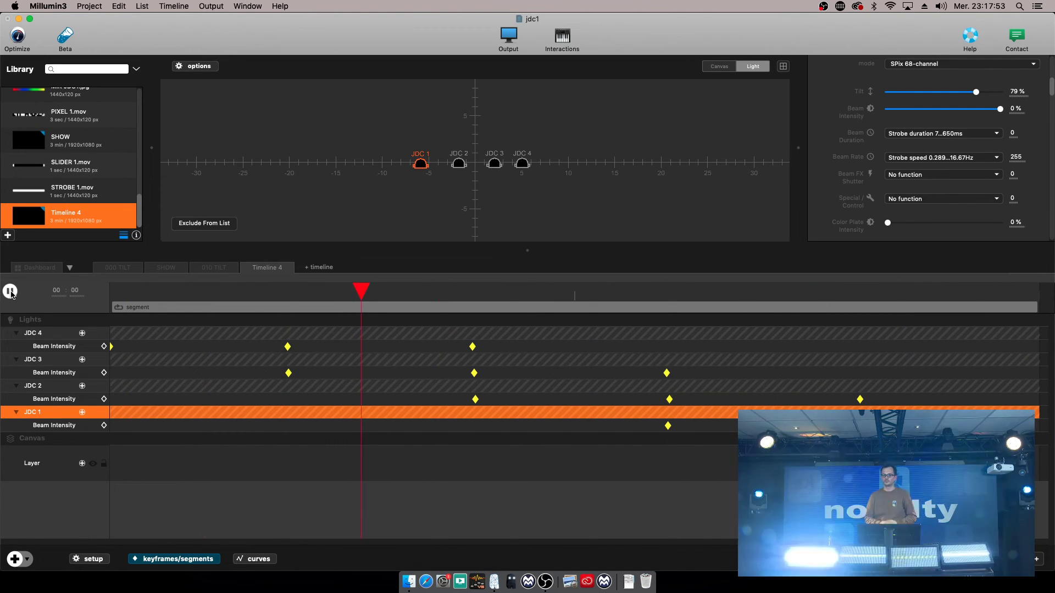
click(10, 292)
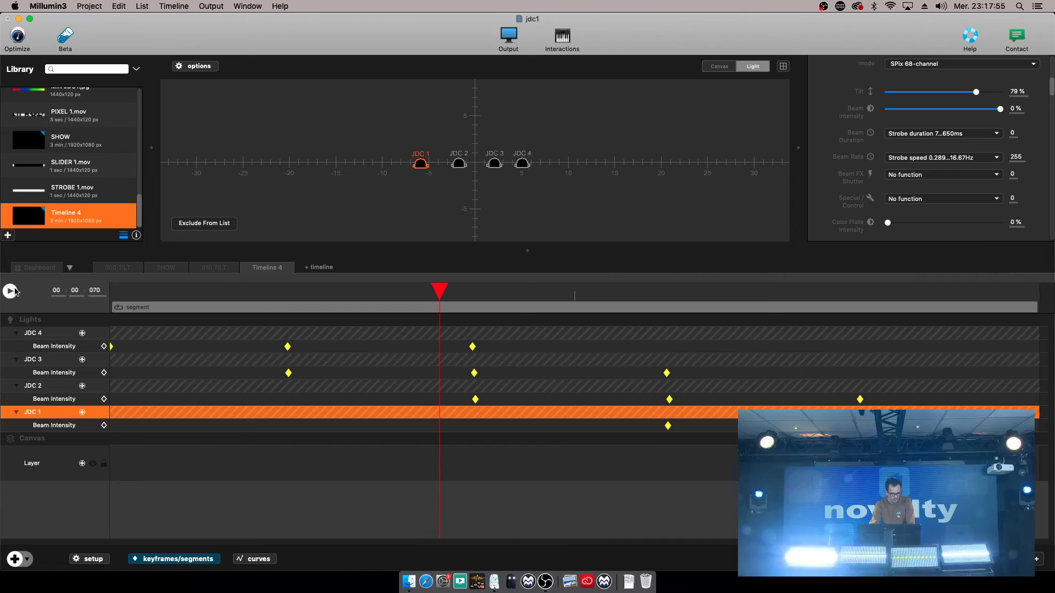
Rename the Timeline 4 item in the library as 011 STROBE.
right_click(68, 211)
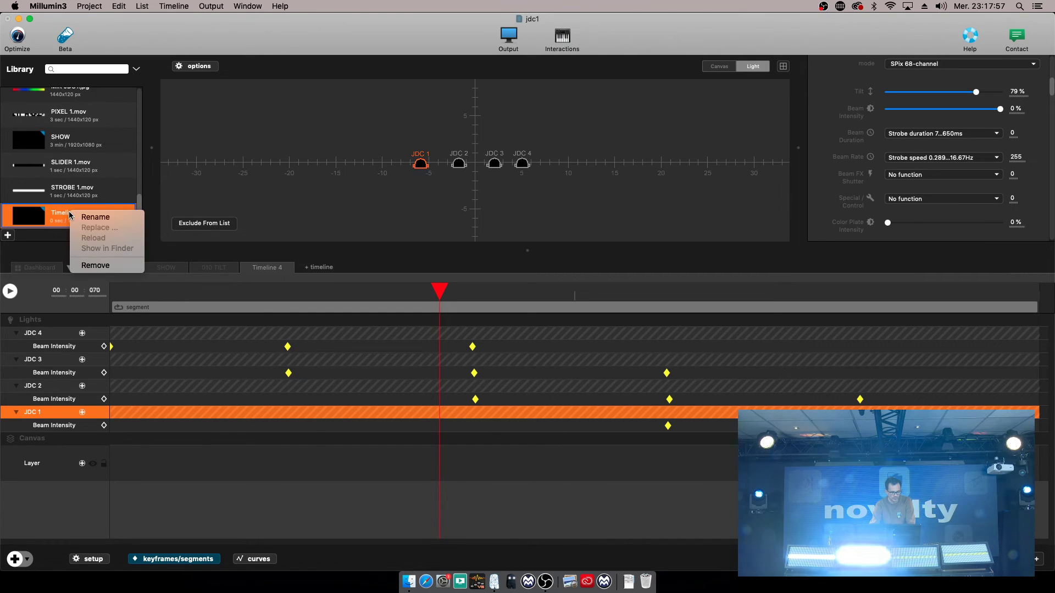
click(90, 217)
text(011)
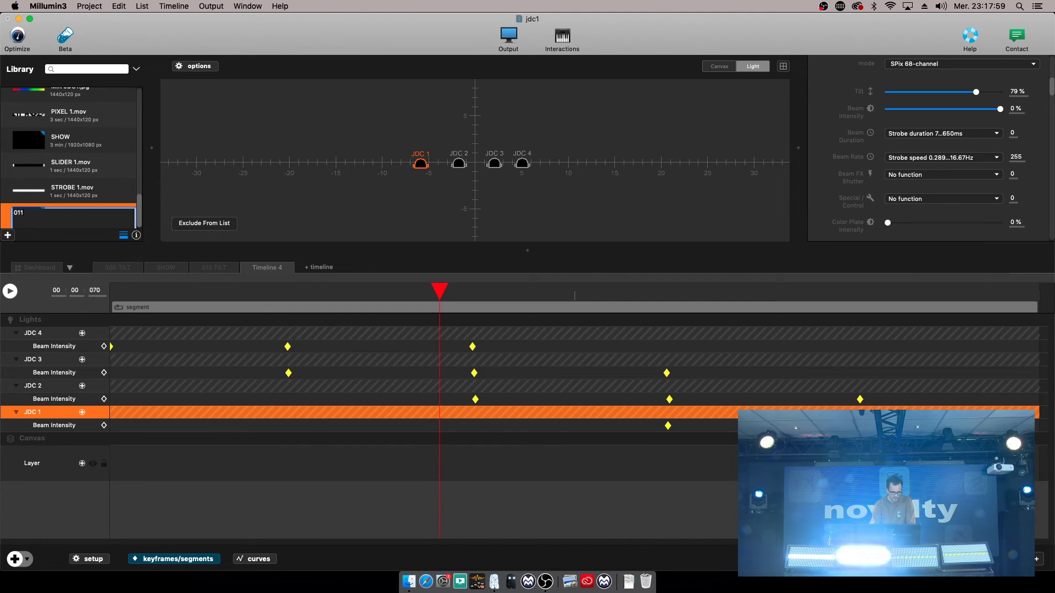
text( STROBE)
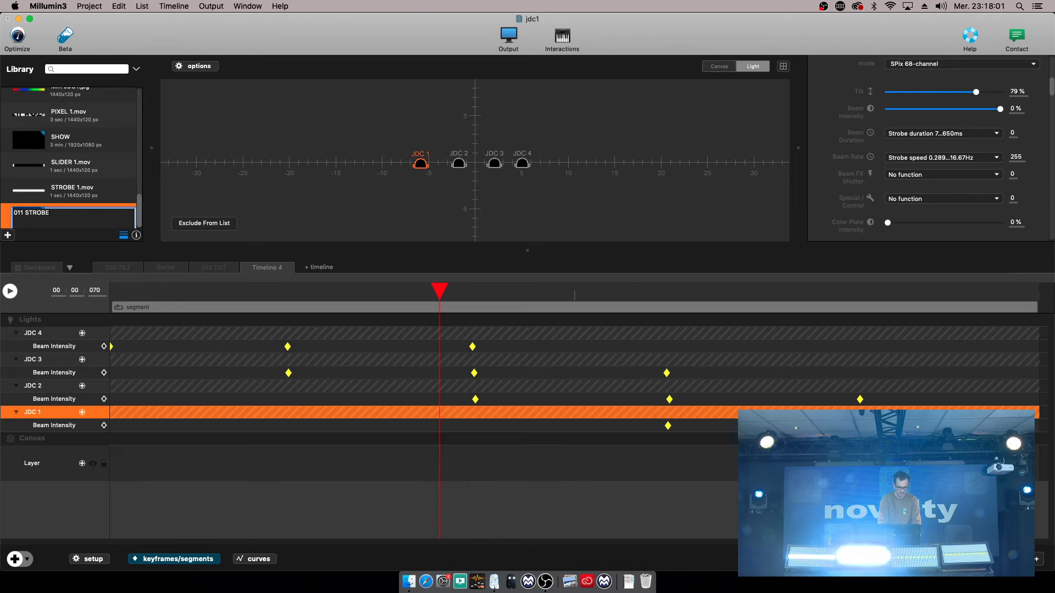
key(Return)
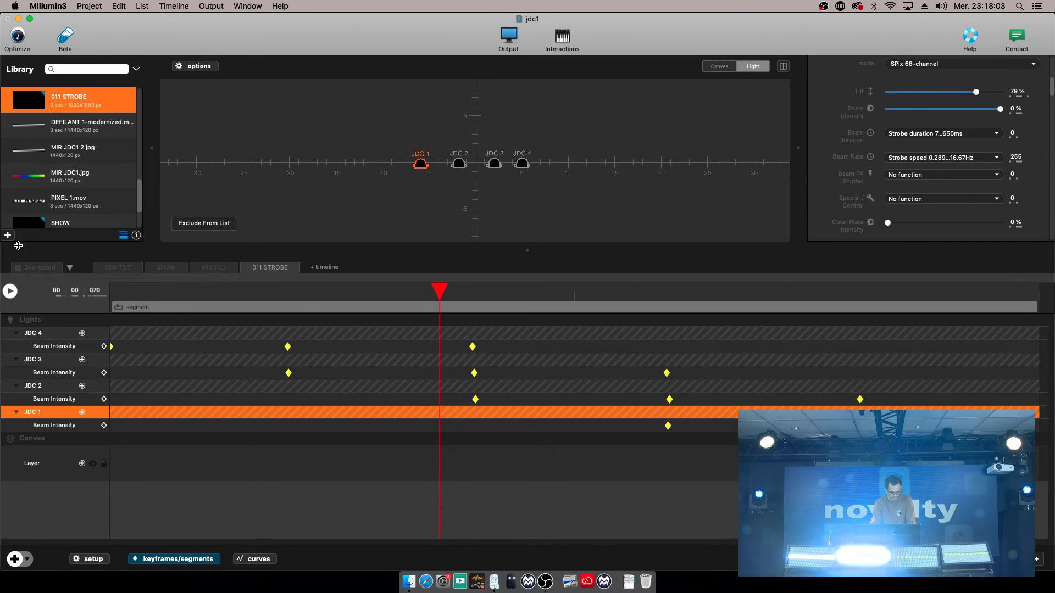
On the Dashboard, replace the Stripes shader in Layer 8 of column 10 with the 011 STROBE timeline, and test the column by launching and stopping it.
click(37, 267)
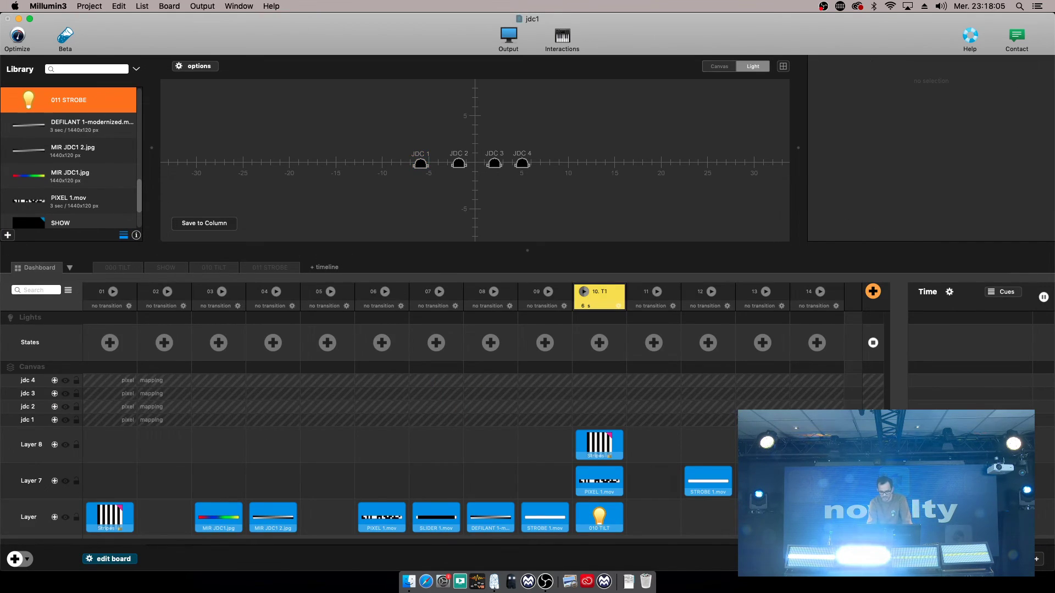
click(598, 446)
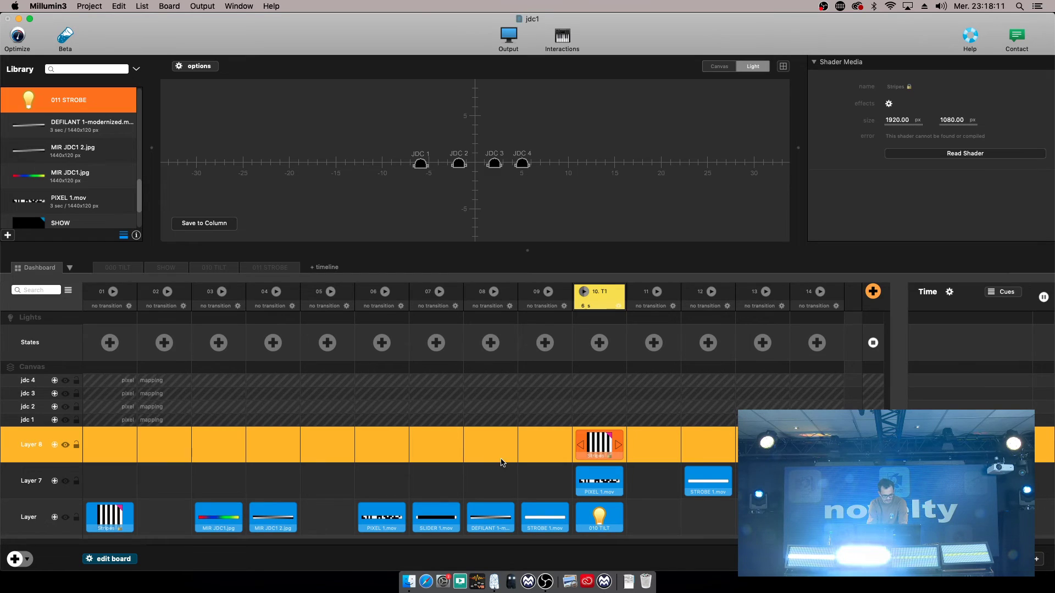
key(BackSpace)
drag(89, 113, 605, 444)
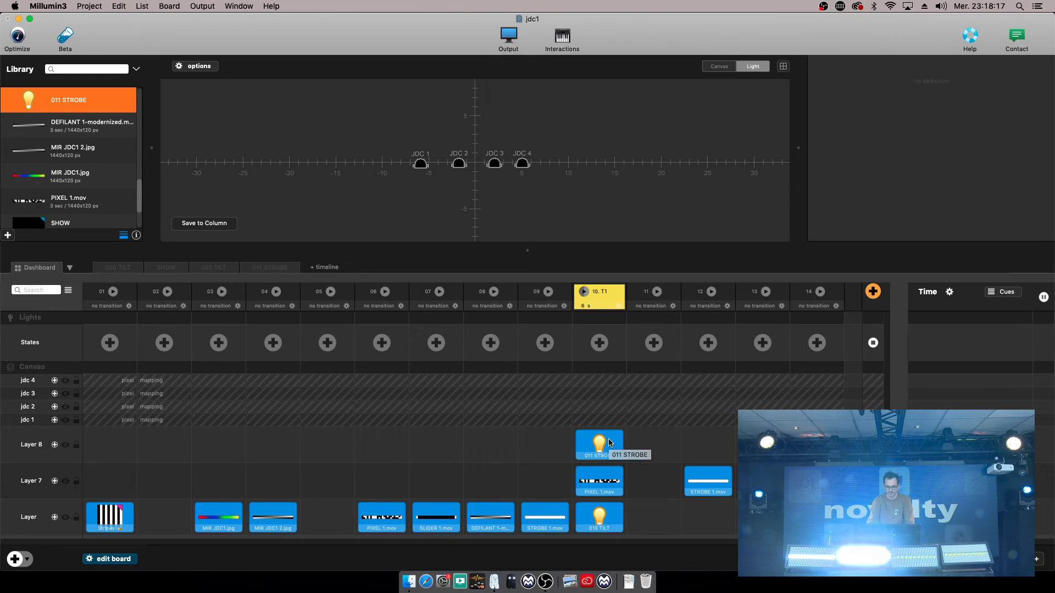
click(584, 292)
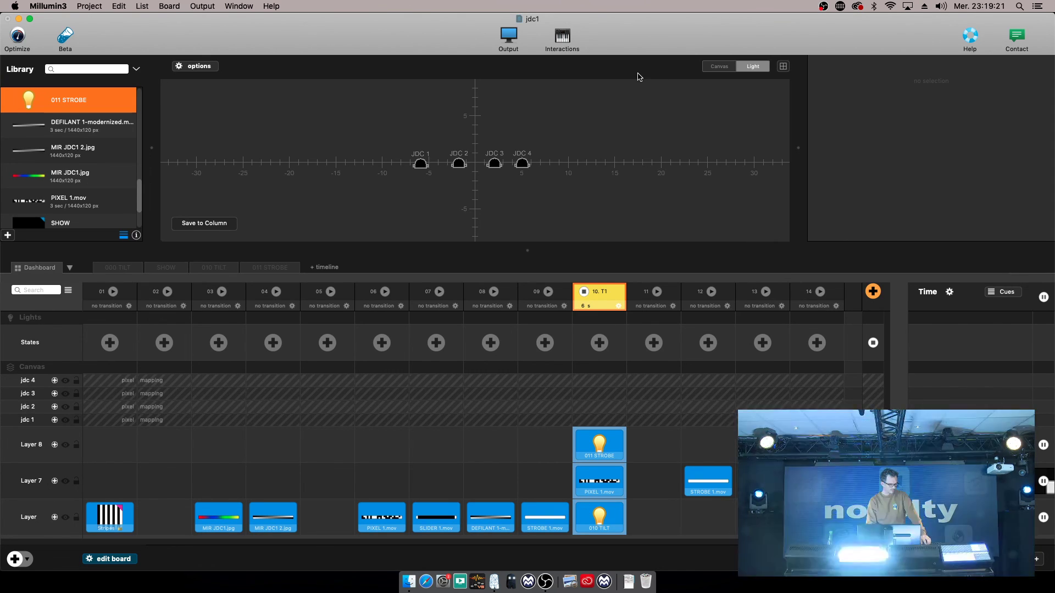
click(584, 292)
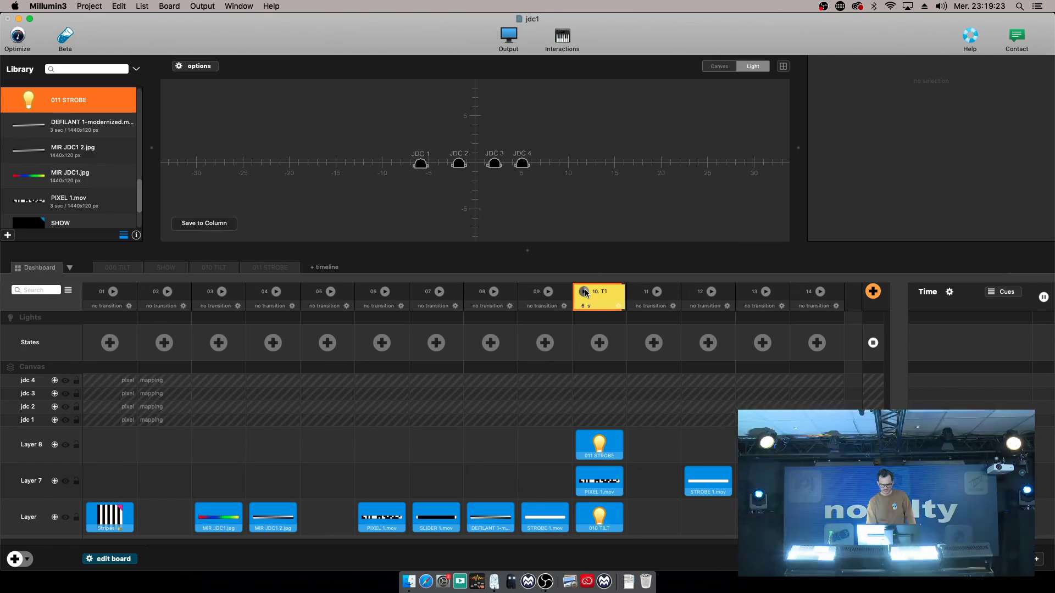